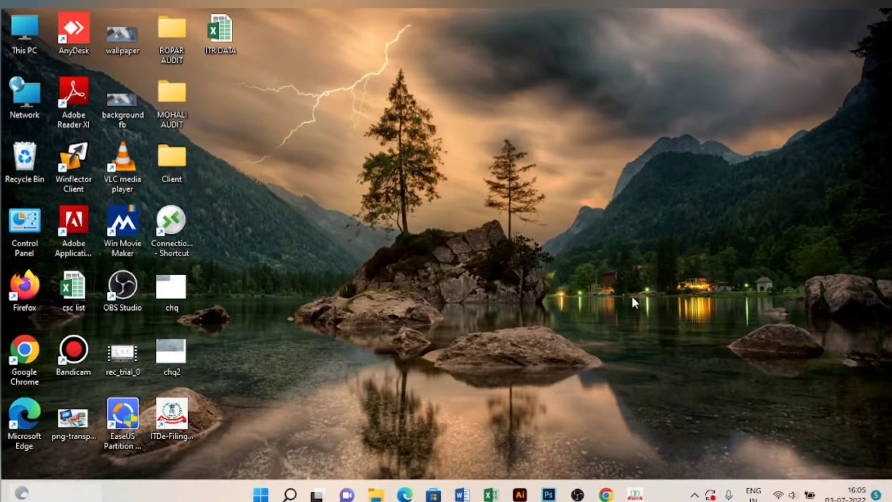
# Switch to Excel and examine the turnover, interest, LIC deduction and net income in the COMPUTATION MR A table on the ITR4 sheet.
pyautogui.click(618, 425)
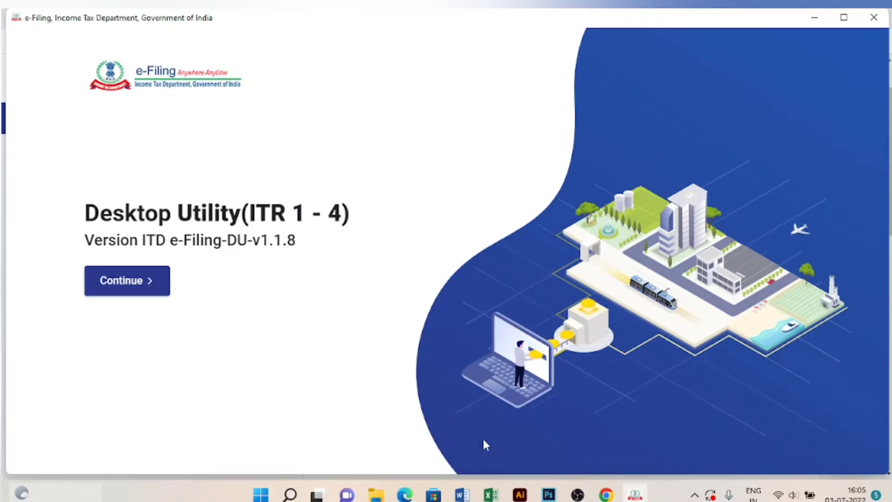
pyautogui.click(491, 496)
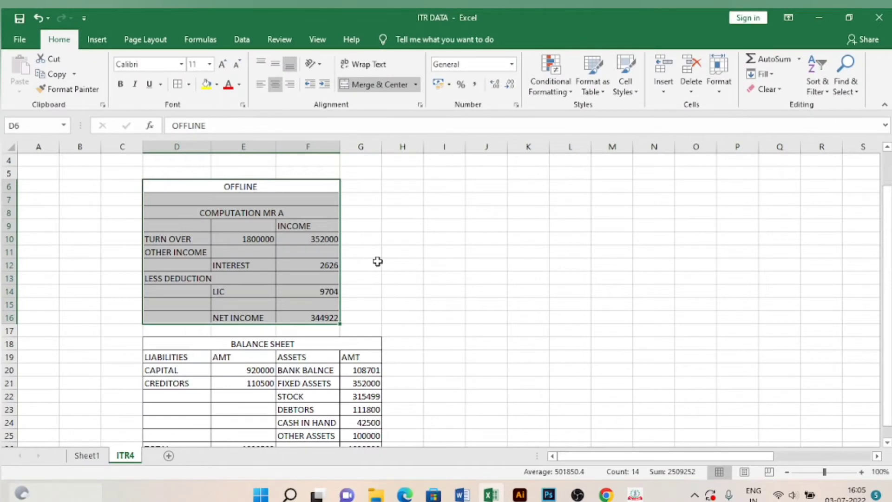
pyautogui.click(263, 240)
pyautogui.moveTo(206, 238); pyautogui.dragTo(328, 243)
pyautogui.moveTo(200, 253); pyautogui.dragTo(272, 270)
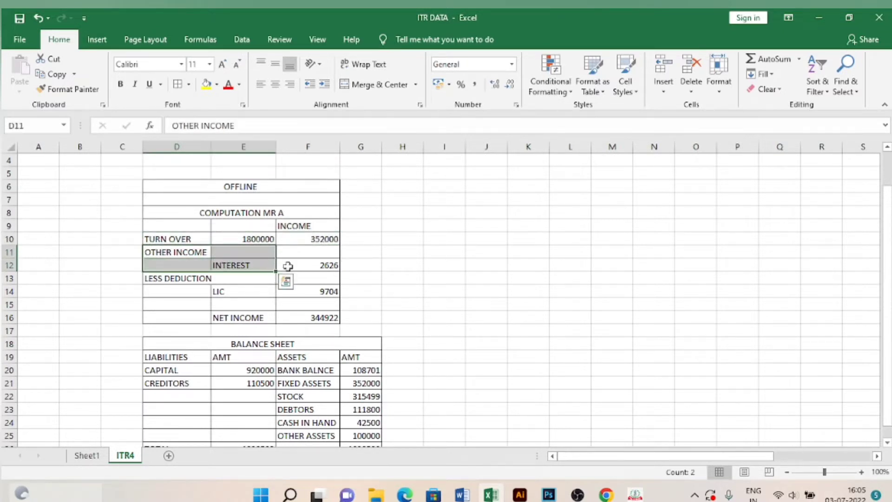
pyautogui.click(297, 266)
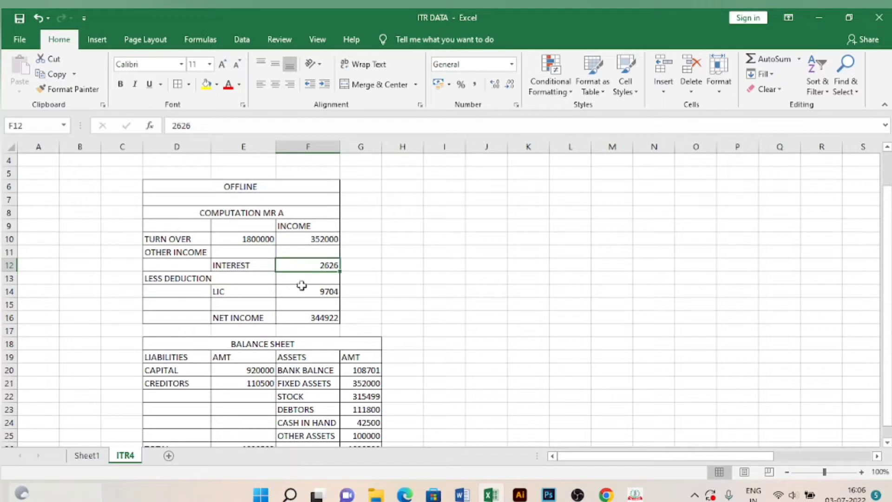
pyautogui.moveTo(233, 202); pyautogui.dragTo(249, 319)
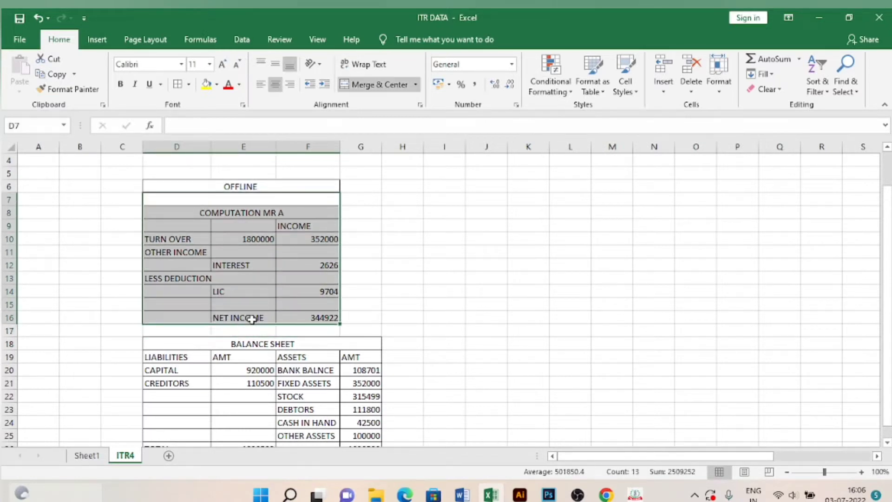
pyautogui.click(367, 236)
pyautogui.click(369, 219)
pyautogui.click(353, 240)
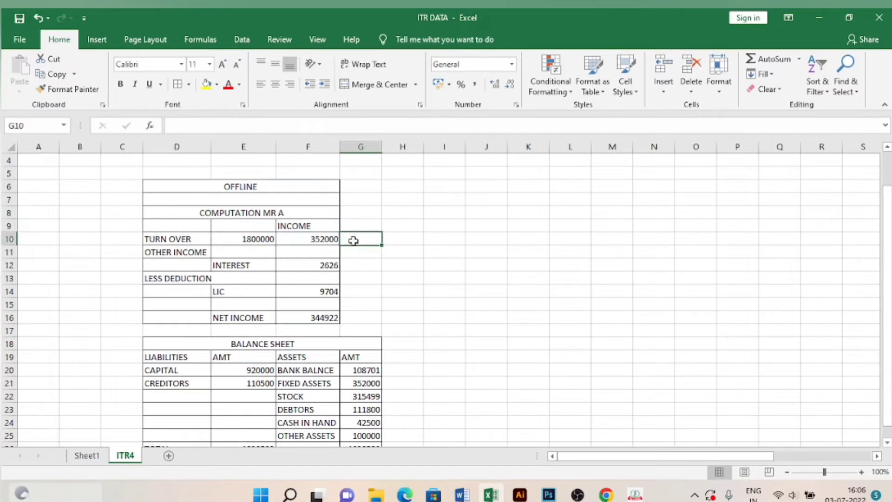
pyautogui.click(345, 265)
pyautogui.moveTo(254, 266); pyautogui.dragTo(325, 267)
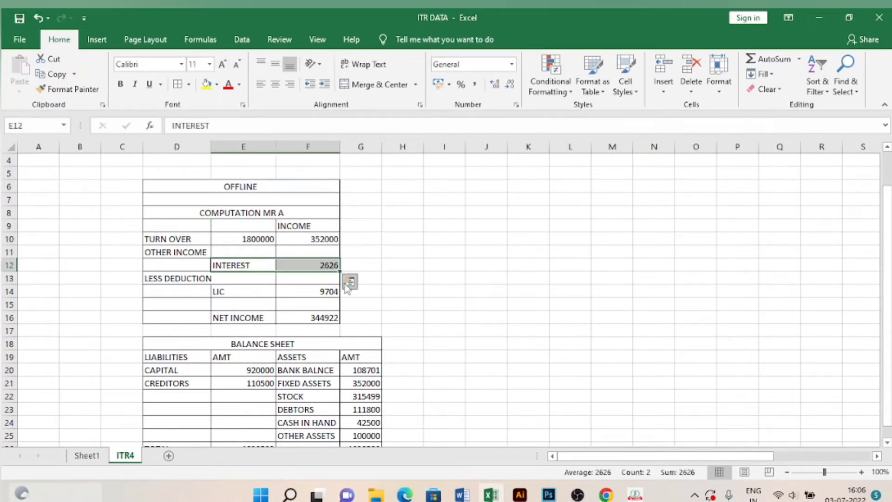
pyautogui.click(349, 281)
pyautogui.click(389, 239)
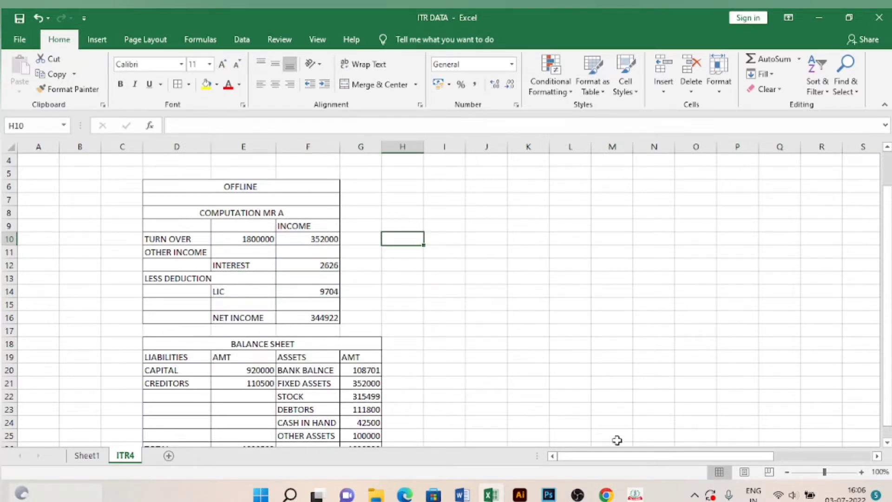
# Switch to the e-Filing Desktop Utility, start filing returns for A.Y. 2022-23 and choose to download pre-filled data.
pyautogui.click(635, 493)
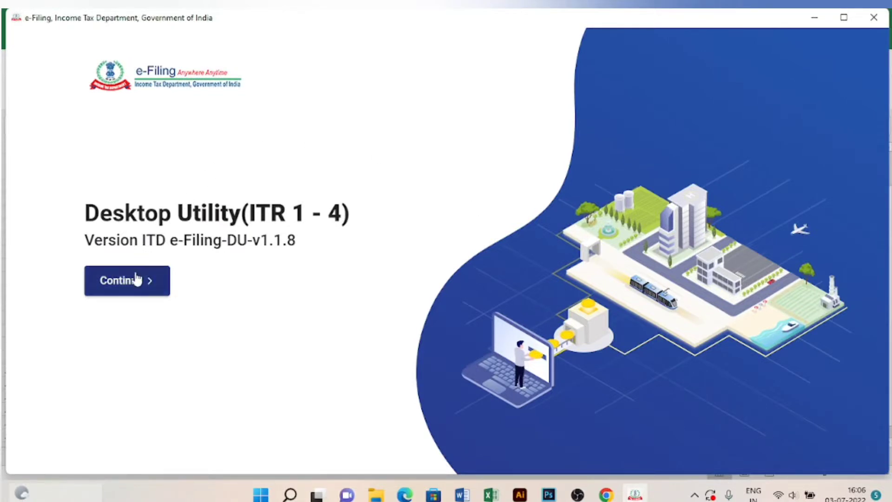
pyautogui.click(135, 284)
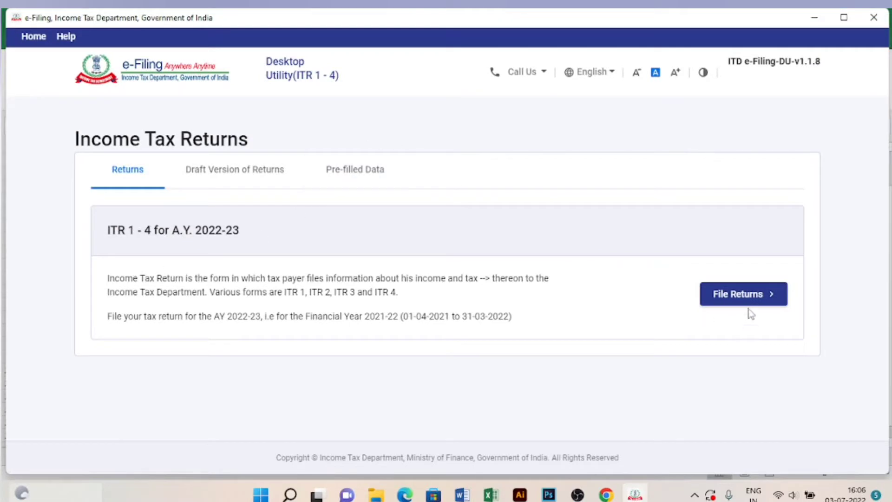
pyautogui.click(748, 299)
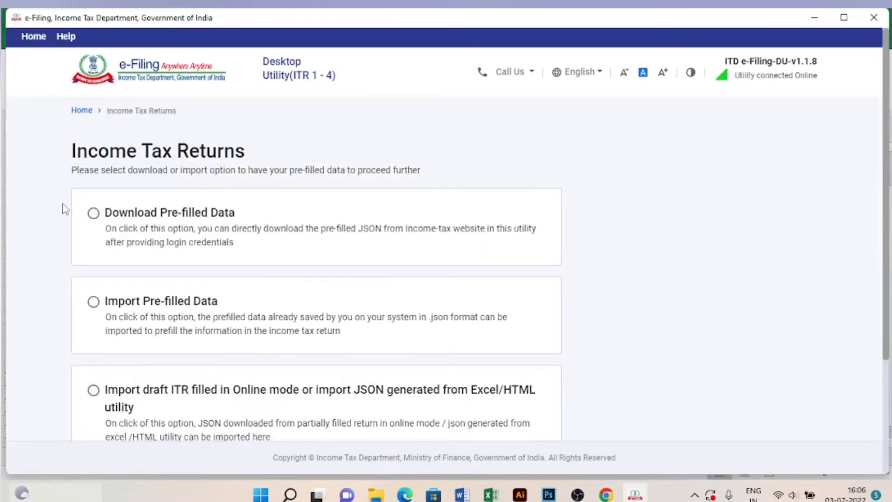
pyautogui.scroll(-2, 113, 246)
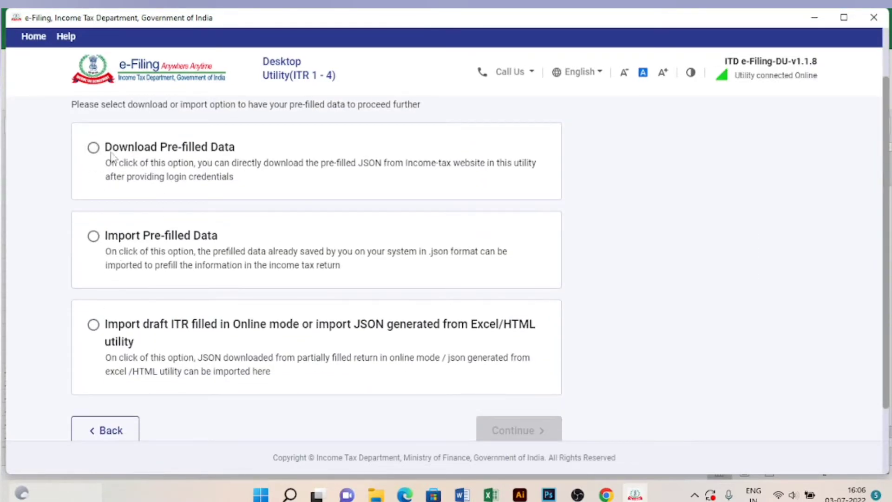
pyautogui.click(93, 147)
pyautogui.click(511, 430)
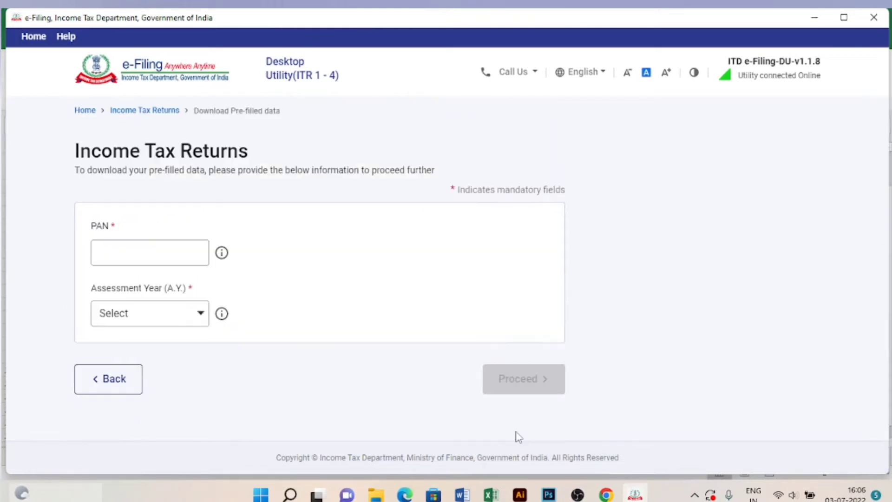
# Enter the taxpayer's PAN, select assessment year 2022-23 and proceed with a new filing, discarding the earlier saved details.
pyautogui.click(129, 263)
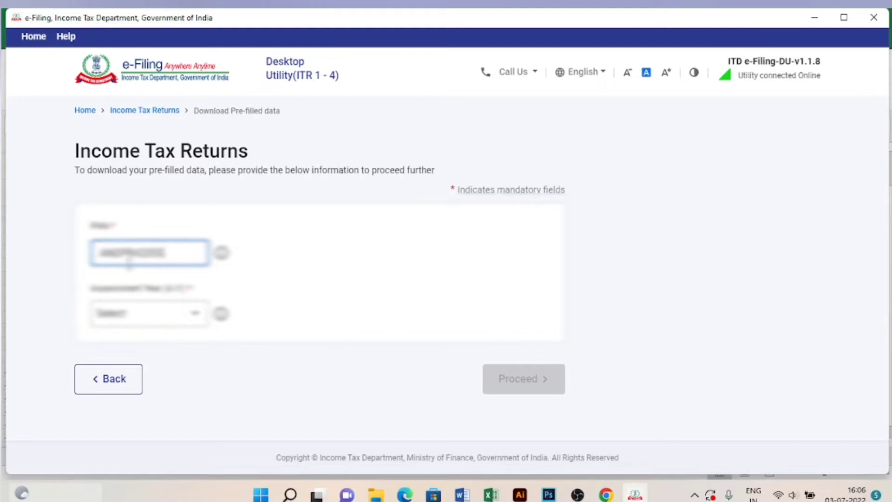
pyautogui.click(116, 312)
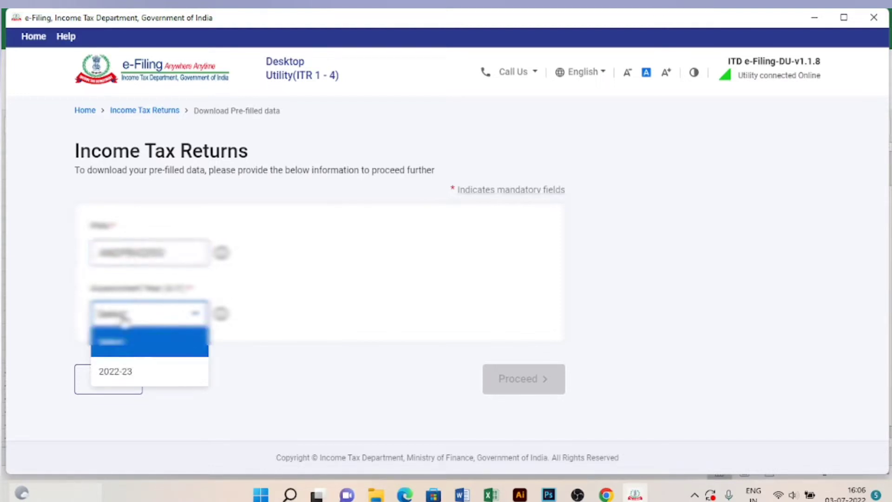
pyautogui.click(123, 369)
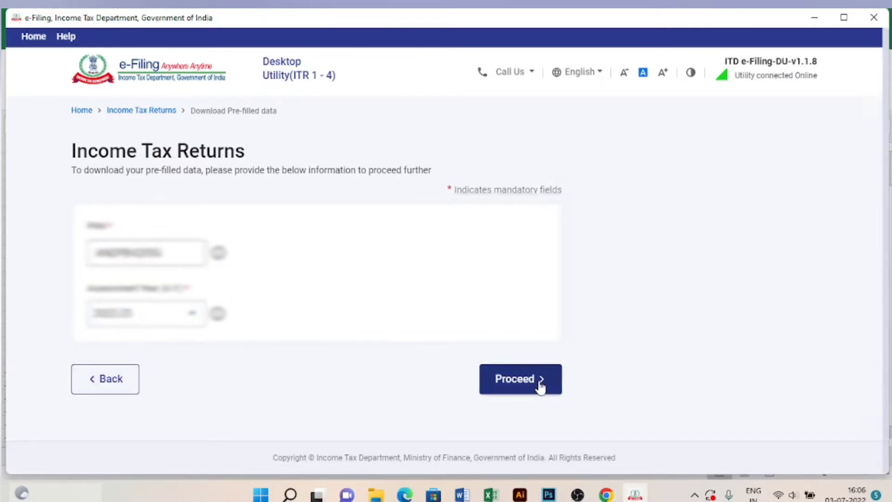
pyautogui.click(538, 380)
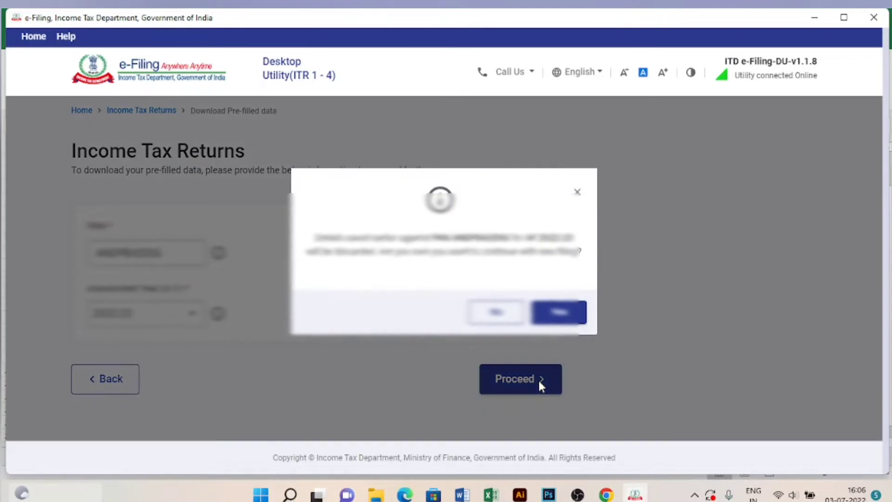
pyautogui.click(563, 313)
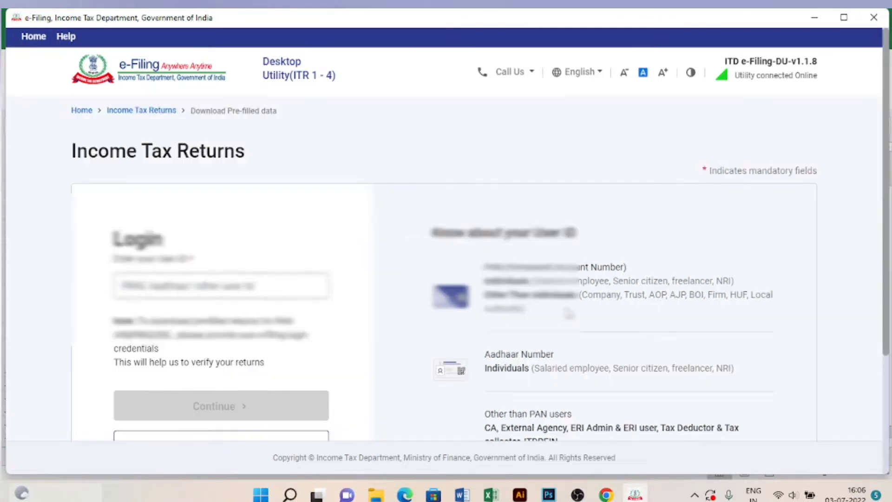
# Enter the taxpayer's user ID on the e-Filing login form and continue to the password page.
pyautogui.click(186, 292)
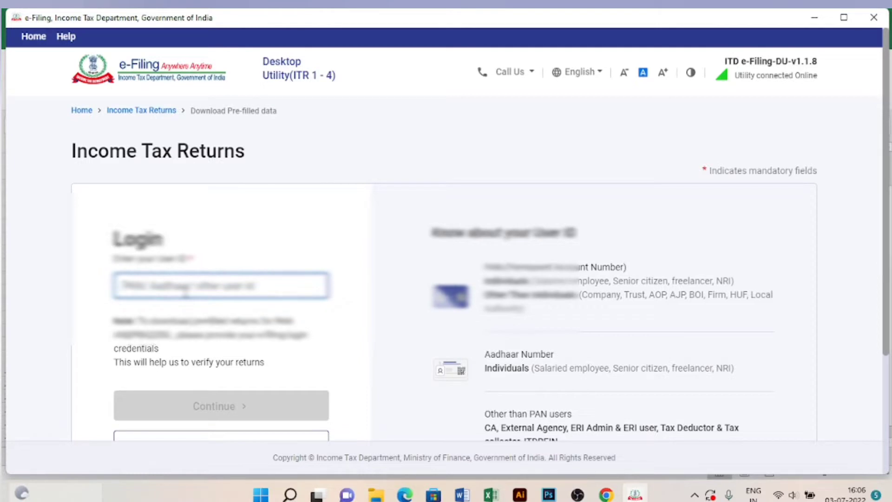
pyautogui.write('???')
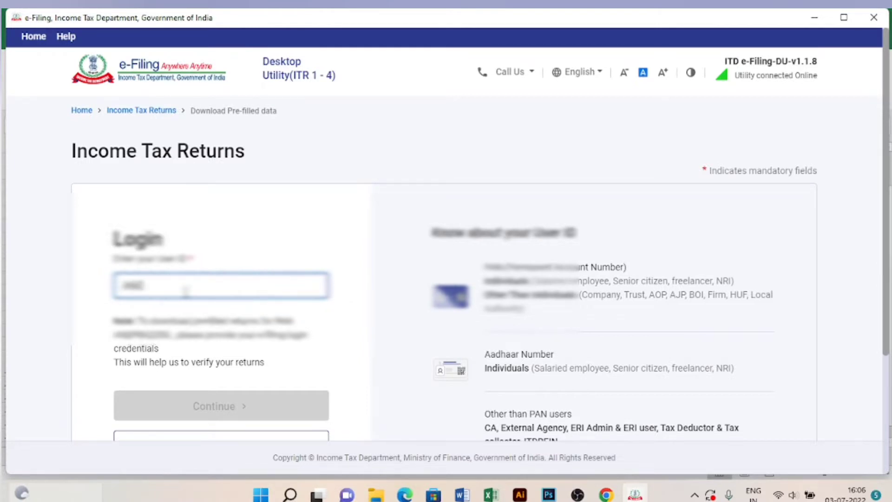
pyautogui.write('????')
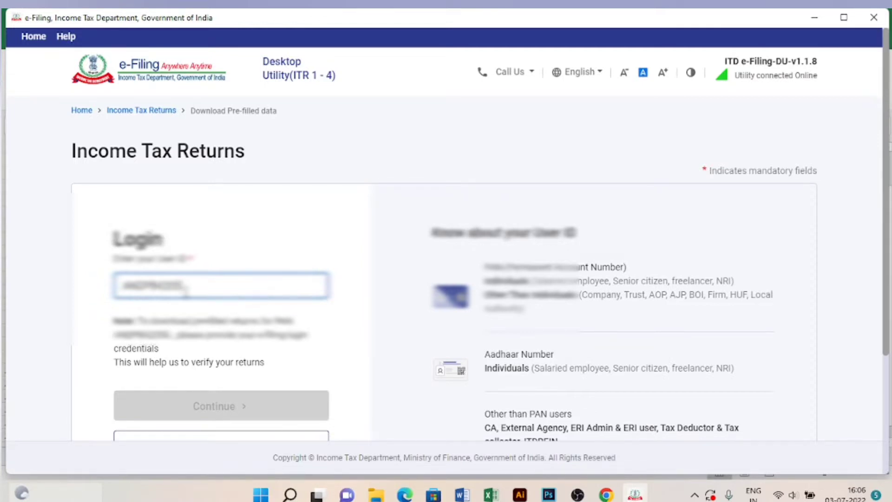
pyautogui.write('?')
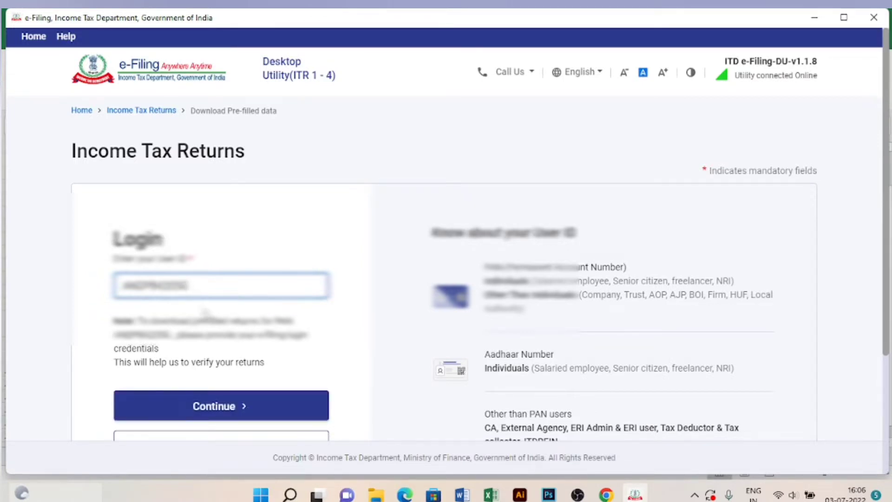
pyautogui.scroll(-1, 204, 314)
pyautogui.click(219, 349)
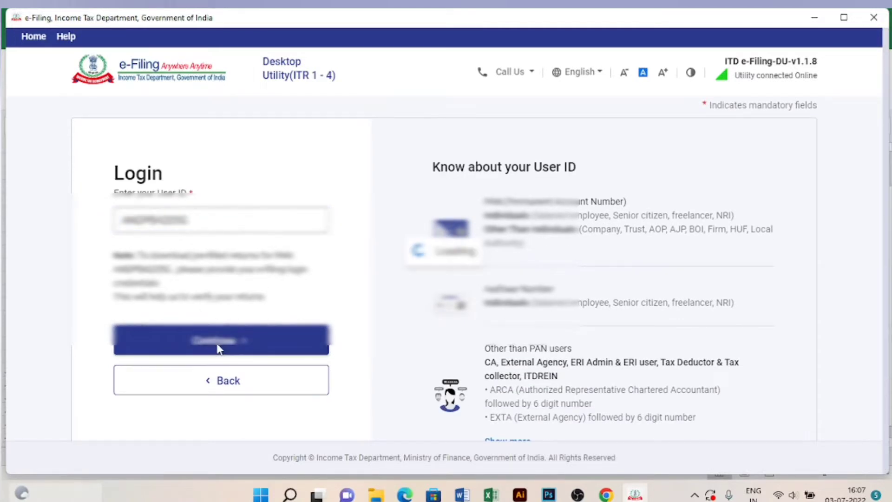
# Confirm the secure access message, enter the e-Filing account password and log in, overriding the other active session.
pyautogui.scroll(-3, 208, 326)
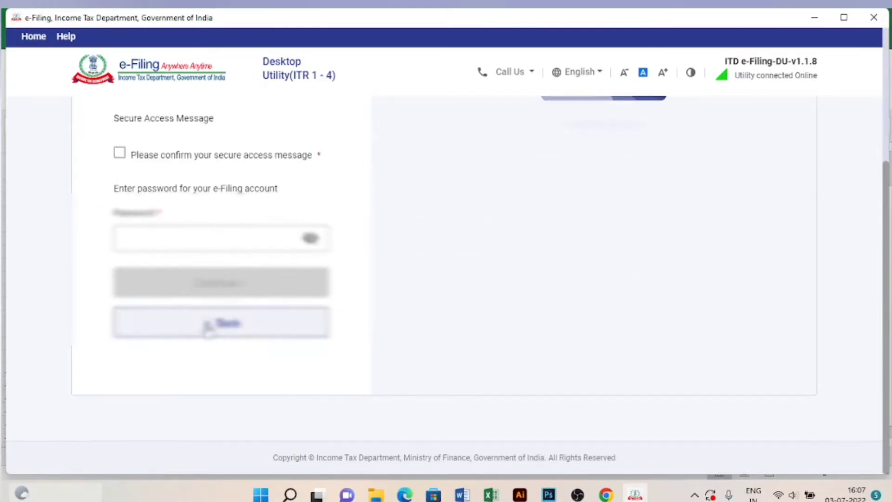
pyautogui.click(120, 153)
pyautogui.click(150, 245)
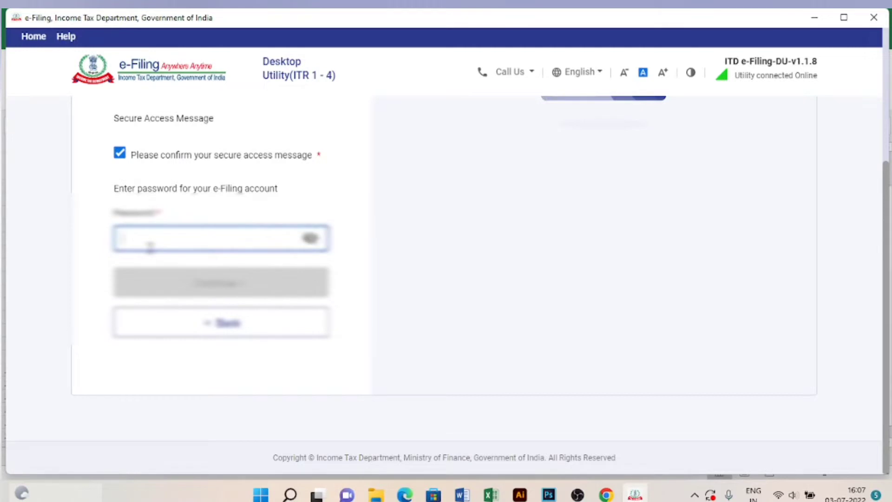
pyautogui.write('*')
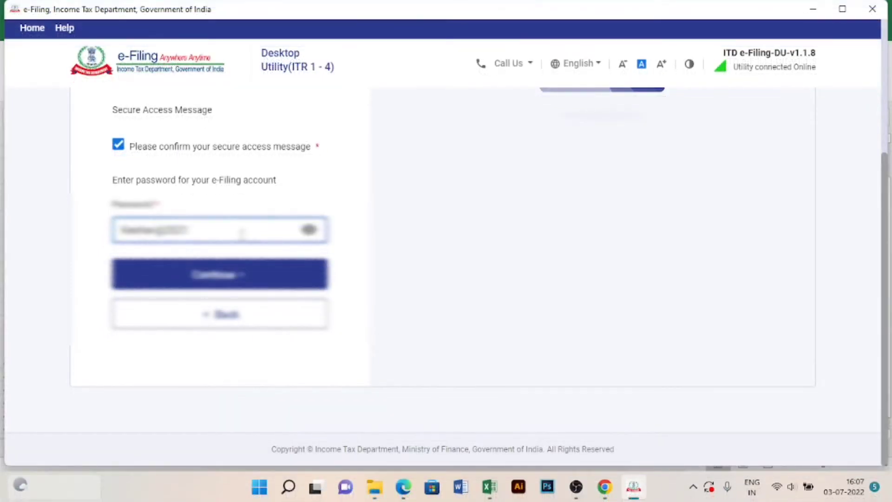
pyautogui.click(233, 275)
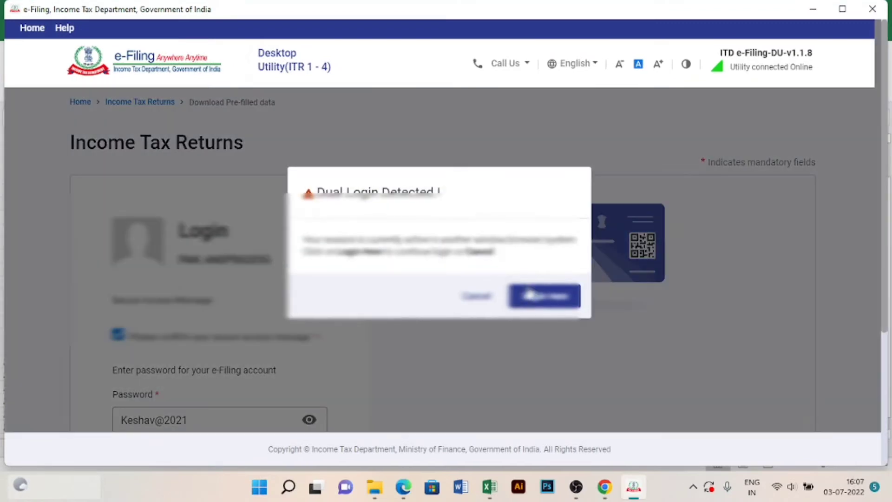
pyautogui.click(536, 295)
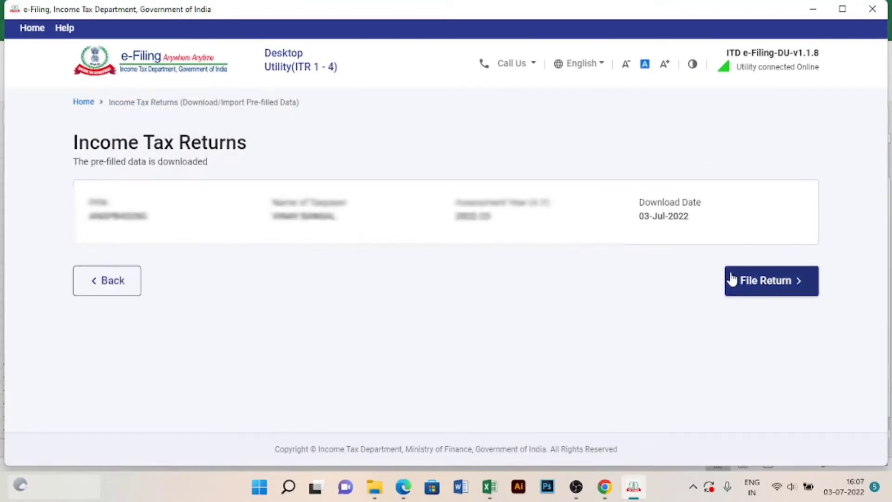
# Start filing the return from the downloaded pre-filled data with Individual as the applicable status.
pyautogui.click(755, 283)
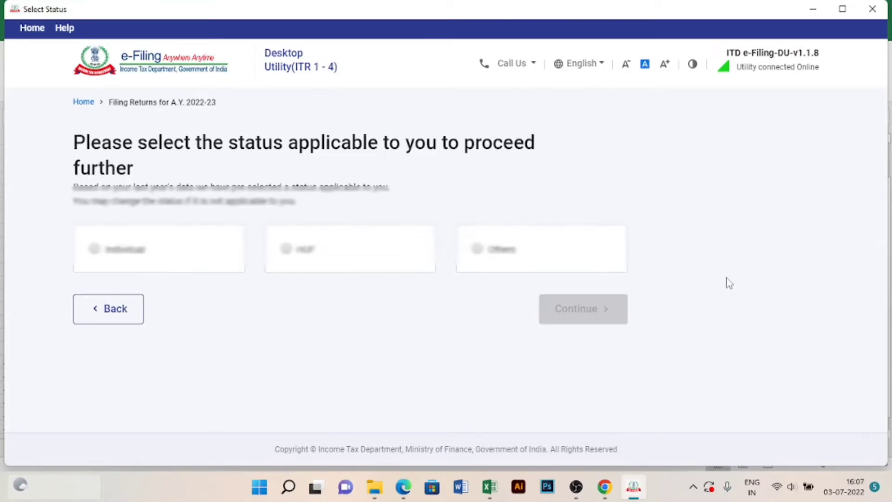
pyautogui.click(96, 249)
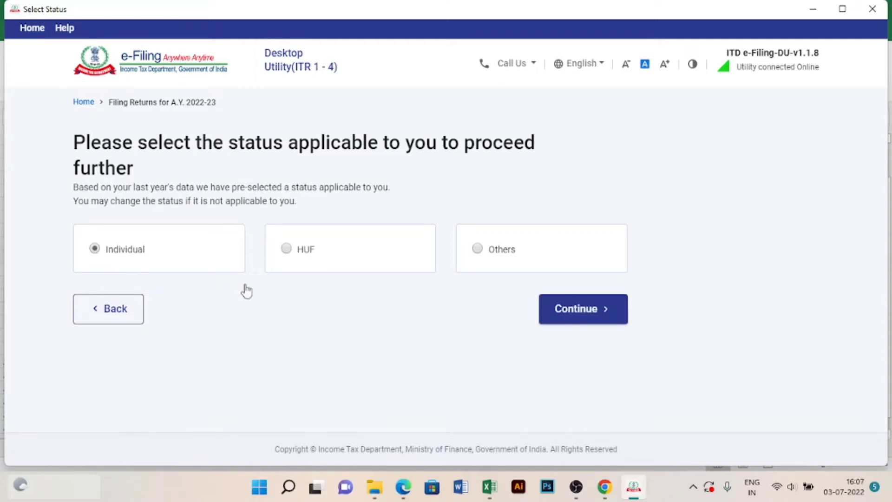
pyautogui.click(589, 311)
# Select ITR-4 as the form to file, proceed with it and get started on the return.
pyautogui.click(466, 286)
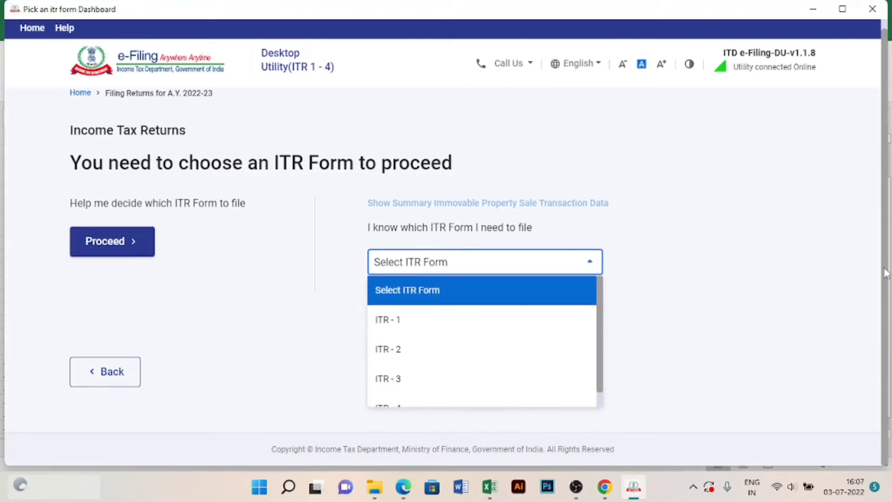
pyautogui.scroll(-1, 603, 350)
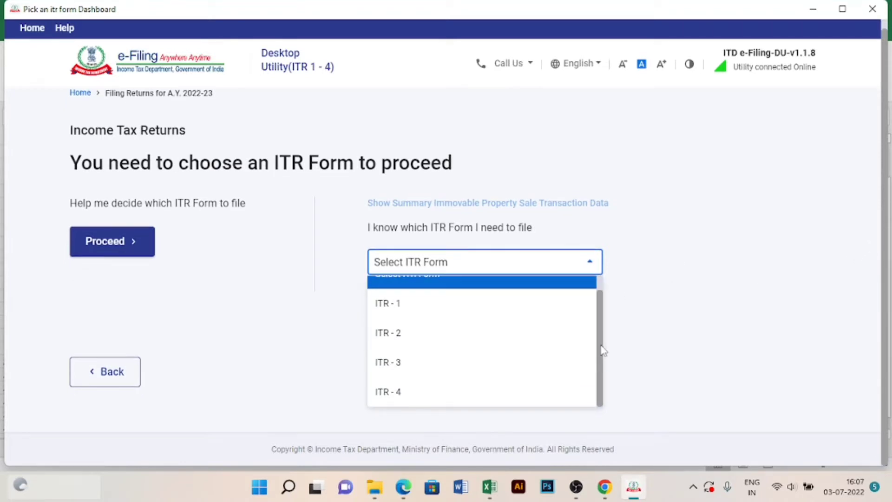
pyautogui.click(398, 391)
pyautogui.scroll(-1, 461, 370)
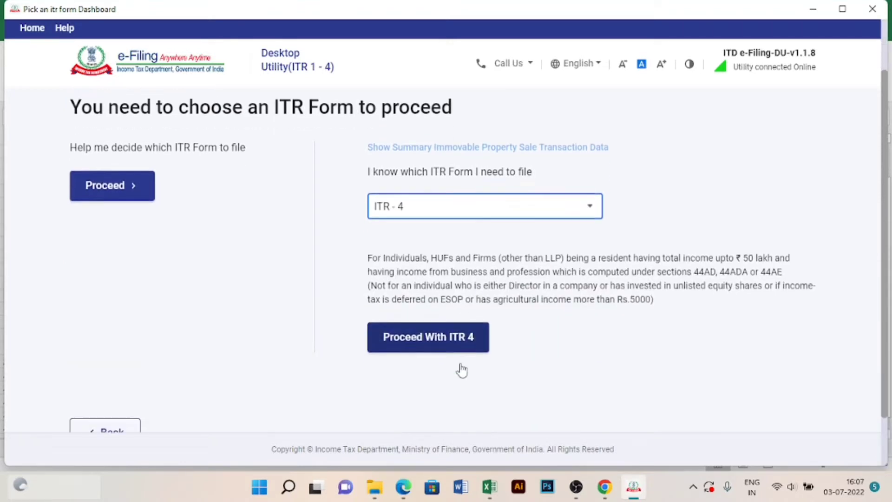
pyautogui.click(438, 341)
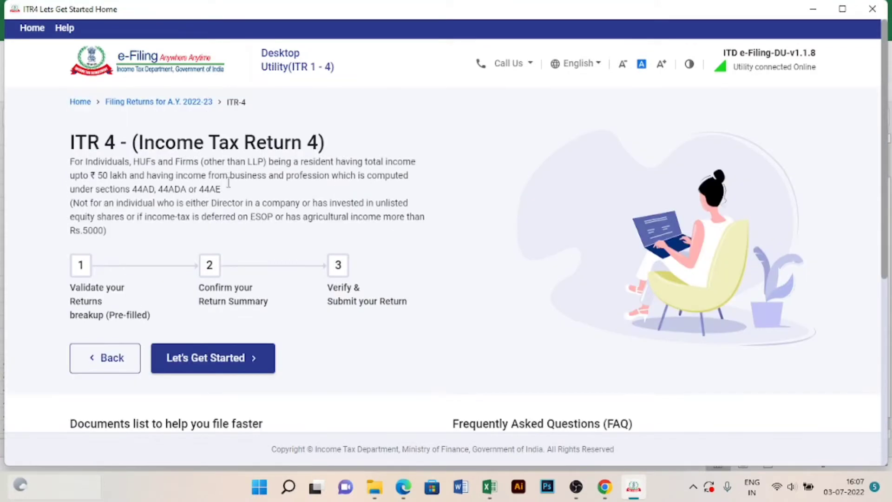
pyautogui.click(224, 359)
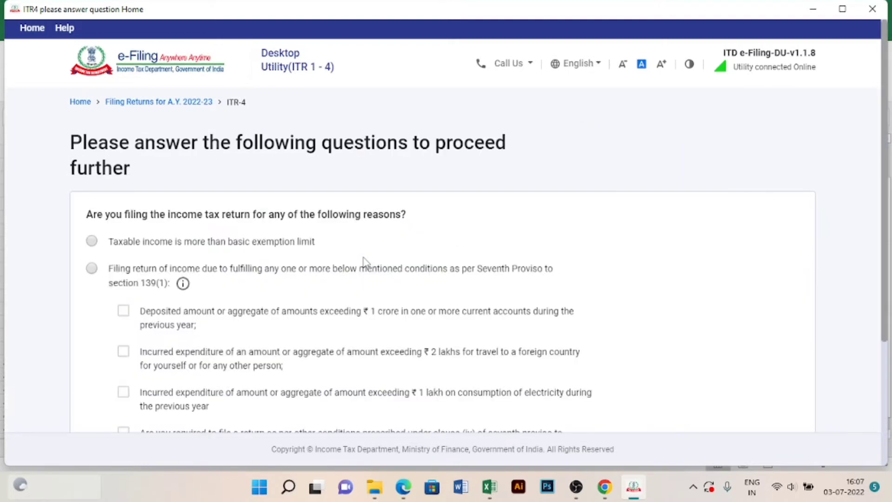
# Choose Others as the reason for filing the return, continue and acknowledge the pre-filled return notice.
pyautogui.scroll(-3, 363, 262)
pyautogui.scroll(1, 246, 274)
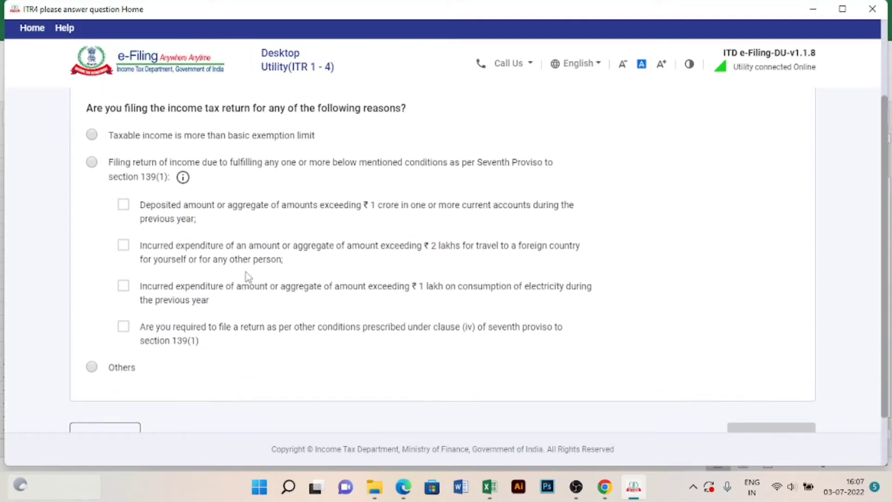
pyautogui.click(91, 367)
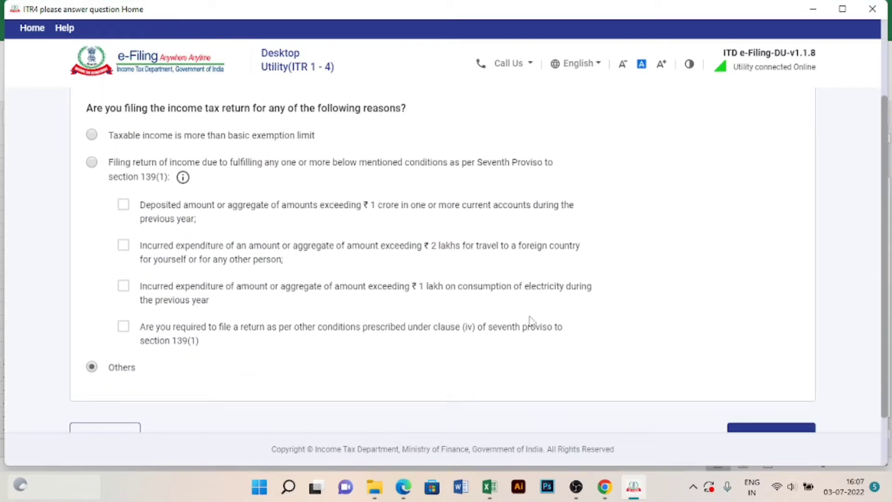
pyautogui.scroll(-1, 743, 390)
pyautogui.click(775, 384)
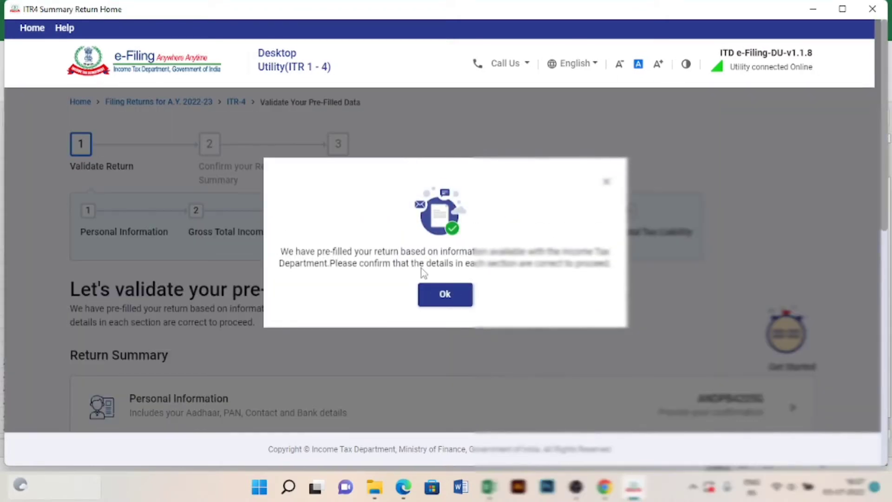
pyautogui.click(437, 296)
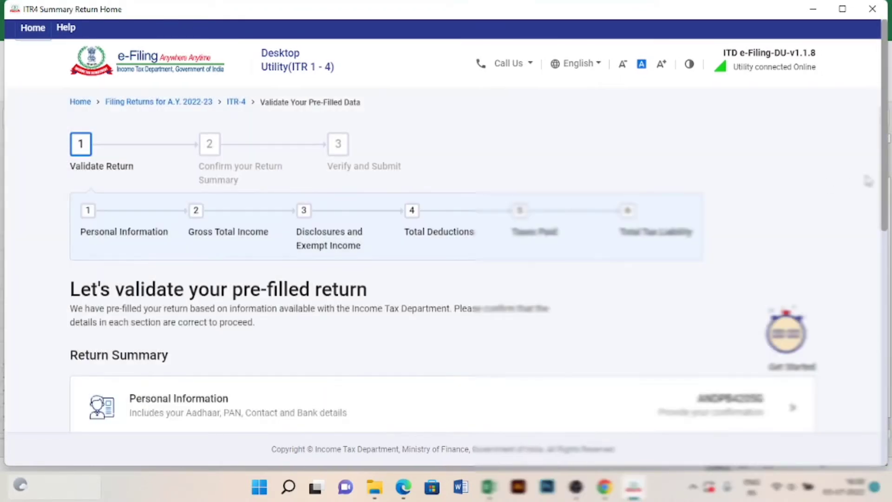
# In Personal Information, state that the return is not filed by a representative assessee and confirm the section.
pyautogui.moveTo(887, 165); pyautogui.dragTo(887, 247)
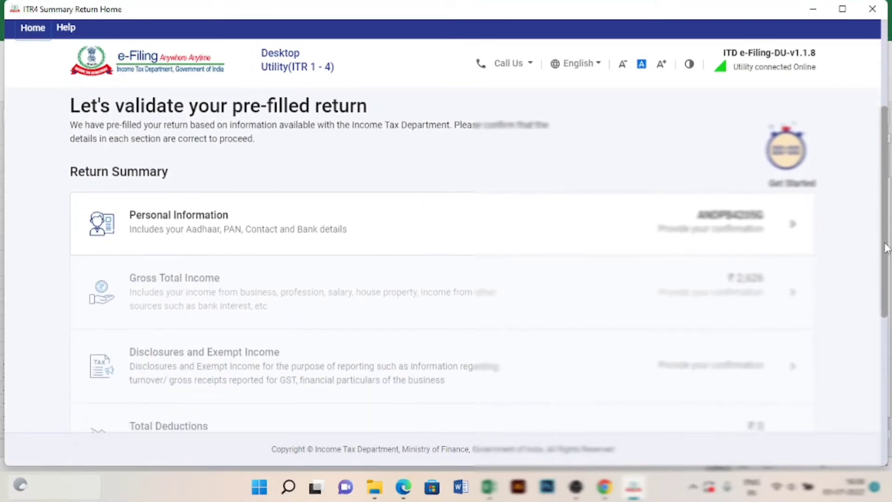
pyautogui.click(736, 227)
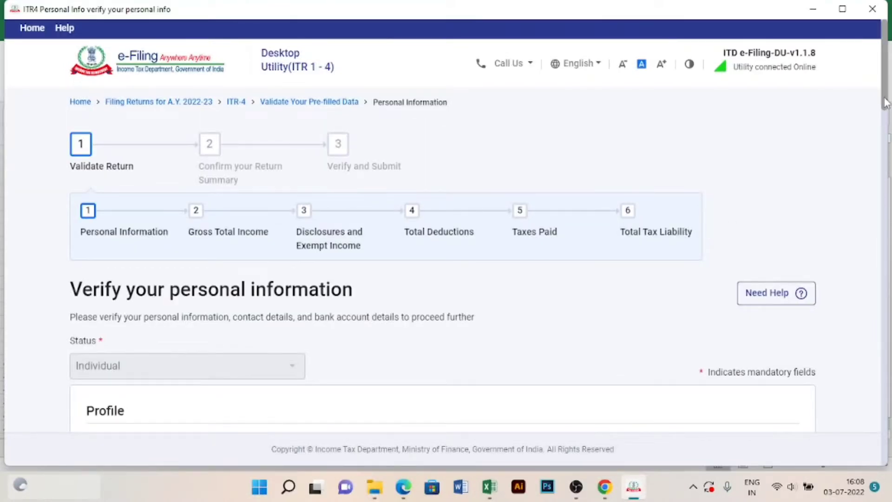
pyautogui.moveTo(885, 103); pyautogui.dragTo(886, 322)
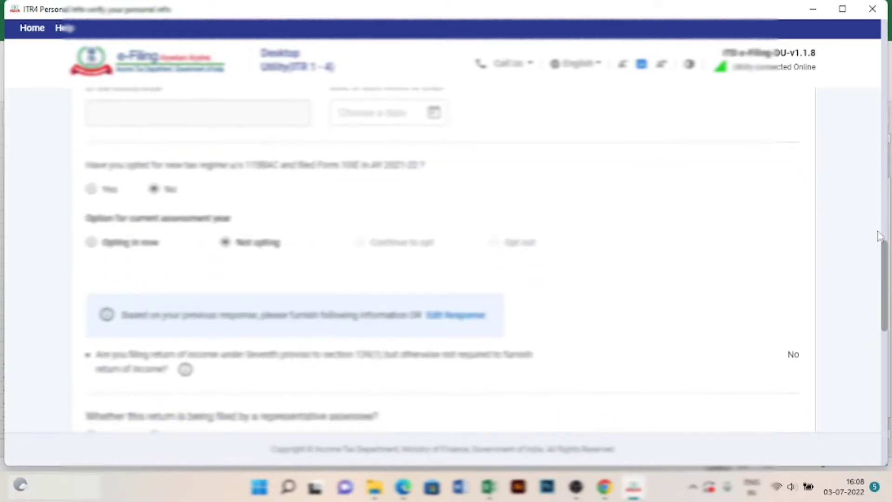
pyautogui.scroll(-4, 363, 228)
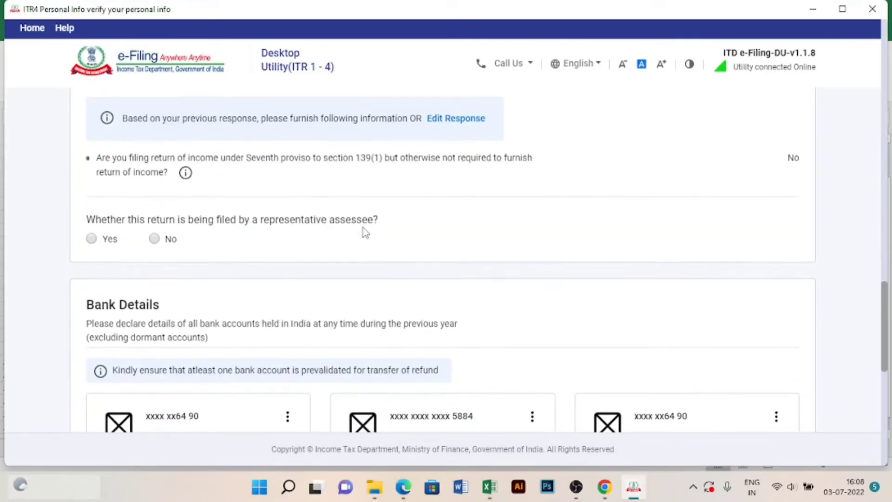
pyautogui.scroll(-1, 884, 300)
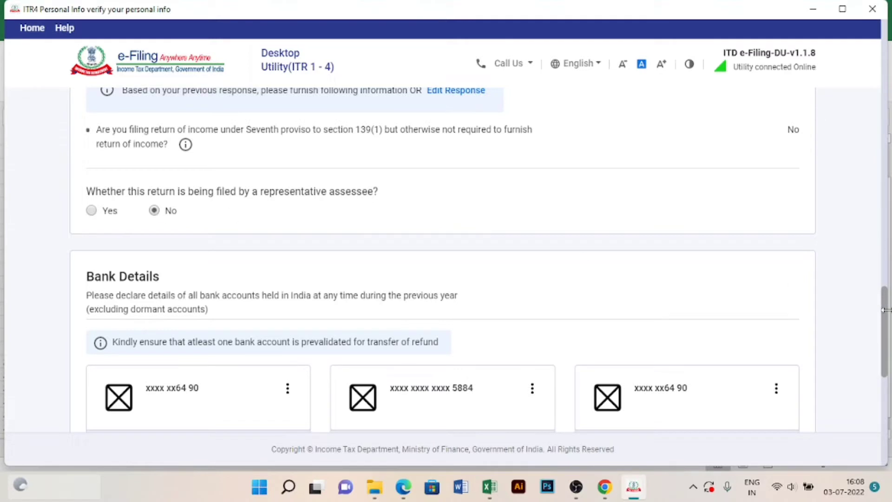
pyautogui.scroll(-9, 881, 299)
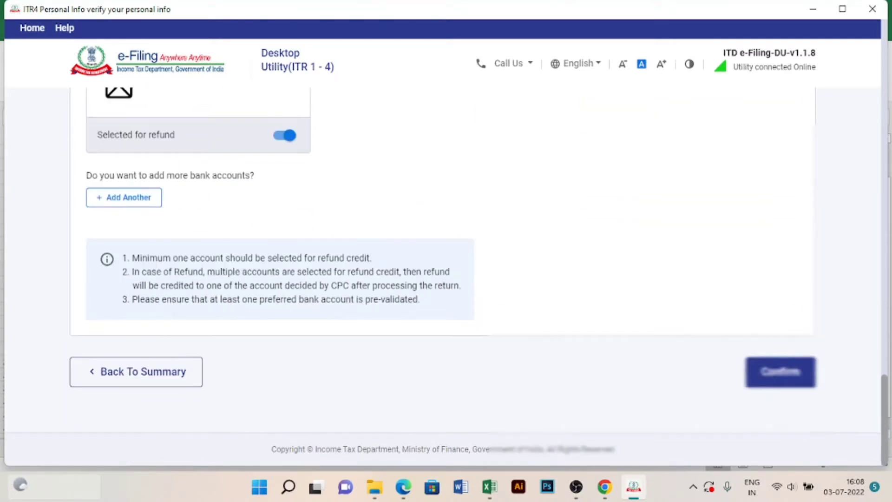
pyautogui.click(785, 373)
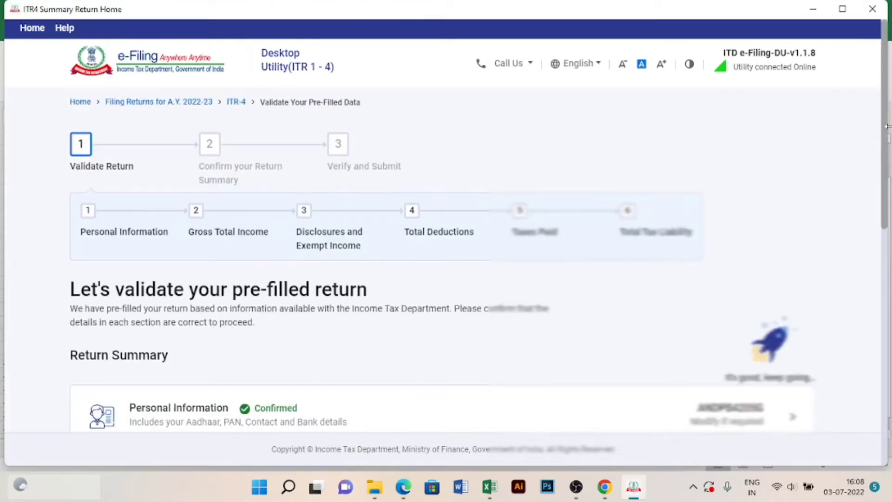
# Open the Gross Total Income section from the return summary.
pyautogui.moveTo(886, 153); pyautogui.dragTo(887, 267)
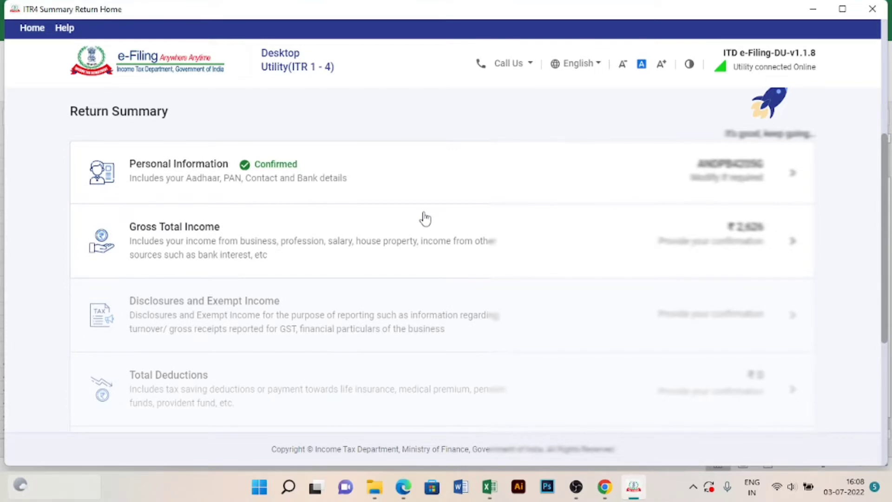
pyautogui.scroll(4, 425, 218)
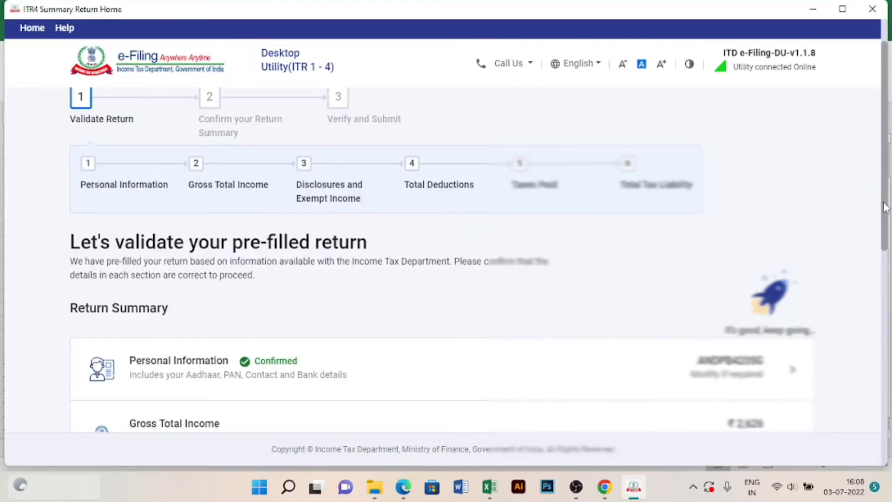
pyautogui.moveTo(885, 207); pyautogui.dragTo(882, 282)
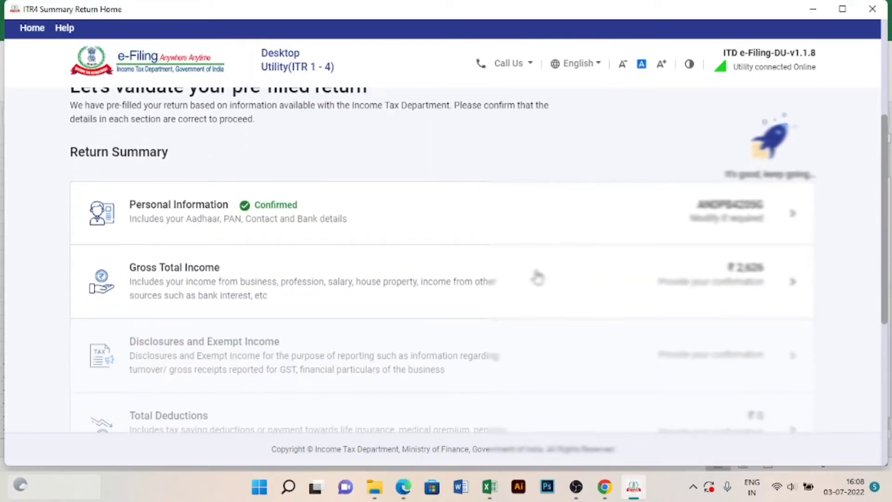
pyautogui.click(786, 283)
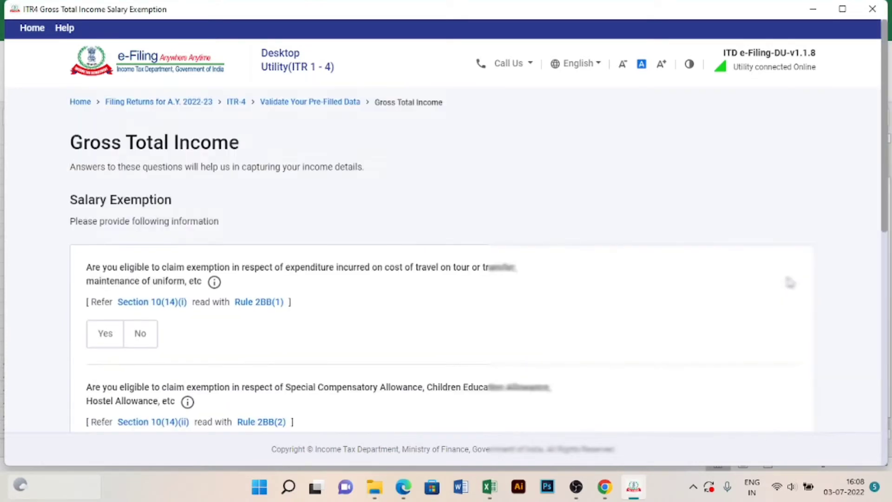
# Check the interest figure under other income in the ITR DATA workbook in Excel and return to the e-Filing utility.
pyautogui.scroll(-3, 784, 281)
pyautogui.click(490, 486)
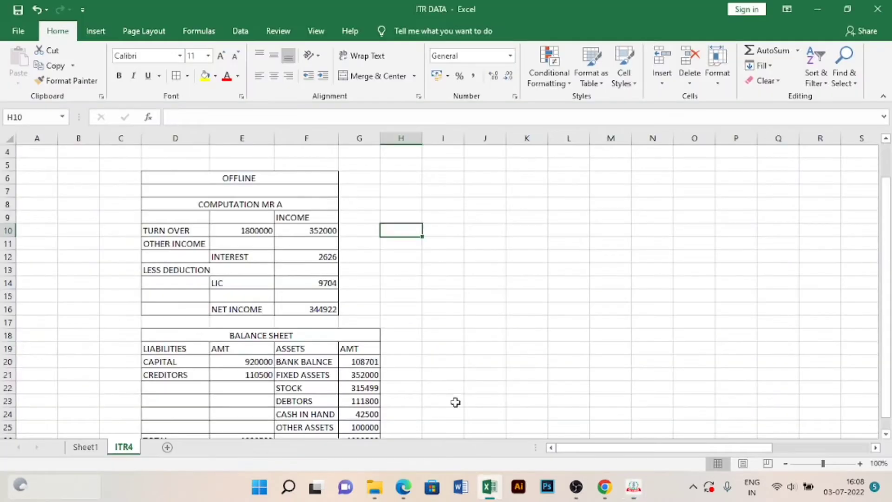
pyautogui.click(330, 272)
pyautogui.click(330, 257)
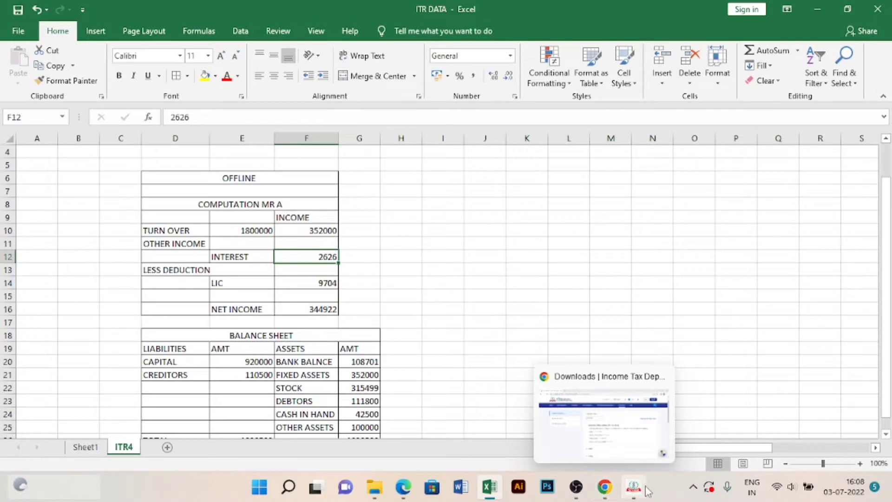
pyautogui.click(650, 461)
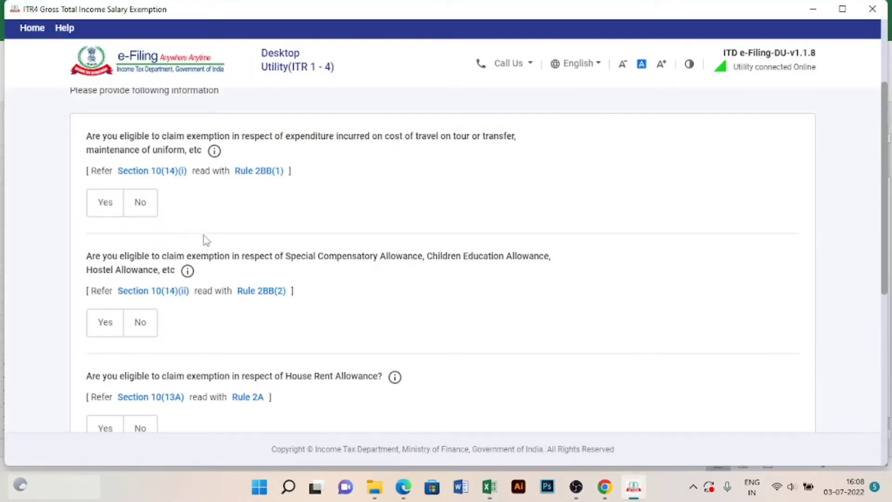
# Answer No to all five salary exemption questions and continue to the income source details.
pyautogui.scroll(3, 206, 240)
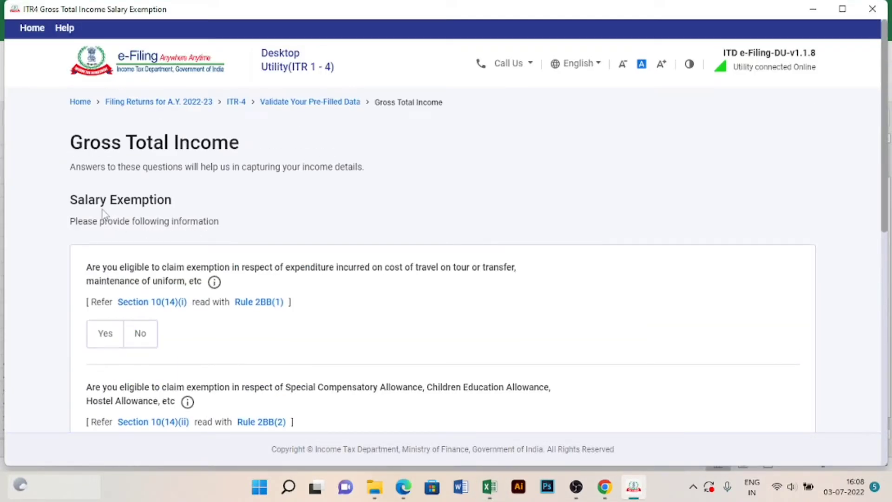
pyautogui.click(144, 335)
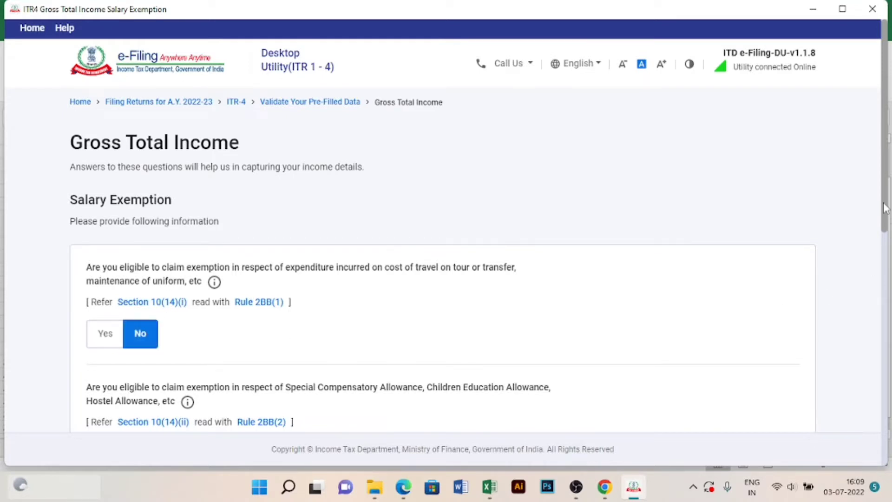
pyautogui.moveTo(884, 212); pyautogui.dragTo(884, 290)
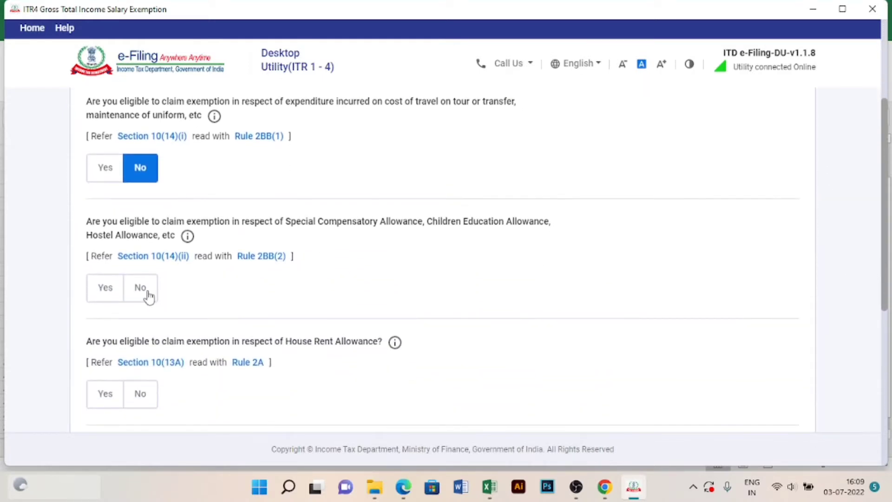
pyautogui.click(146, 292)
pyautogui.click(153, 393)
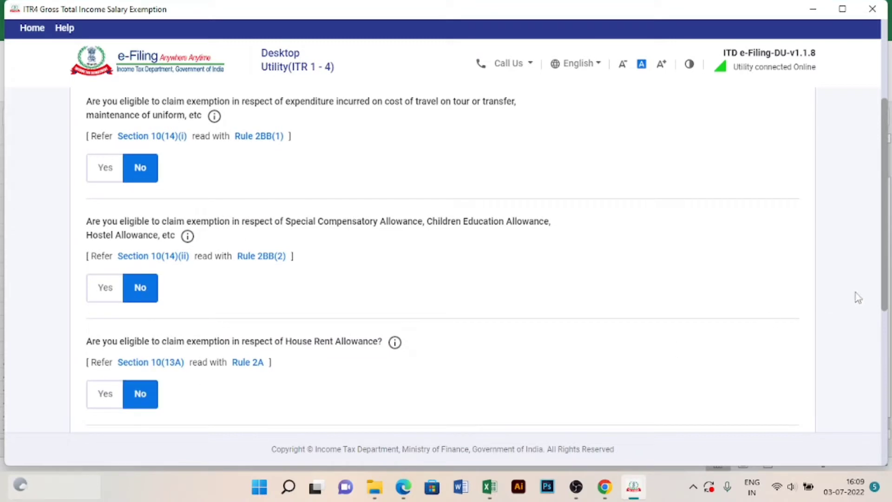
pyautogui.moveTo(884, 286); pyautogui.dragTo(884, 394)
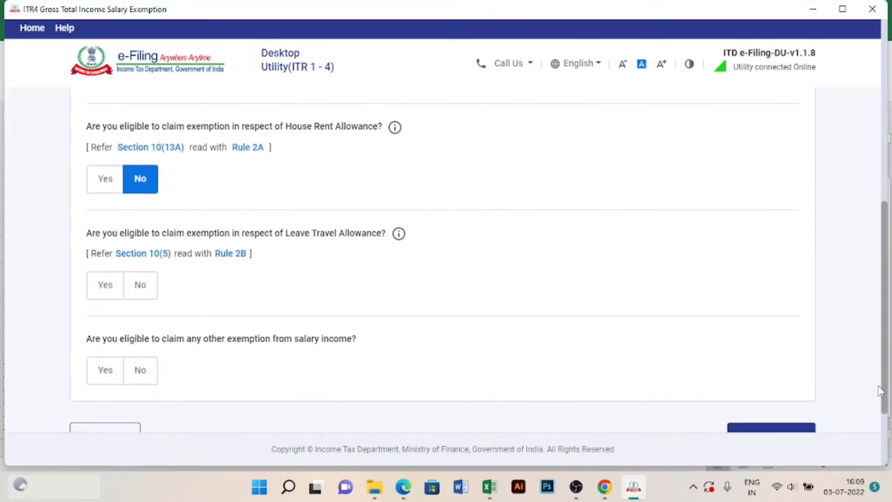
pyautogui.click(136, 281)
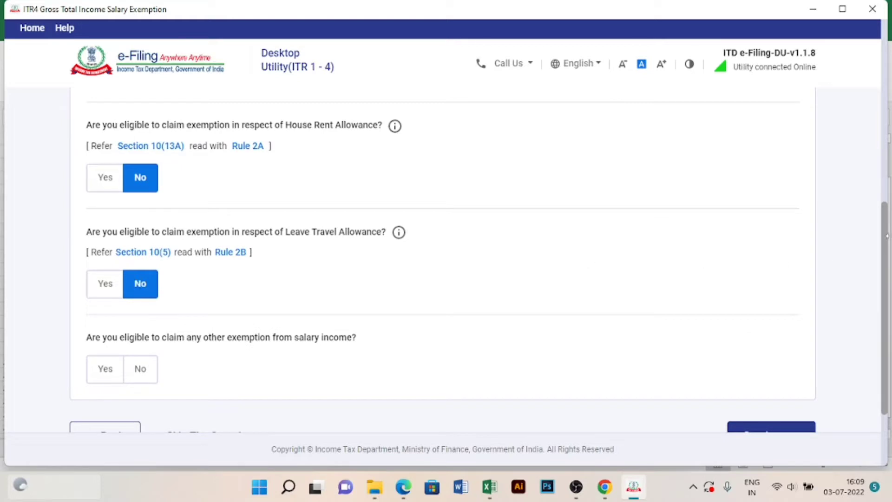
pyautogui.moveTo(886, 227); pyautogui.dragTo(886, 266)
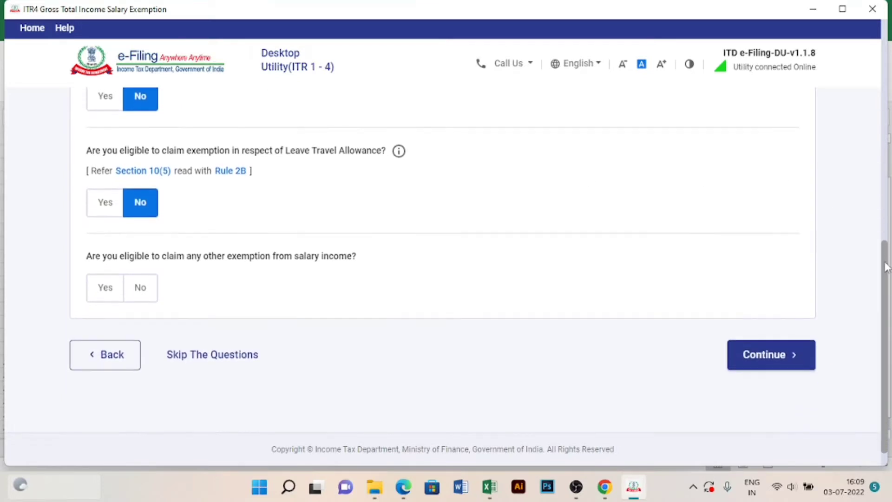
pyautogui.click(137, 287)
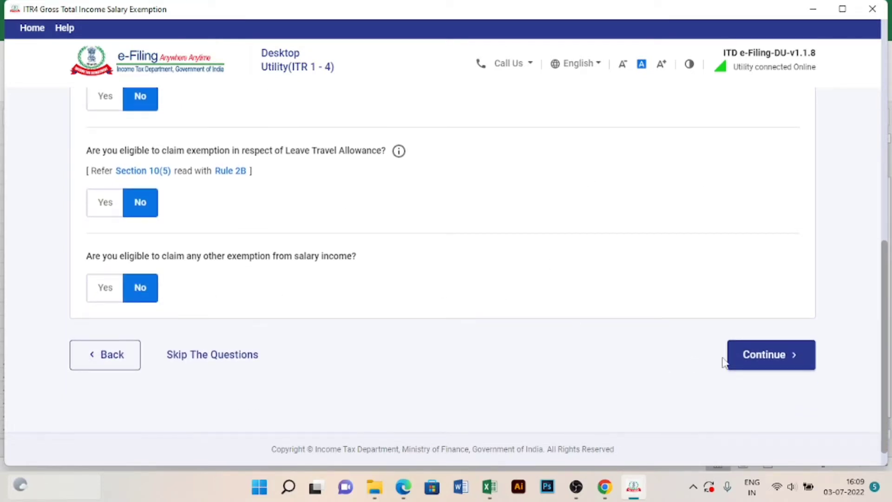
pyautogui.click(761, 357)
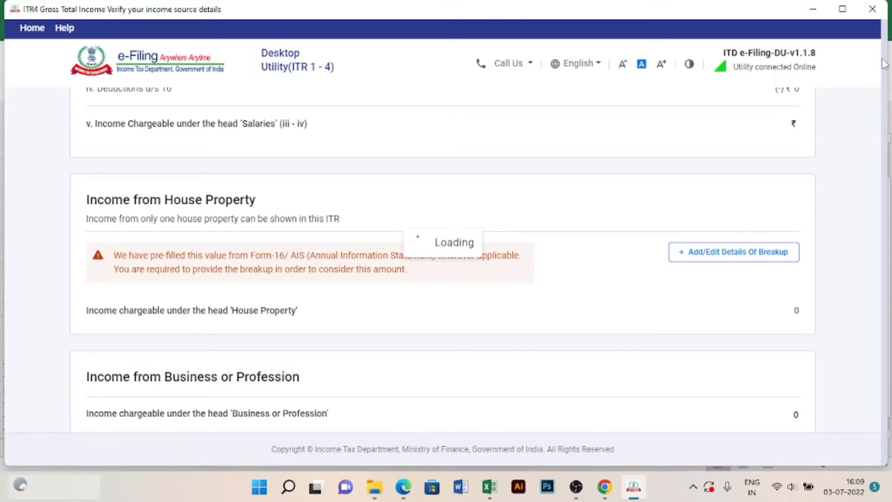
# Maximize the utility window and start adding income from business or profession.
pyautogui.click(840, 10)
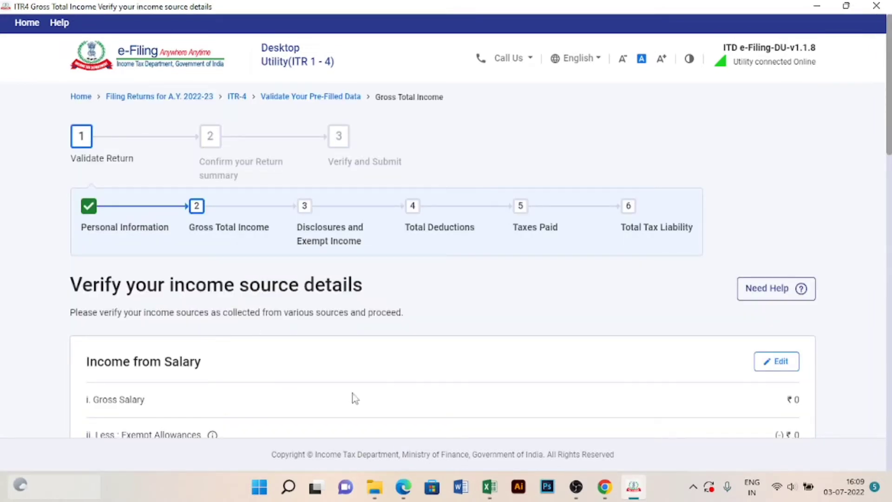
pyautogui.scroll(-8, 514, 347)
pyautogui.scroll(-5, 483, 332)
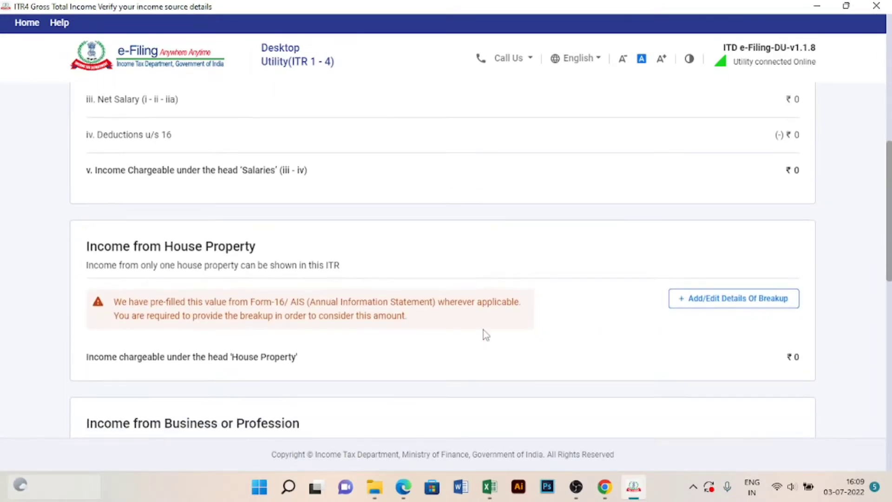
pyautogui.click(120, 329)
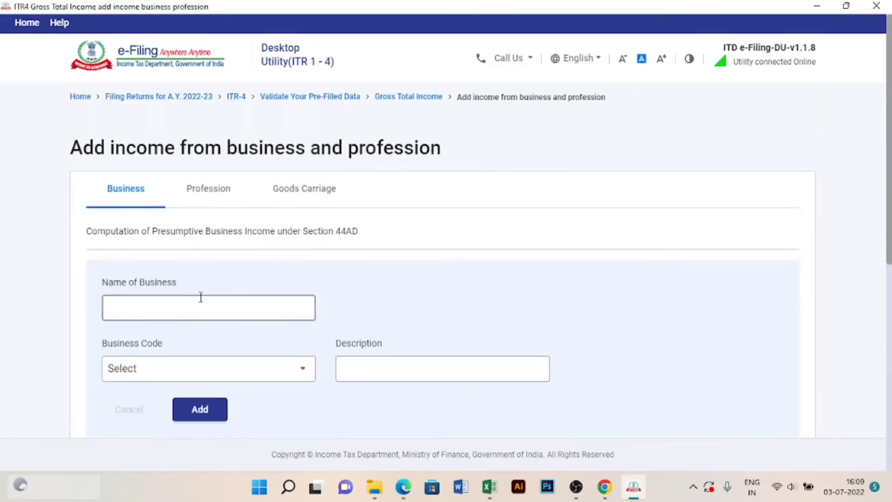
# Enter the name of the business for the presumptive income under Section 44AD.
pyautogui.click(176, 307)
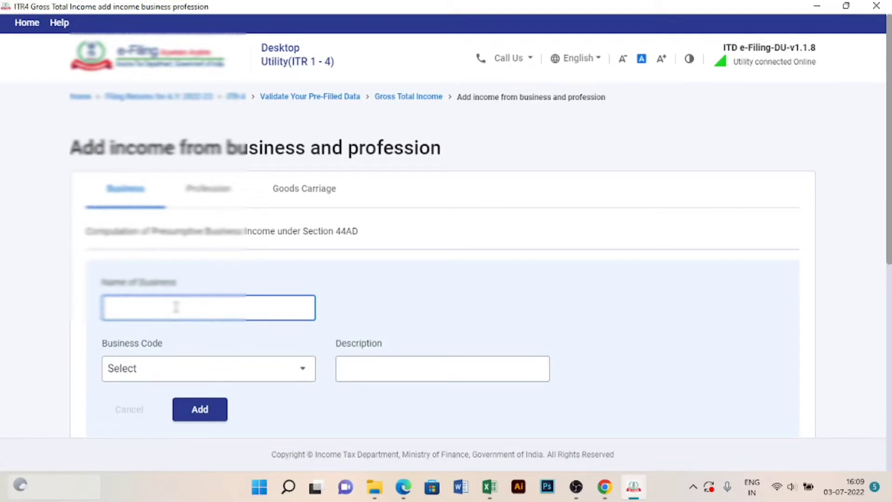
pyautogui.write('abc')
pyautogui.press('BackSpace')
pyautogui.write('abc')
pyautogui.press('BackSpace')
pyautogui.press('BackSpace')
pyautogui.write('INA')
# Set the business code to 09023-Retail sale in non-specialized stores and the description to KARYANA STORE.
pyautogui.click(165, 375)
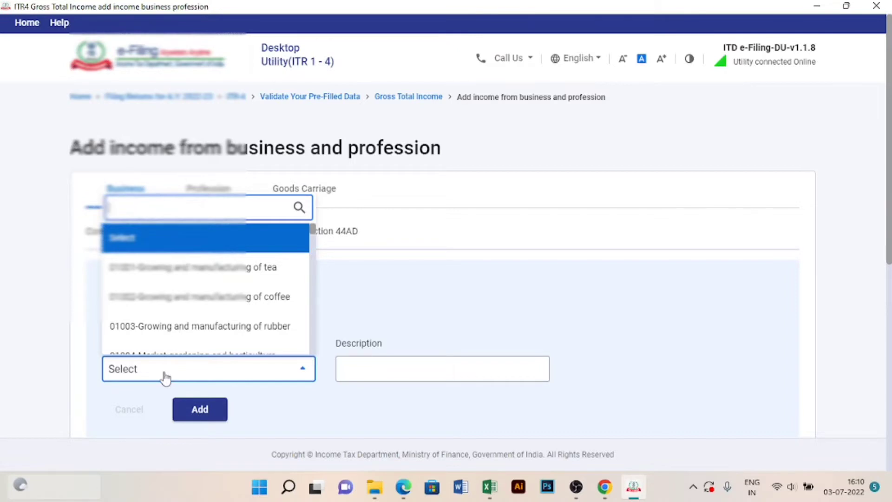
pyautogui.write('9023')
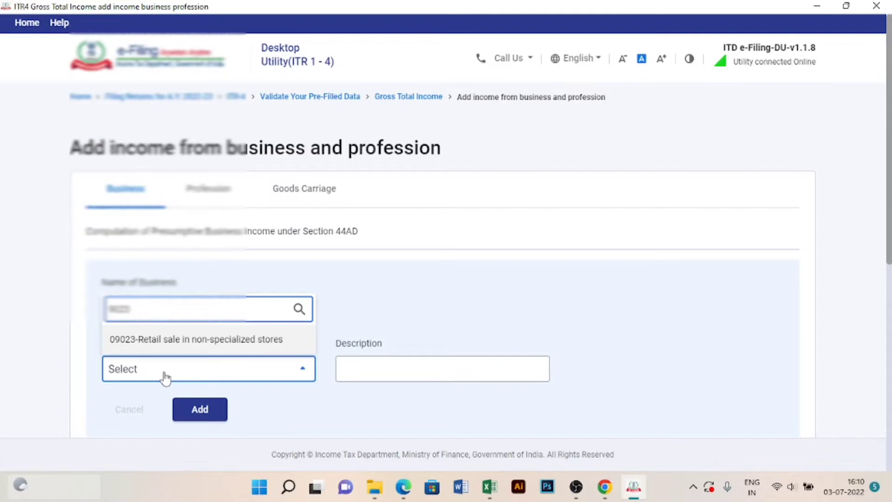
pyautogui.click(180, 346)
pyautogui.click(351, 375)
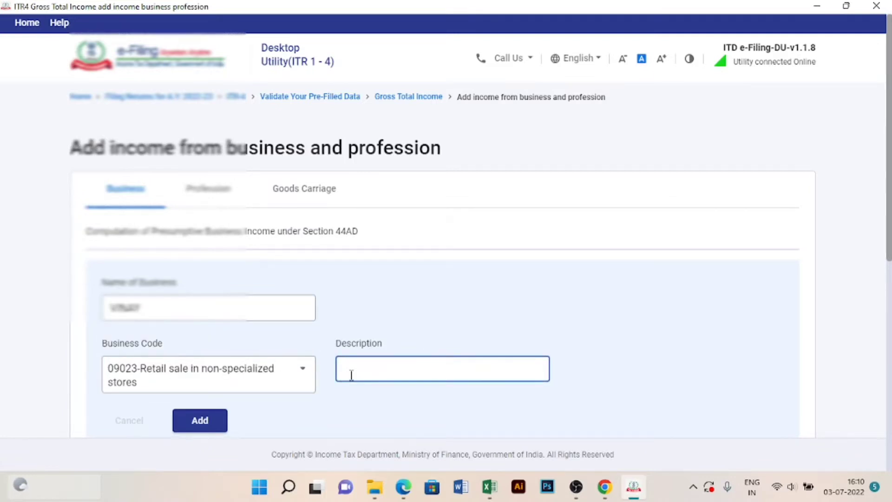
pyautogui.write('KARYANA STORE')
pyautogui.scroll(-2, 351, 375)
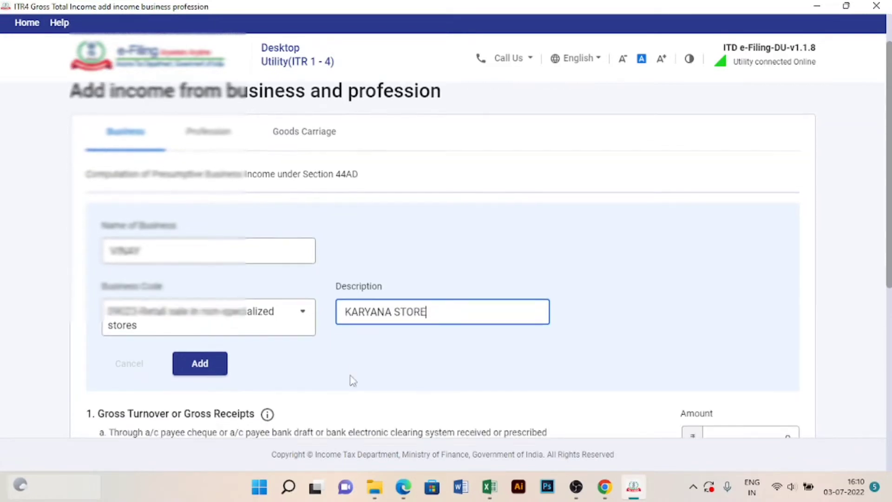
# Add the KARYANA STORE business entry and review the two gross turnover categories for bank and other modes of receipt.
pyautogui.click(207, 363)
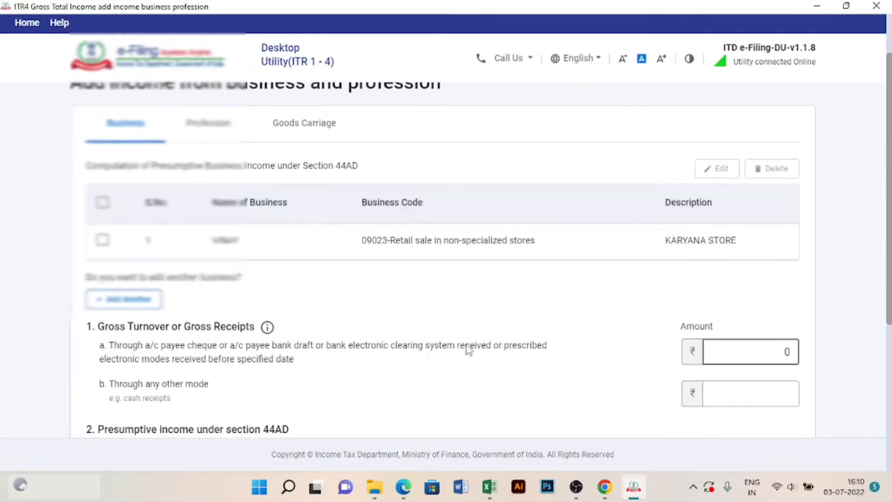
pyautogui.scroll(-2, 468, 348)
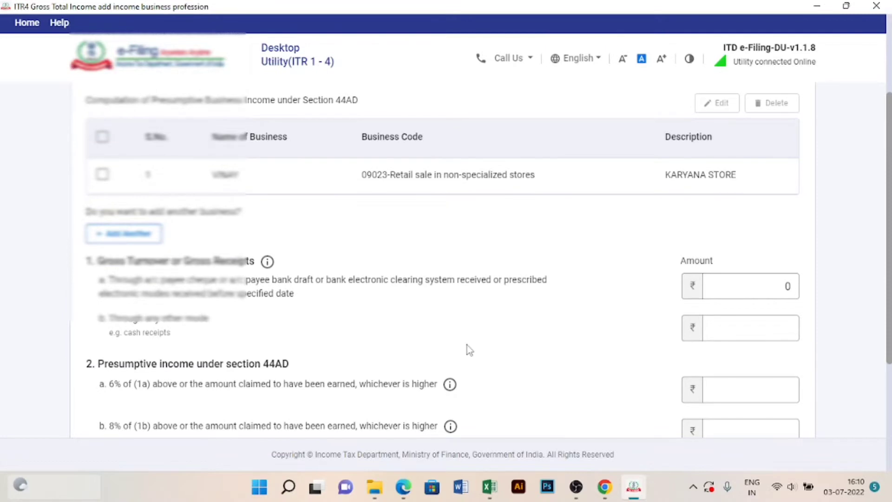
pyautogui.scroll(-2, 468, 348)
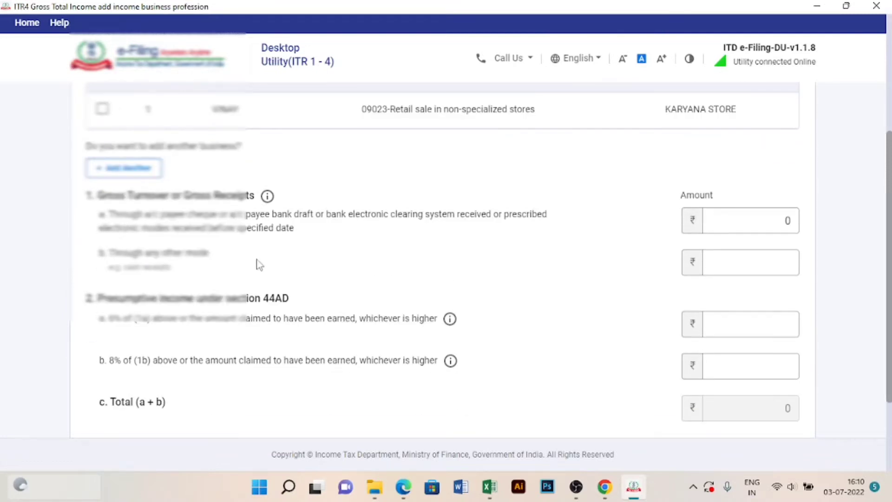
pyautogui.moveTo(99, 215); pyautogui.dragTo(285, 258)
pyautogui.click(350, 275)
pyautogui.tripleClick(300, 235)
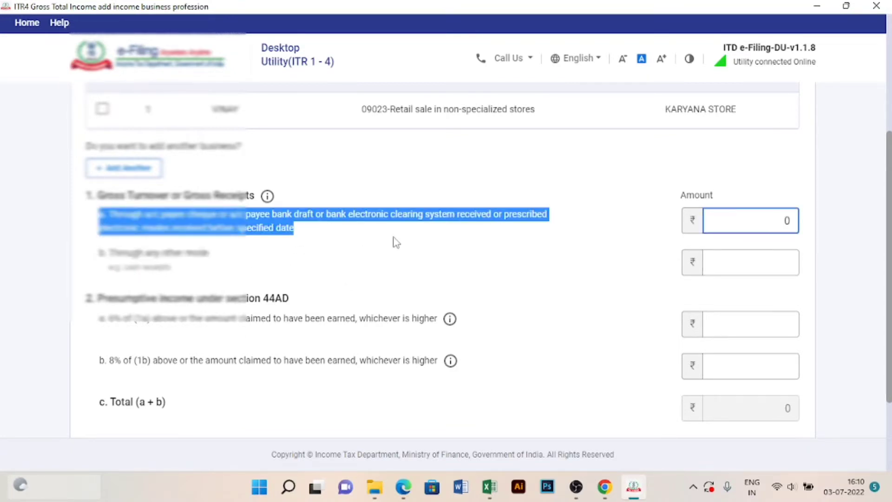
pyautogui.click(392, 238)
pyautogui.moveTo(99, 256); pyautogui.dragTo(266, 259)
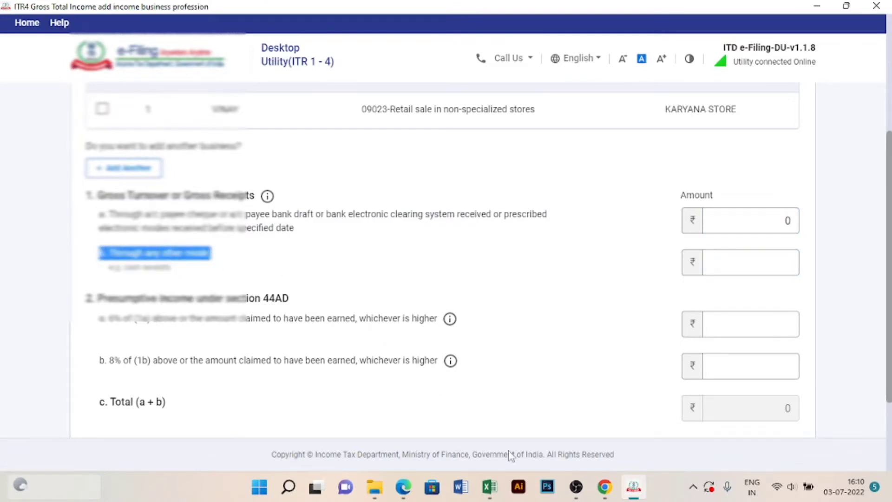
# Switch to the ITR DATA workbook in Excel and look up the turnover and income figures in the computation.
pyautogui.click(486, 486)
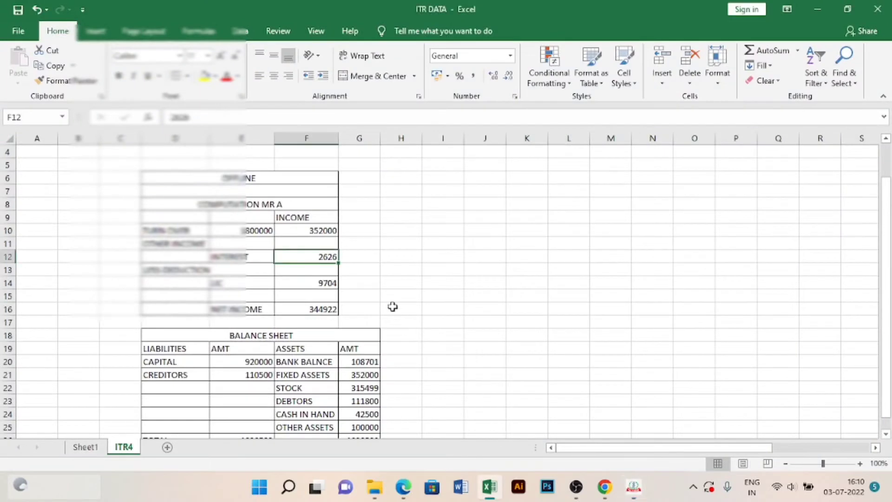
pyautogui.click(397, 269)
pyautogui.click(326, 229)
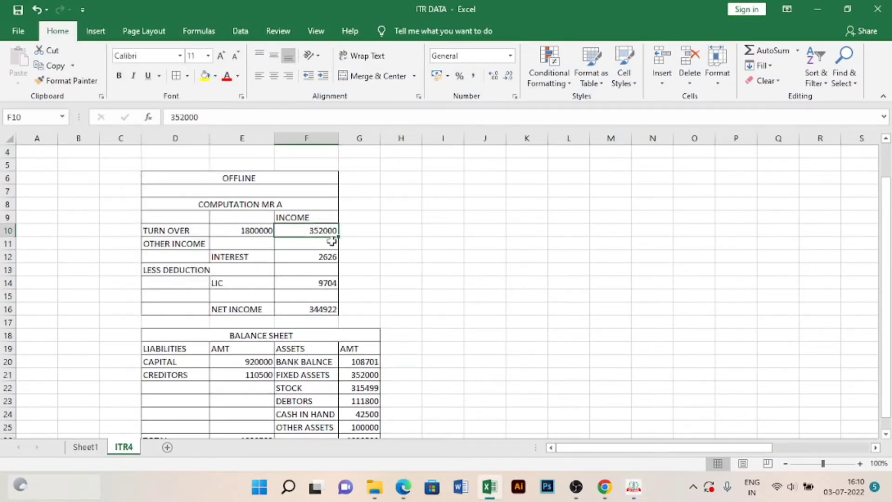
pyautogui.click(264, 231)
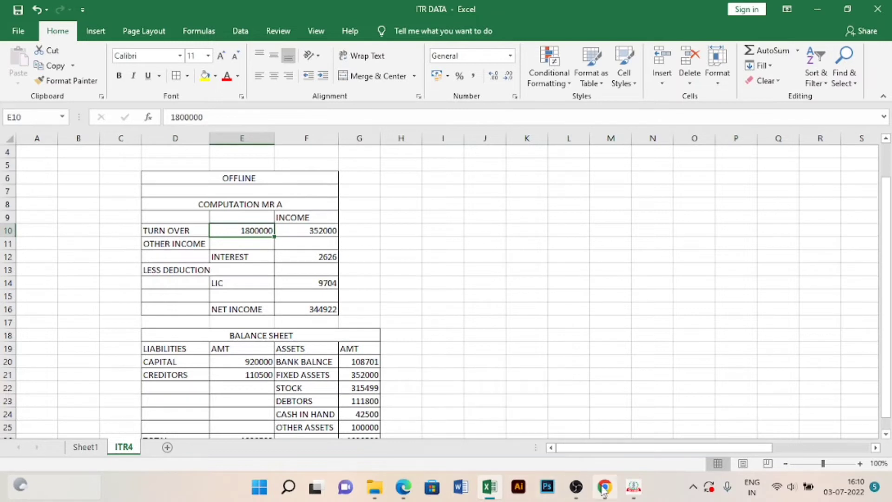
pyautogui.moveTo(604, 490)
# Switch back to the e-Filing utility and enter 18,00,000 as gross turnover received through any other mode.
pyautogui.click(633, 487)
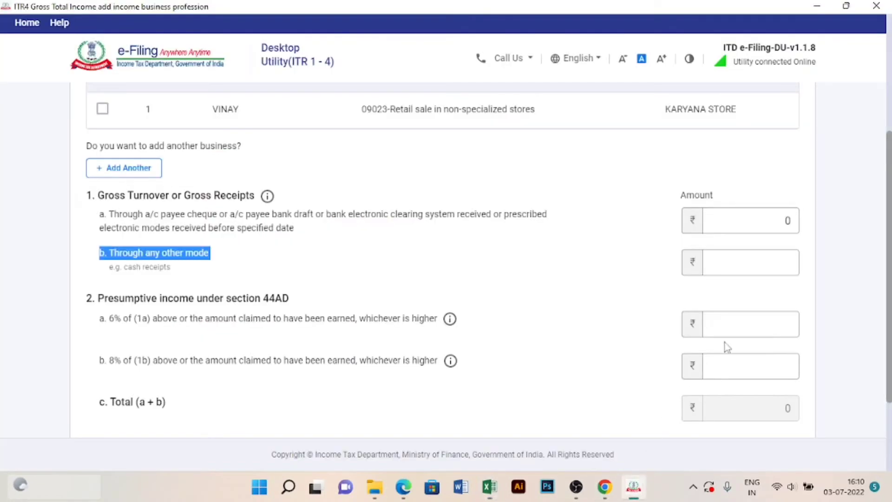
pyautogui.click(747, 263)
pyautogui.write('1')
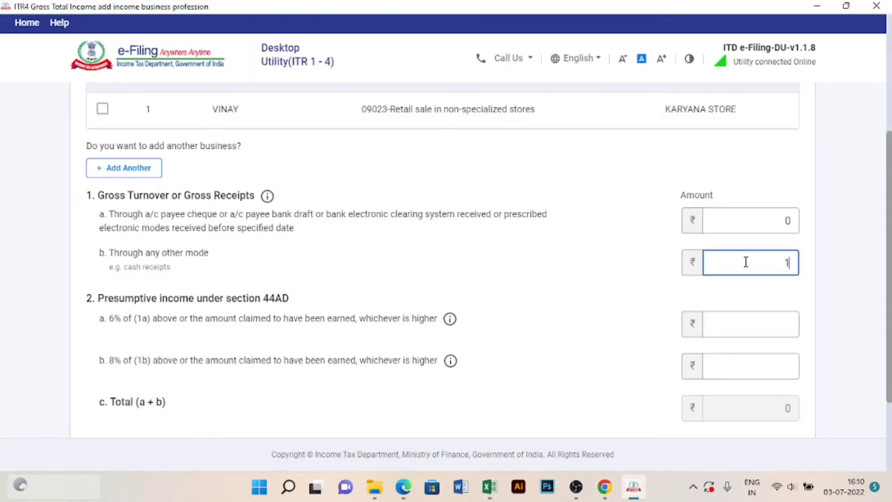
pyautogui.write('800000')
pyautogui.click(748, 300)
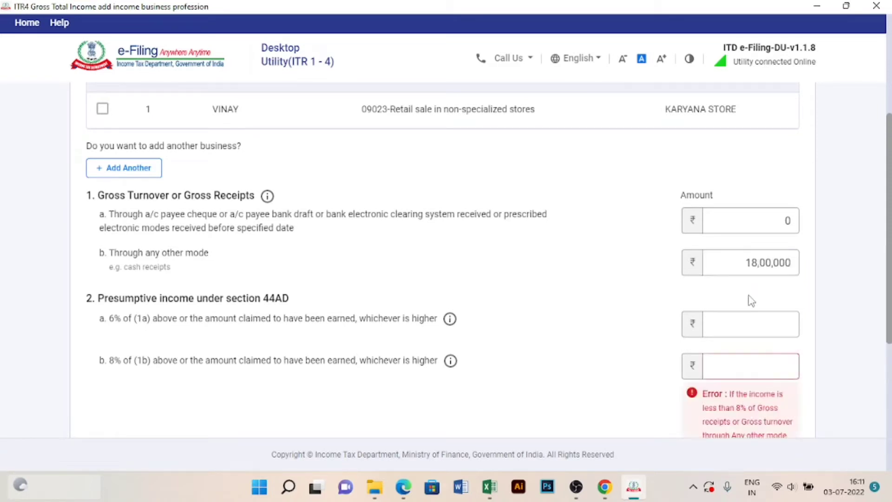
pyautogui.click(767, 222)
pyautogui.click(731, 361)
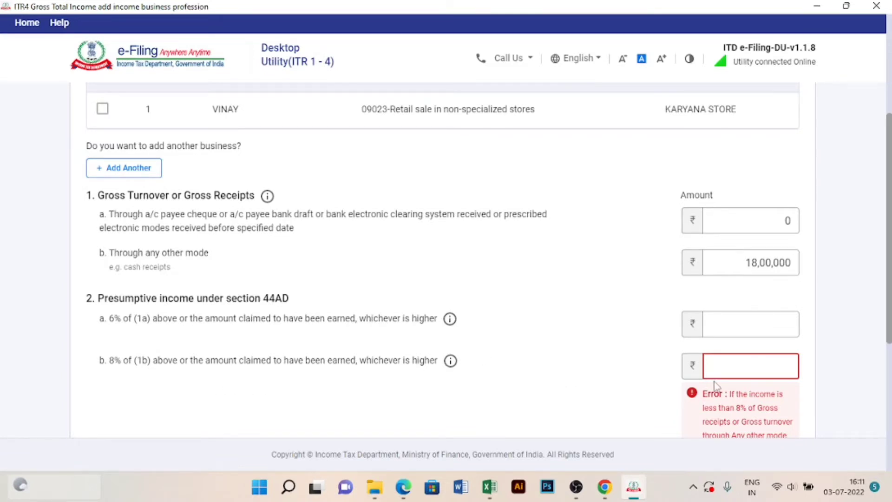
# Switch to Excel, calculate income as a percentage of turnover in H10 with +F10/E10*100, and clear the cell after checking it.
pyautogui.press('super+d')
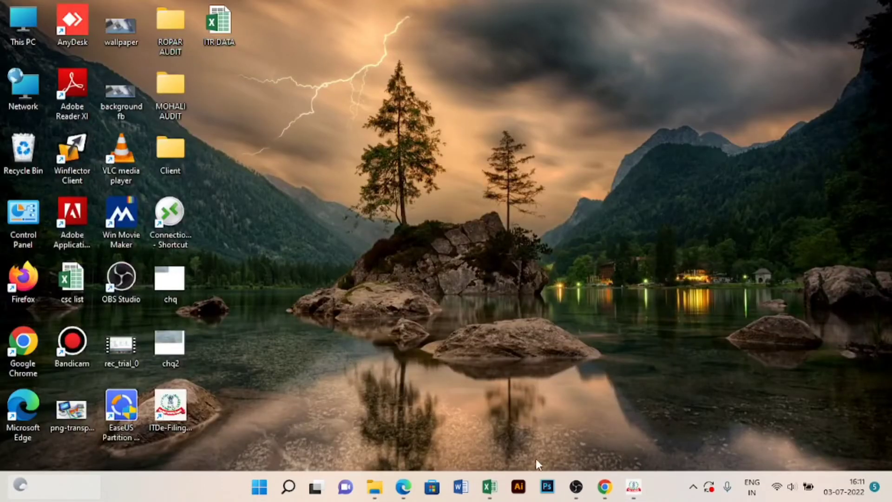
pyautogui.click(489, 486)
pyautogui.click(390, 234)
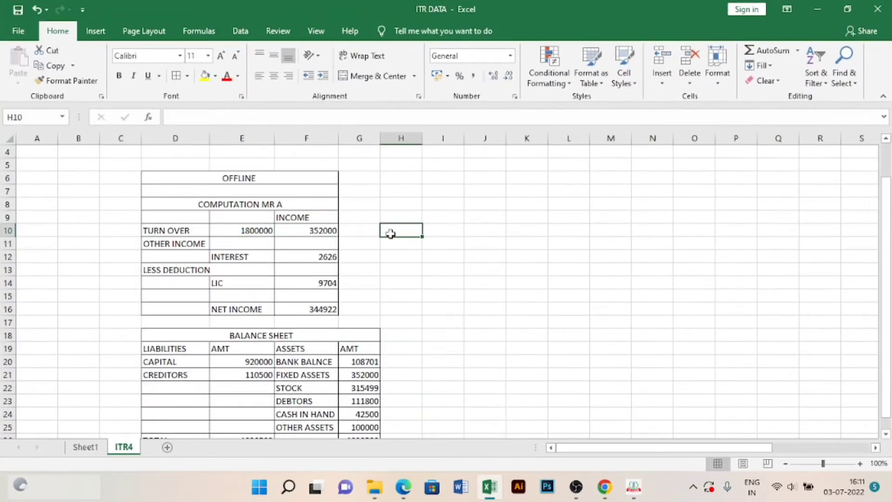
pyautogui.write('+')
pyautogui.press('Left')
pyautogui.press('Left')
pyautogui.press('Left')
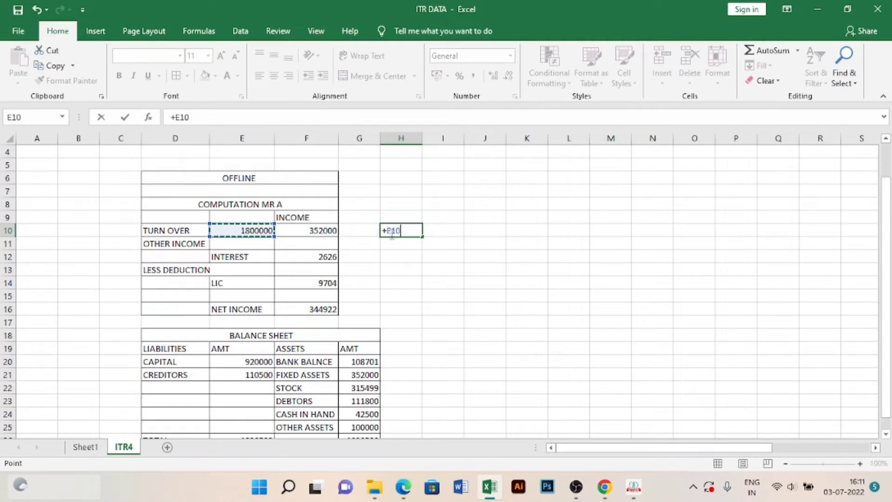
pyautogui.press('Right')
pyautogui.write('/')
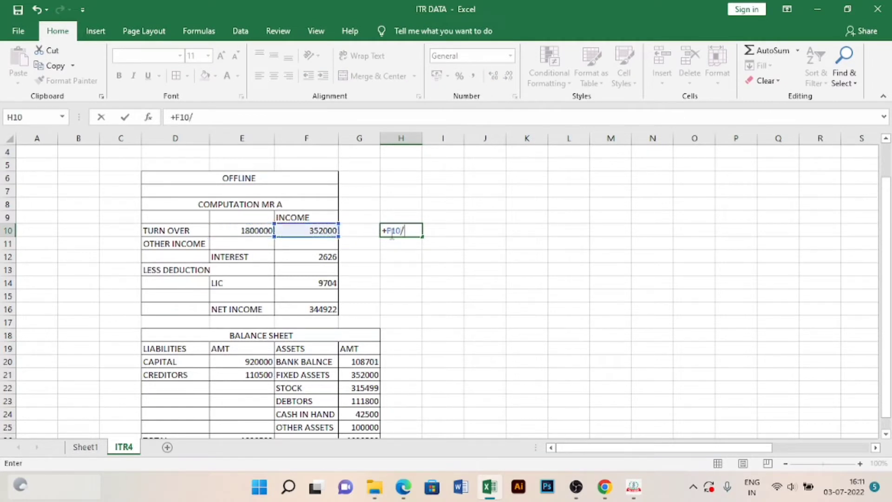
pyautogui.press('Left')
pyautogui.press('Left')
pyautogui.press('Left')
pyautogui.write('*100')
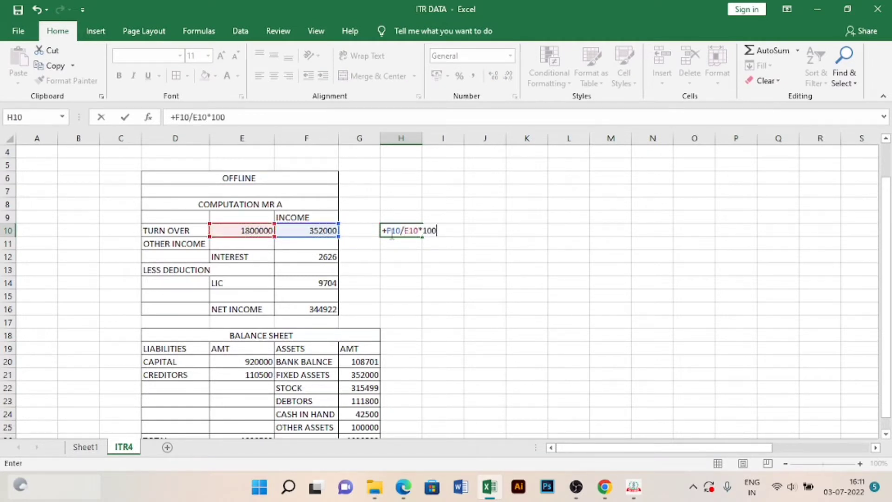
pyautogui.press('Return')
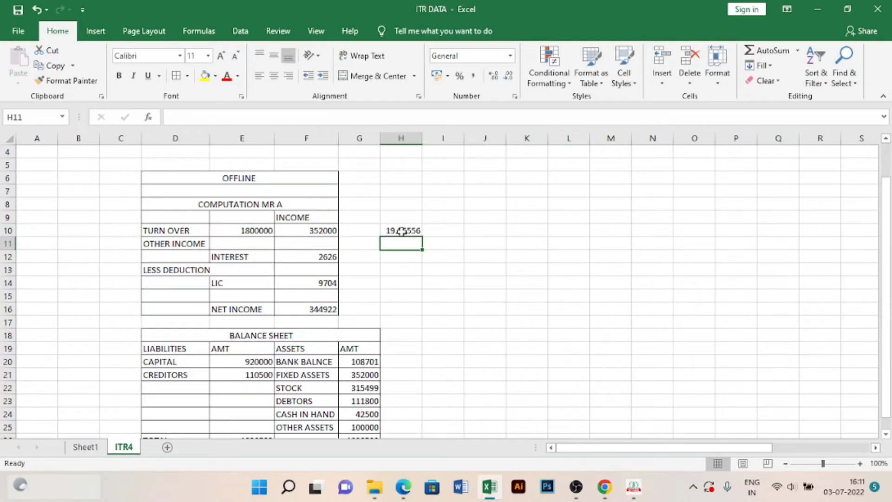
pyautogui.click(413, 231)
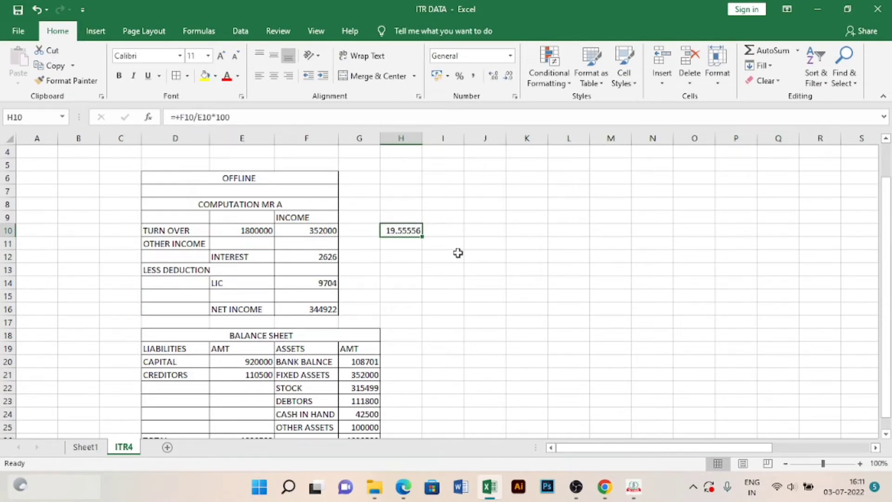
pyautogui.press('Delete')
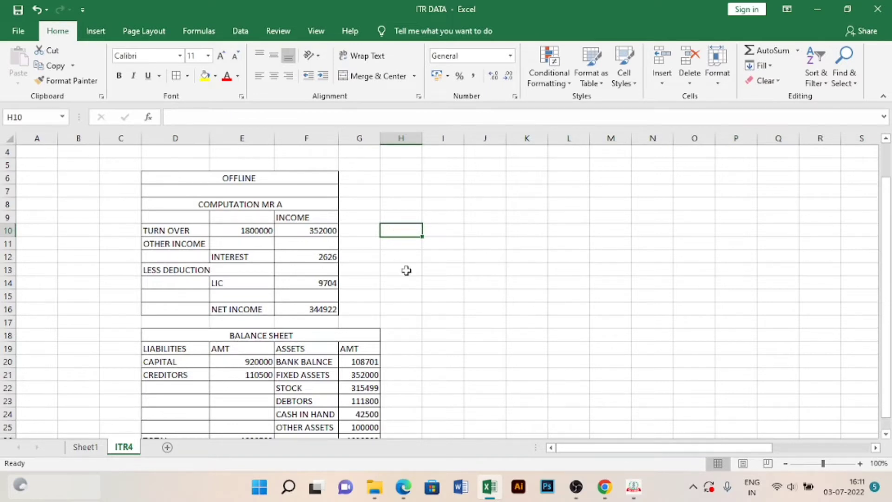
# Return to the e-Filing utility, enter 3,52,000 as the 8% presumptive income under Section 44AD, and add the business income.
pyautogui.hotkey('alt', 'Tab')
pyautogui.write('33')
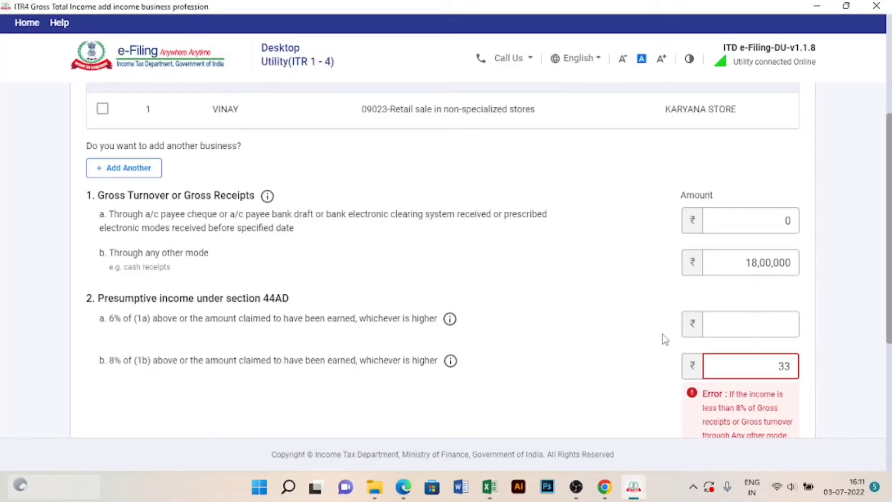
pyautogui.press('BackSpace')
pyautogui.write('52,000')
pyautogui.click(653, 332)
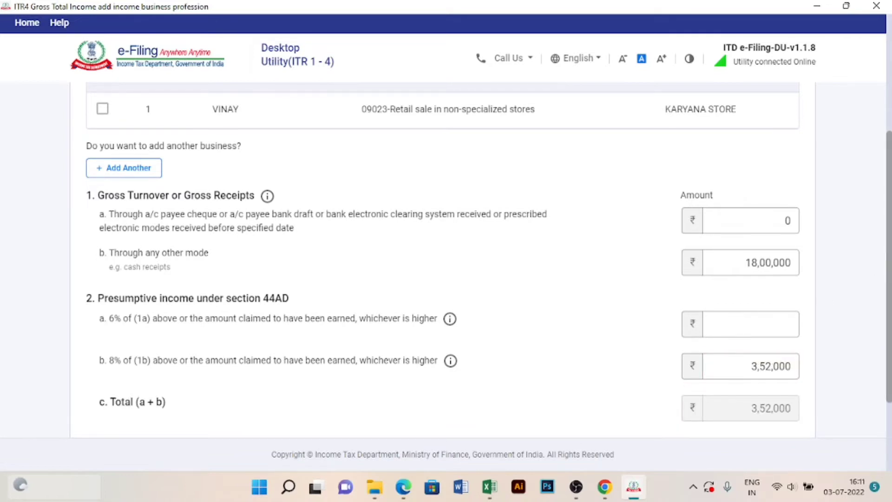
pyautogui.scroll(-3, 876, 283)
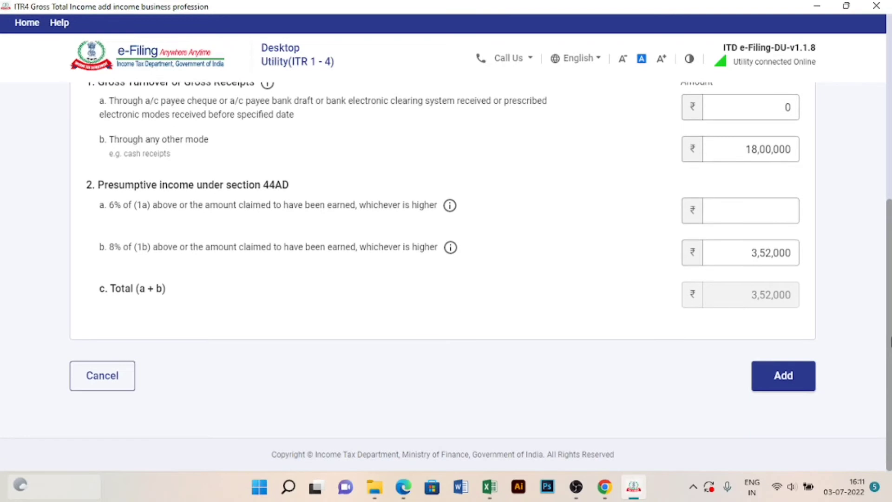
pyautogui.click(770, 378)
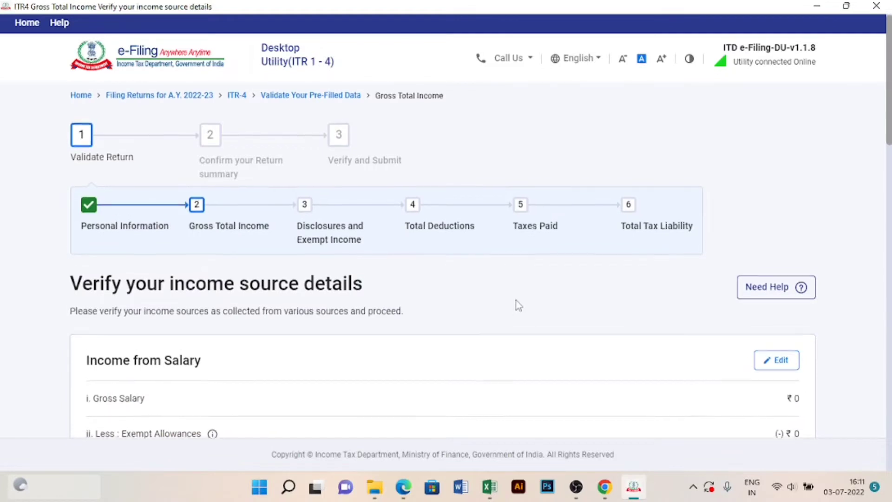
# Review the business income and other sources on the income source details page and confirm the gross total income.
pyautogui.scroll(-2, 515, 302)
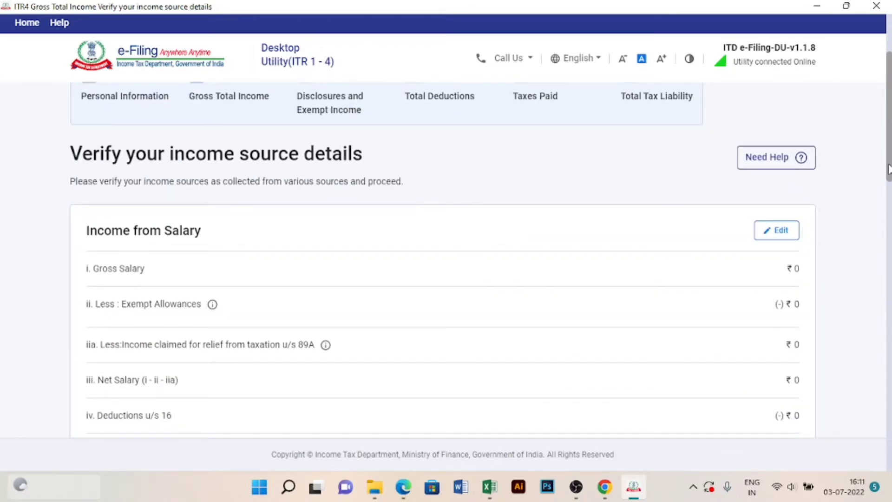
pyautogui.moveTo(888, 170); pyautogui.dragTo(889, 341)
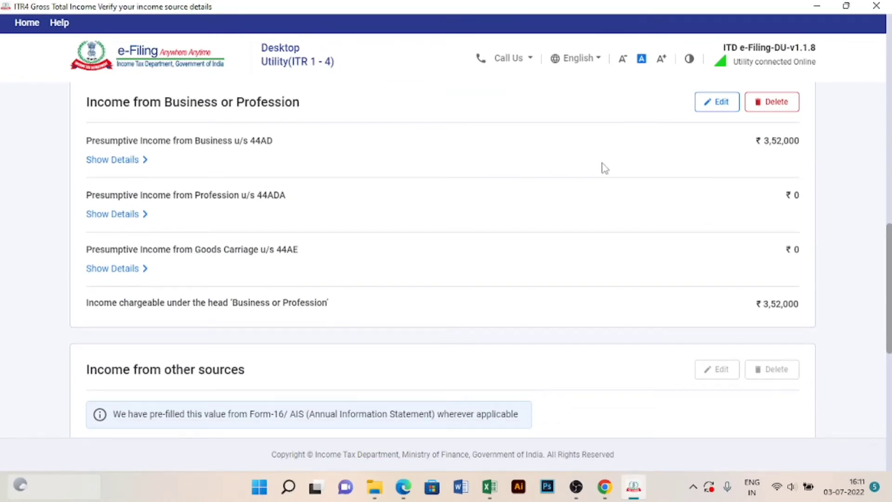
pyautogui.moveTo(800, 140); pyautogui.dragTo(794, 141)
pyautogui.scroll(-6, 889, 264)
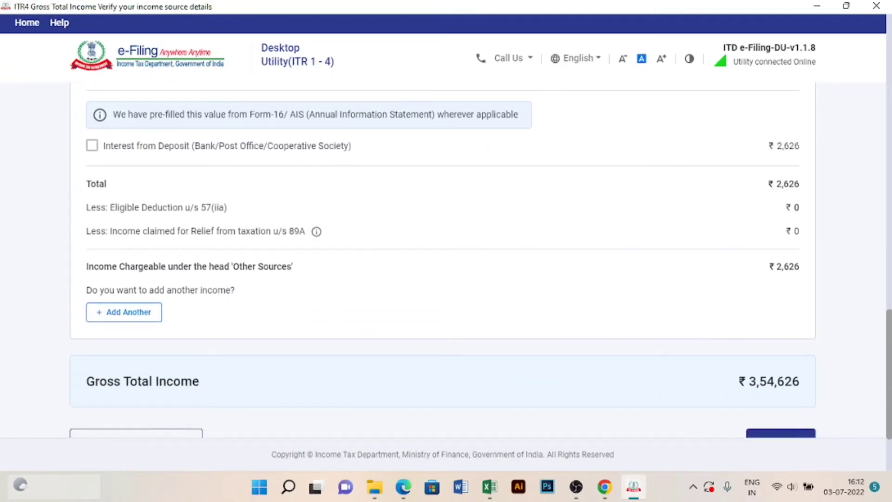
pyautogui.click(92, 148)
pyautogui.click(93, 147)
pyautogui.scroll(-3, 885, 322)
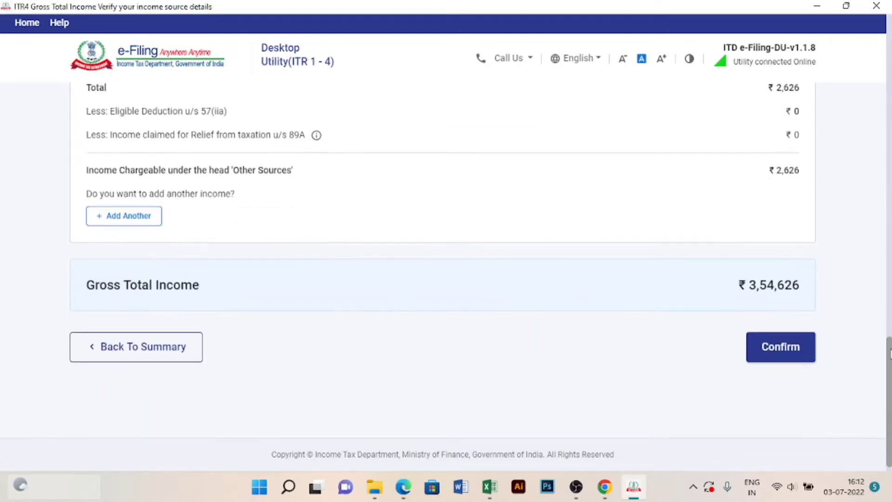
pyautogui.click(766, 336)
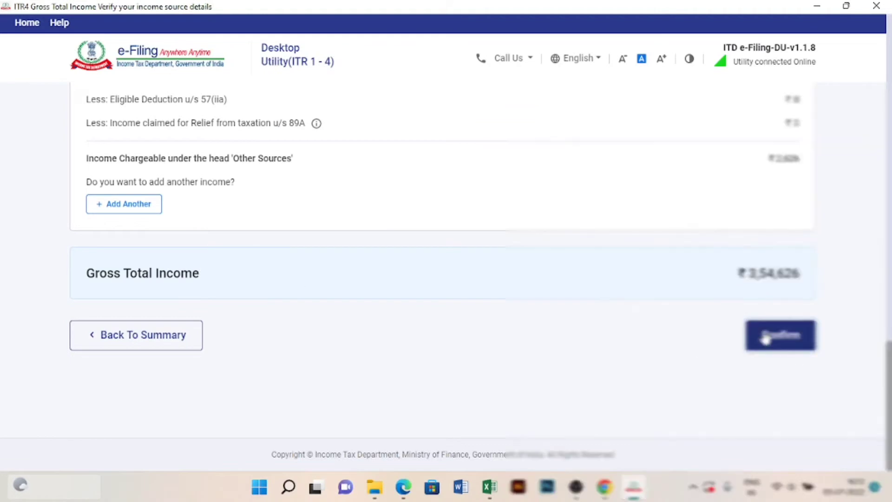
# Open the Disclosures and Exempt Income section and start adding the financial particulars of the business.
pyautogui.scroll(-1, 497, 281)
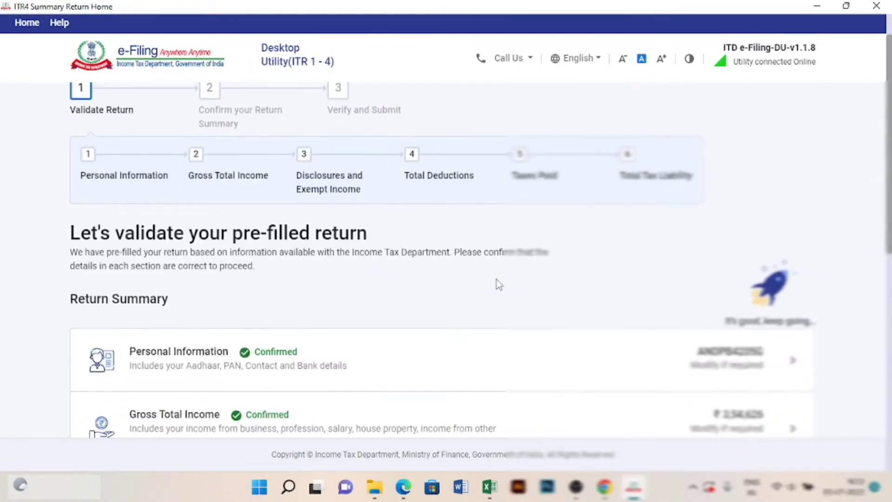
pyautogui.scroll(1, 497, 280)
pyautogui.scroll(-4, 481, 260)
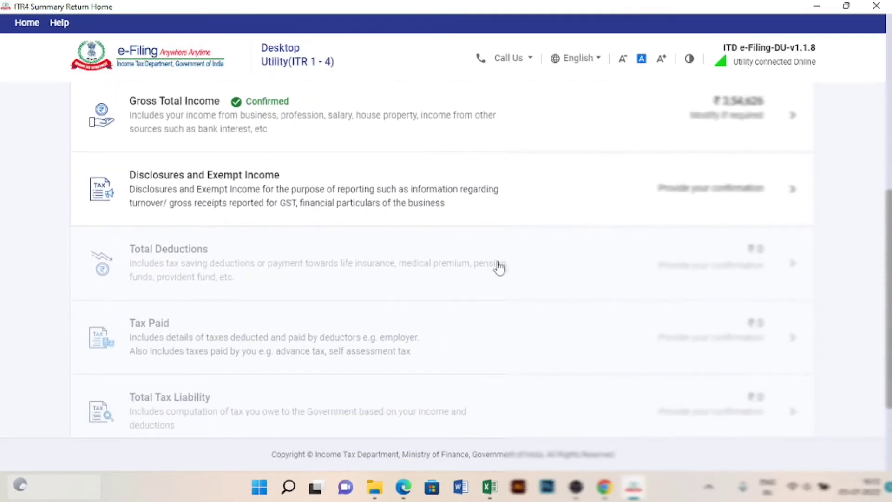
pyautogui.click(789, 194)
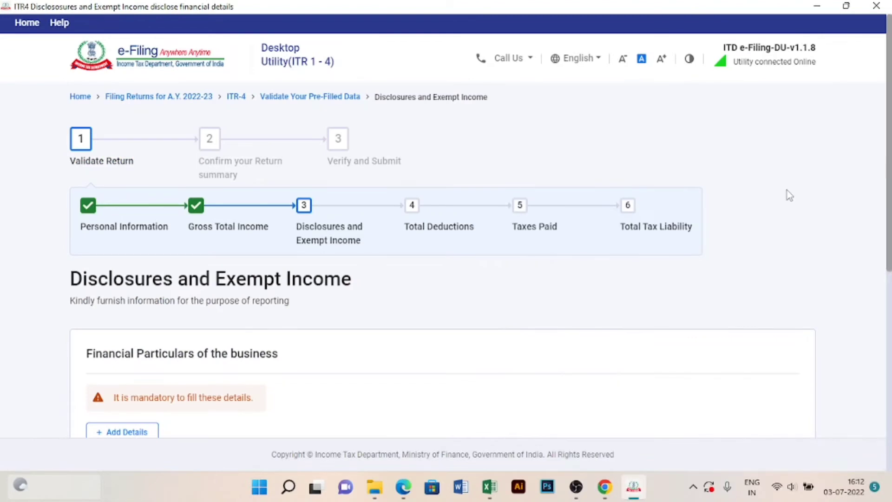
pyautogui.scroll(-4, 448, 361)
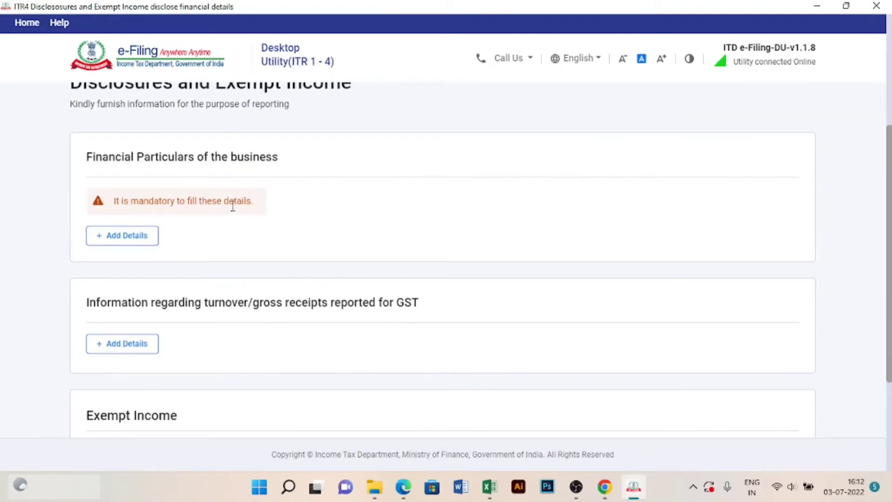
pyautogui.click(135, 237)
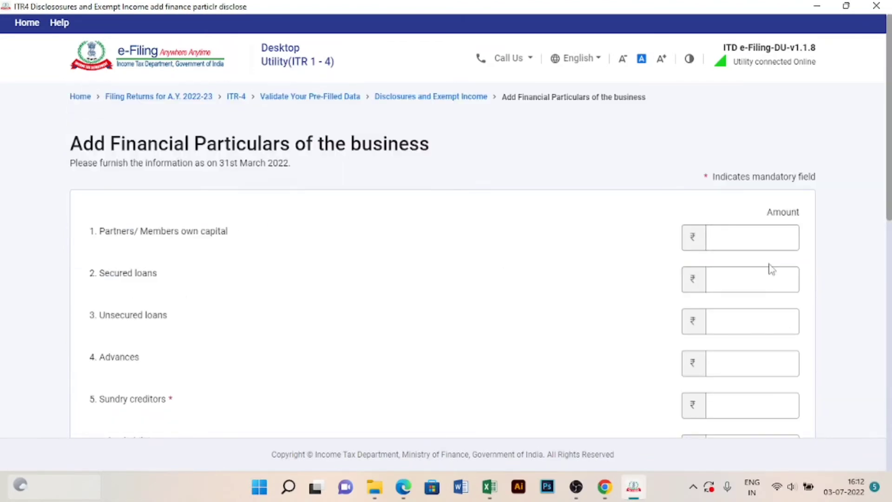
# Look up the capital in the Excel balance sheet and enter 9,20,000 as partners/members own capital in the e-Filing utility.
pyautogui.hotkey('alt', 'Tab')
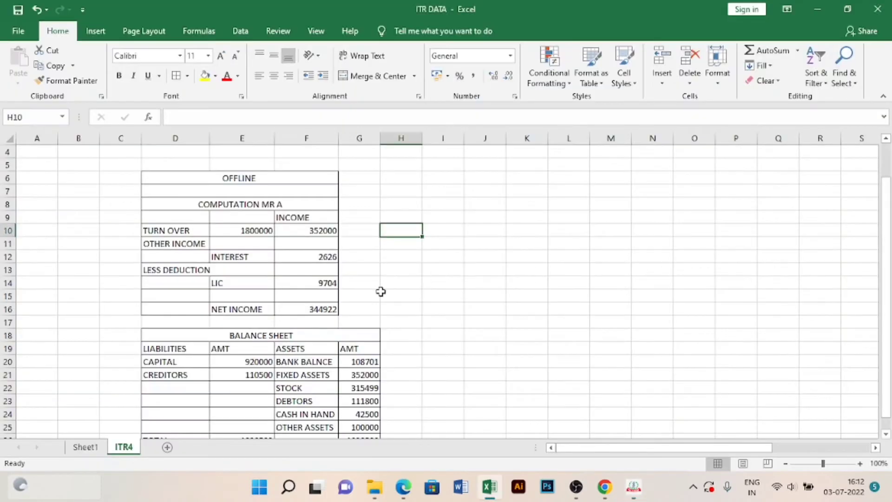
pyautogui.scroll(-2, 386, 292)
pyautogui.click(207, 296)
pyautogui.click(194, 284)
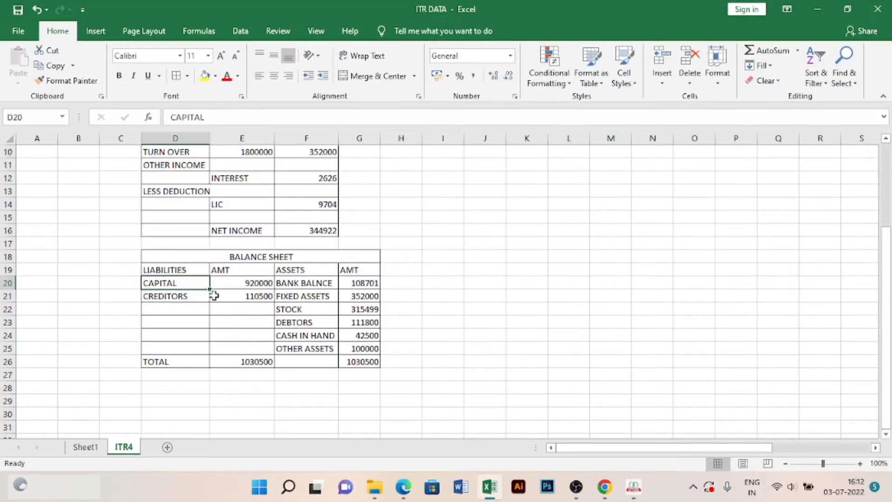
pyautogui.click(242, 287)
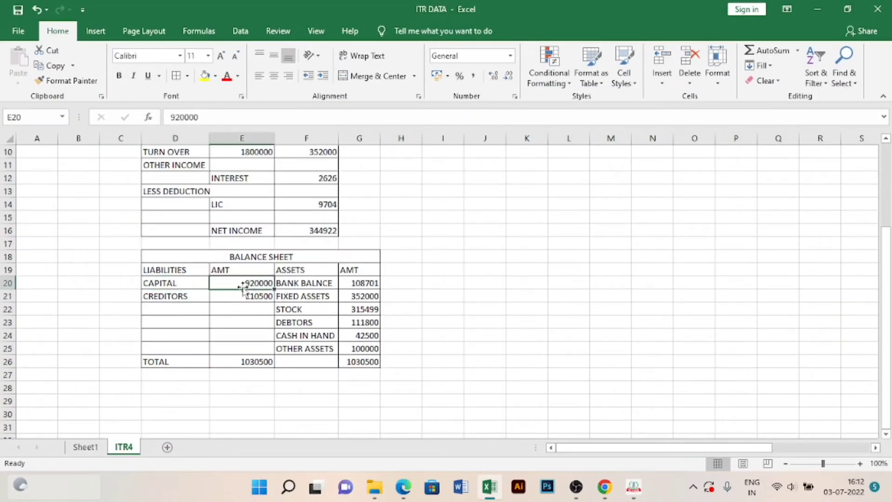
pyautogui.hotkey('alt', 'Tab')
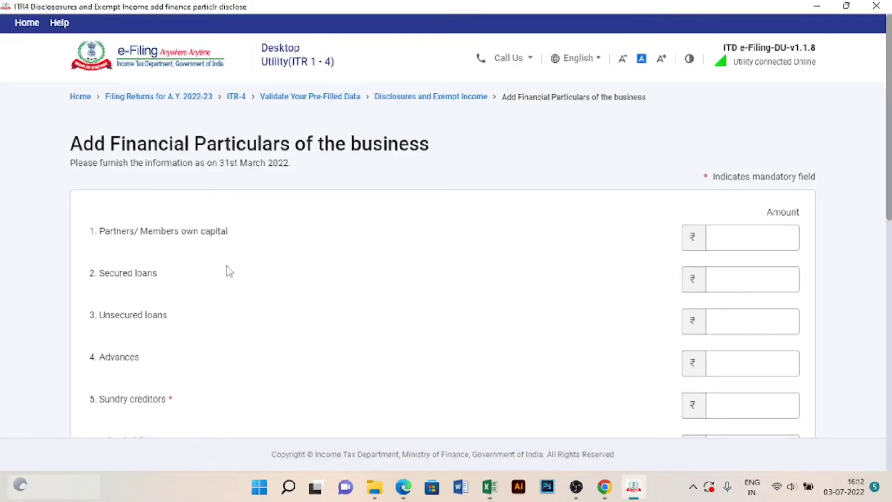
pyautogui.click(737, 241)
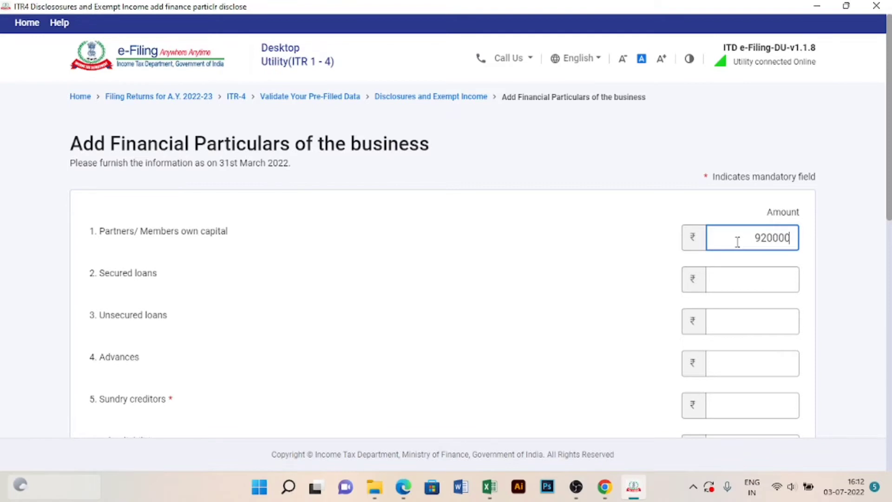
pyautogui.click(599, 277)
# Check the creditors amount in the Excel balance sheet and enter 1,10,500 as sundry creditors in the e-Filing utility.
pyautogui.hotkey('alt', 'Tab')
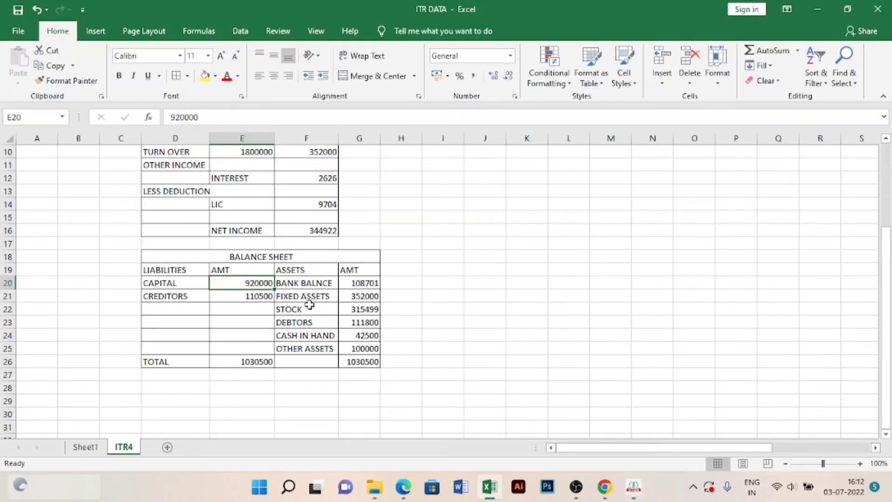
pyautogui.click(251, 295)
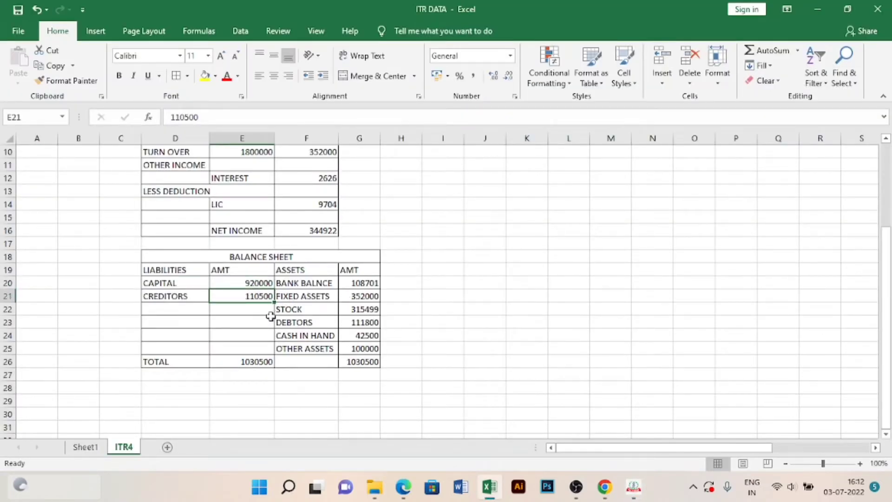
pyautogui.hotkey('alt', 'Tab')
pyautogui.scroll(-2, 493, 324)
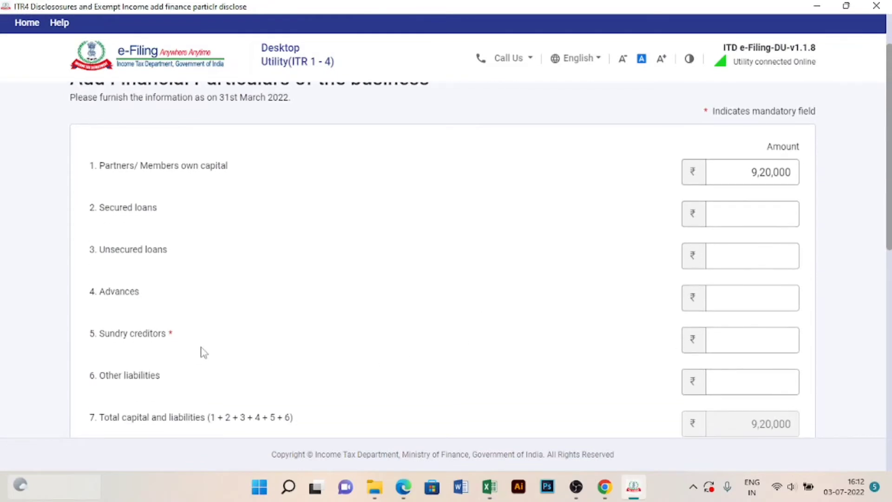
pyautogui.click(776, 344)
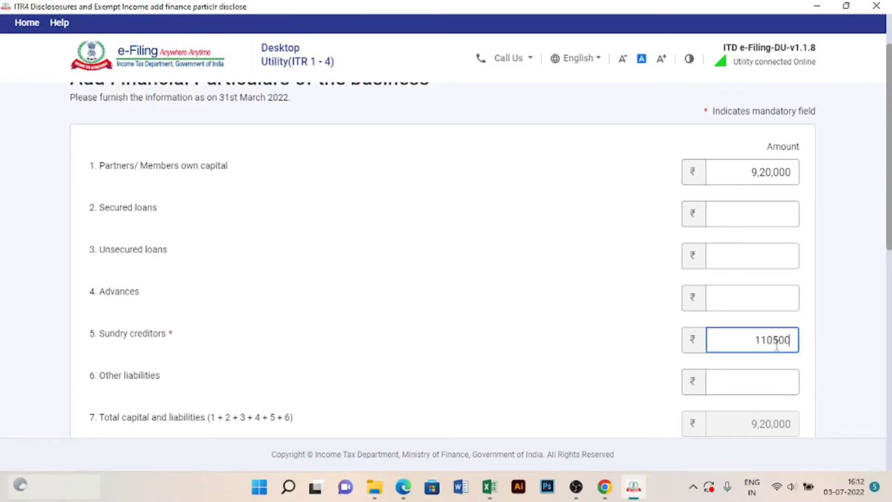
pyautogui.click(628, 360)
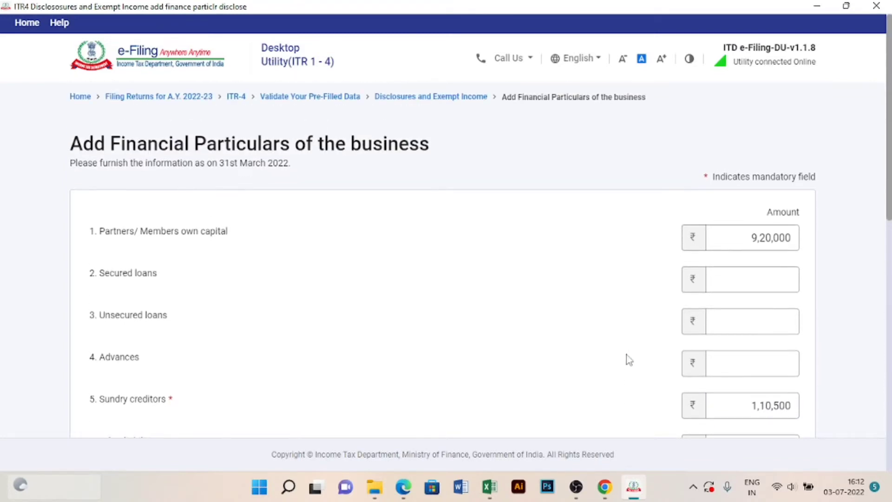
# Compare the utility's total capital and liabilities with the liabilities total of the Excel balance sheet.
pyautogui.scroll(-2, 888, 237)
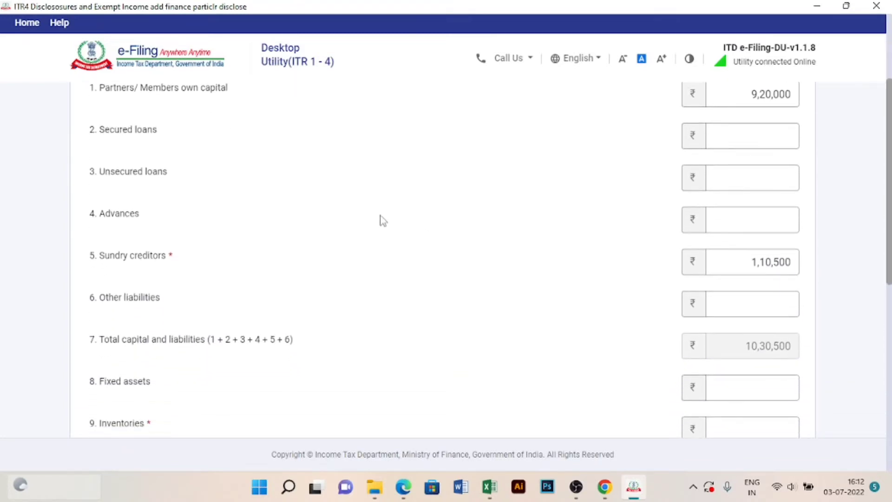
pyautogui.hotkey('alt', 'Tab')
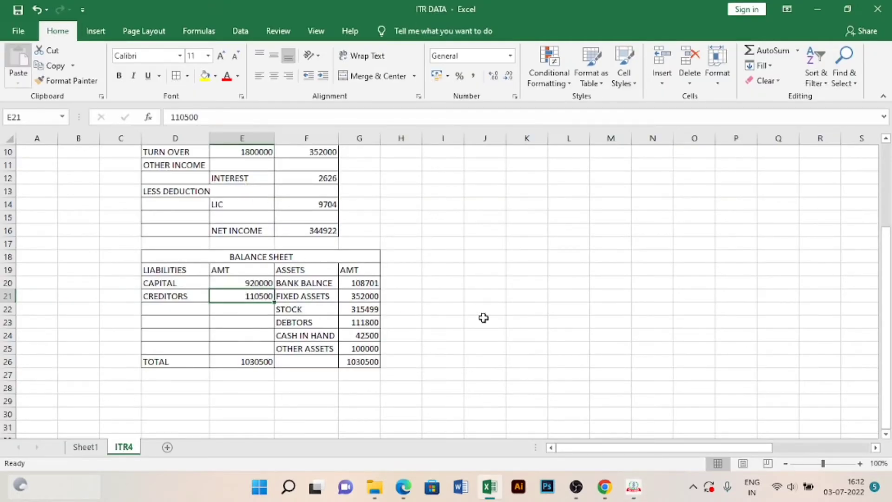
pyautogui.hotkey('alt', 'Tab')
pyautogui.hotkey('alt', 'Tab')
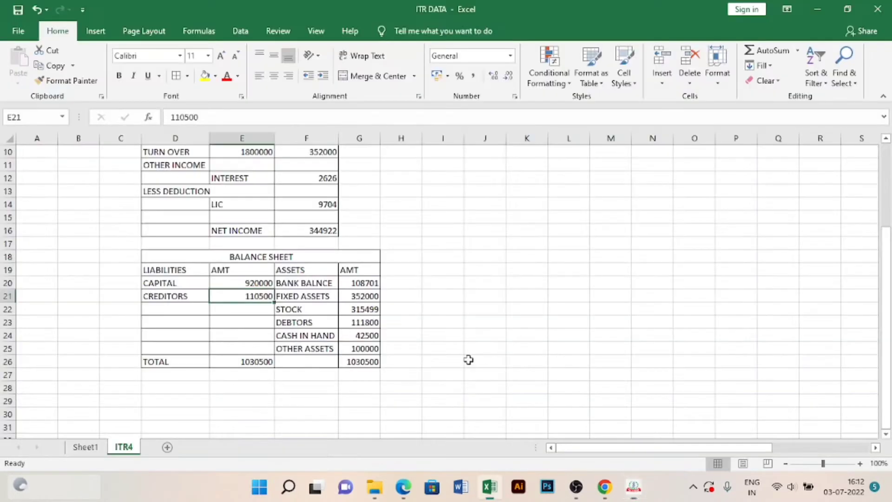
pyautogui.click(236, 363)
pyautogui.click(254, 385)
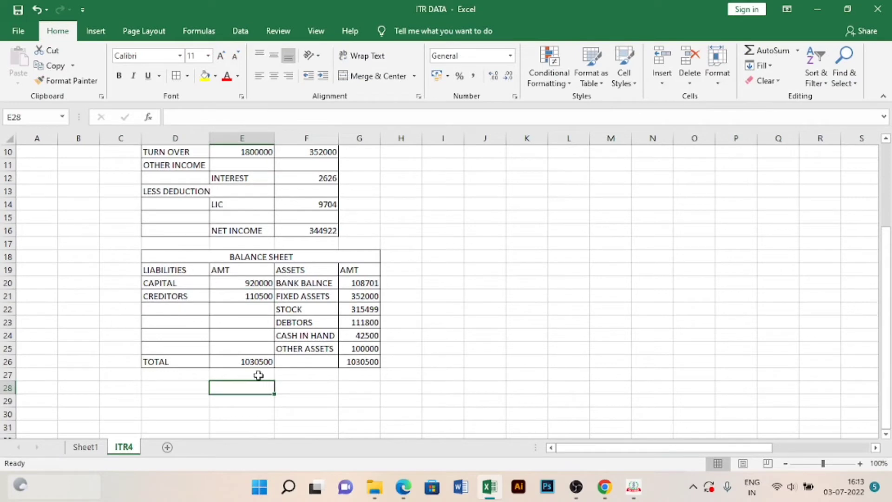
pyautogui.hotkey('alt', 'Tab')
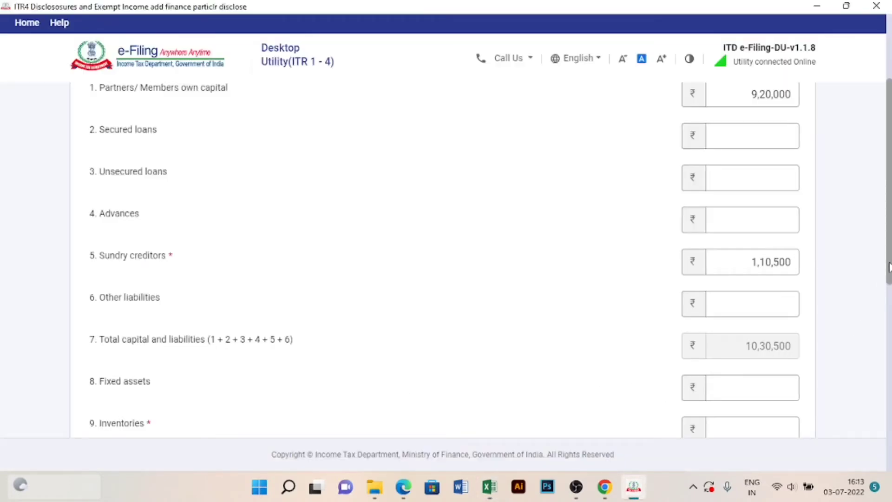
# Look up the bank balance in the Excel balance sheet and enter 1,08,701 as balance with banks in the e-Filing utility.
pyautogui.scroll(-4, 888, 267)
pyautogui.hotkey('alt', 'Tab')
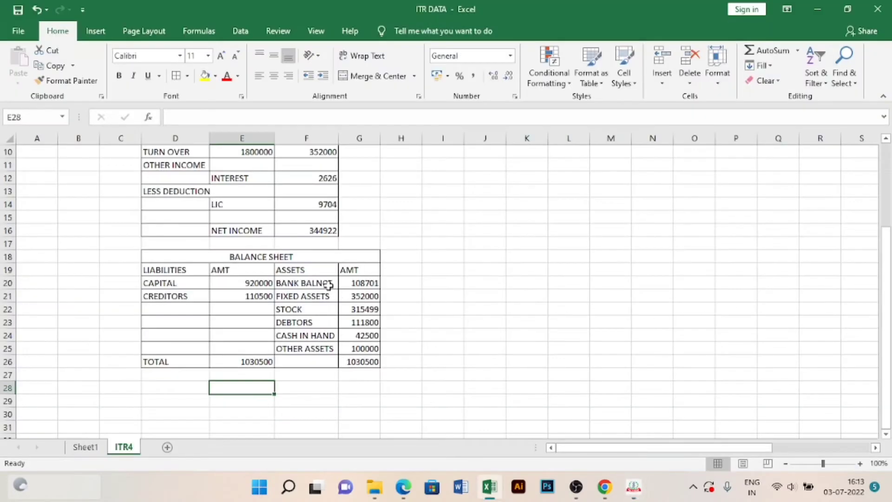
pyautogui.click(329, 285)
pyautogui.click(355, 286)
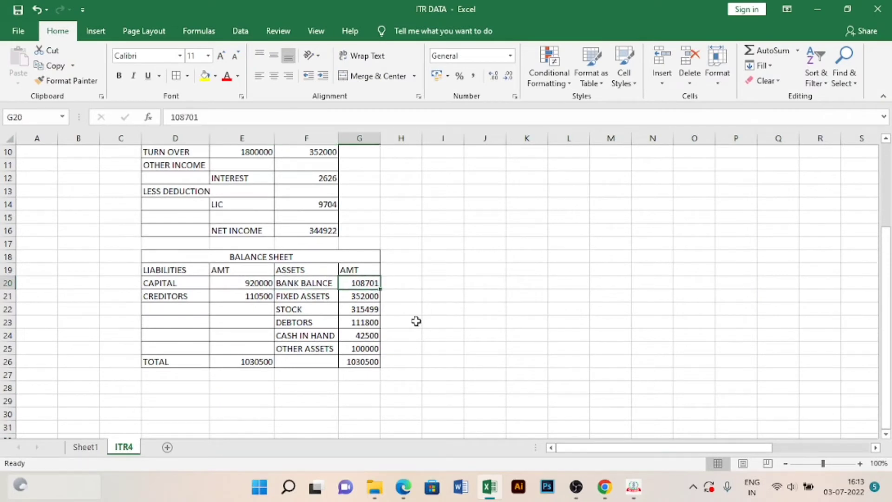
pyautogui.hotkey('alt', 'Tab')
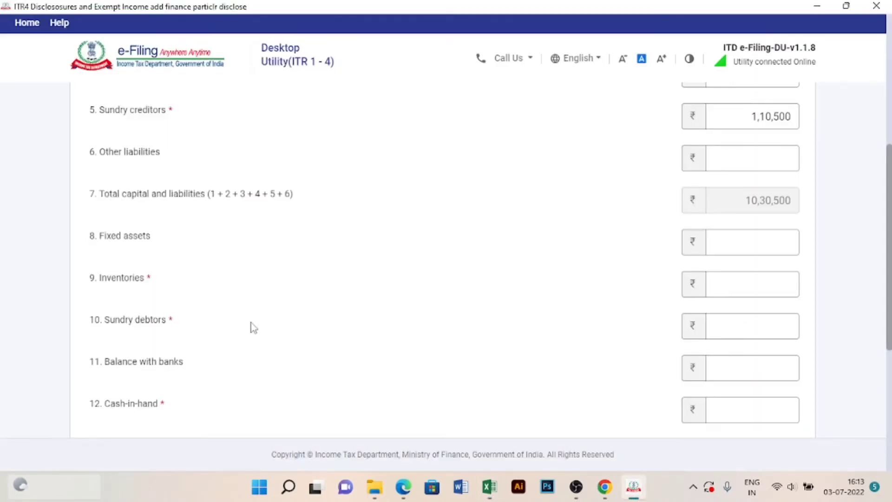
pyautogui.click(738, 370)
pyautogui.write('108')
pyautogui.hotkey('alt', 'Tab')
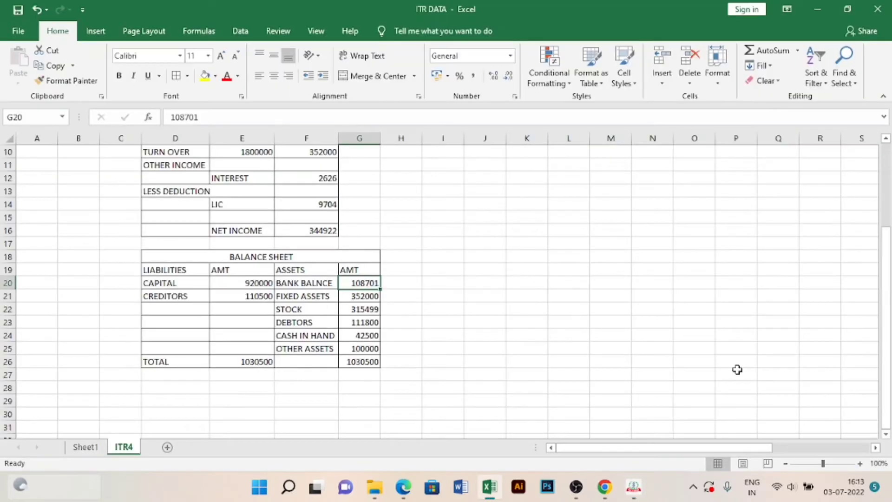
pyautogui.hotkey('alt', 'Tab')
pyautogui.write('701')
pyautogui.hotkey('alt', 'Tab')
pyautogui.hotkey('alt', 'Tab')
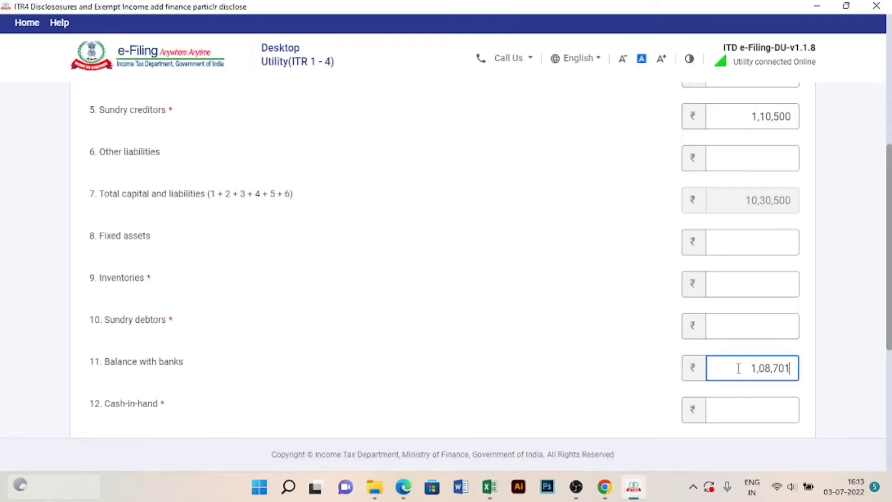
# Enter 3,52,000 as fixed assets and check it against the fixed assets row in the Excel balance sheet.
pyautogui.click(719, 245)
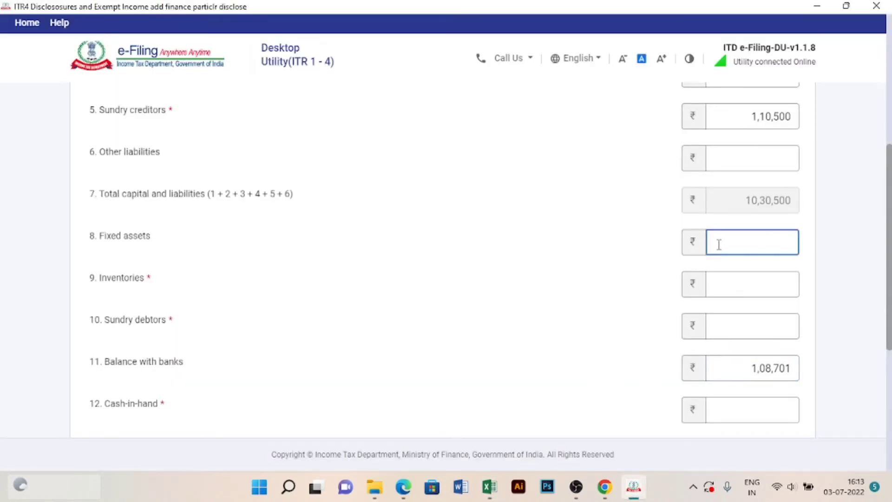
pyautogui.write('352000')
pyautogui.hotkey('alt', 'Tab')
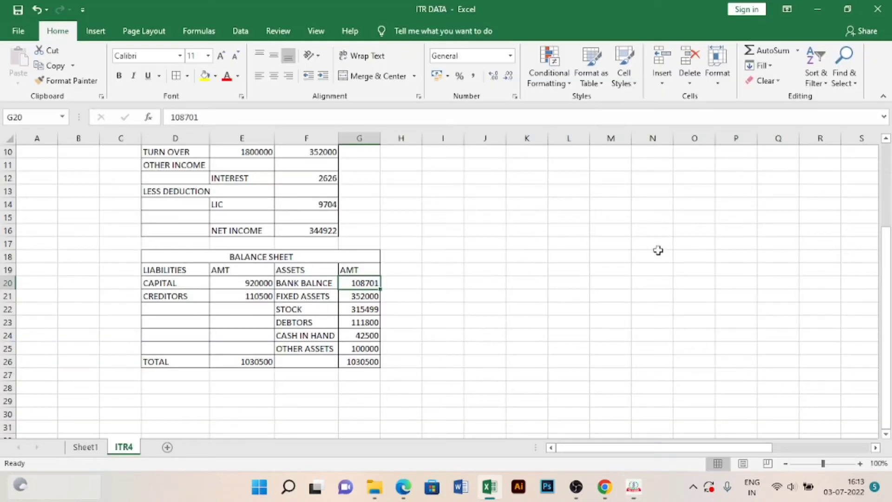
pyautogui.click(353, 300)
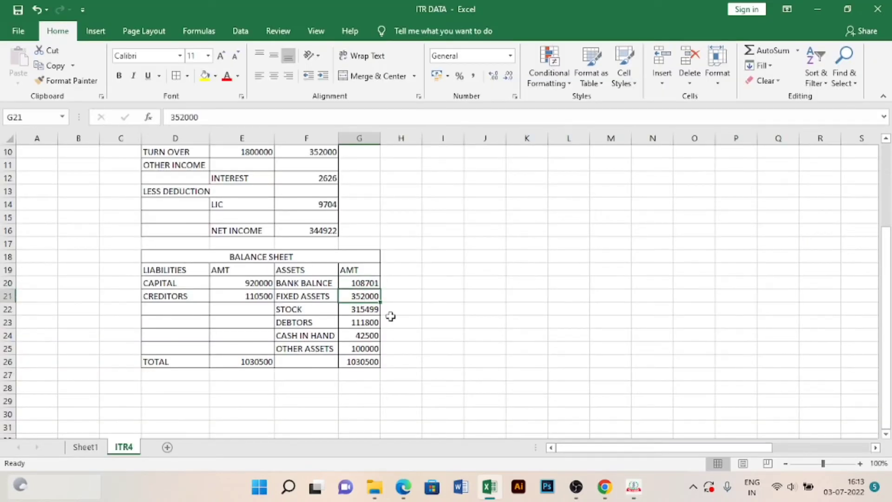
# Look up the stock value in the Excel balance sheet and enter 3,15,499 as inventories in the e-Filing utility.
pyautogui.press('Down')
pyautogui.hotkey('alt', 'Tab')
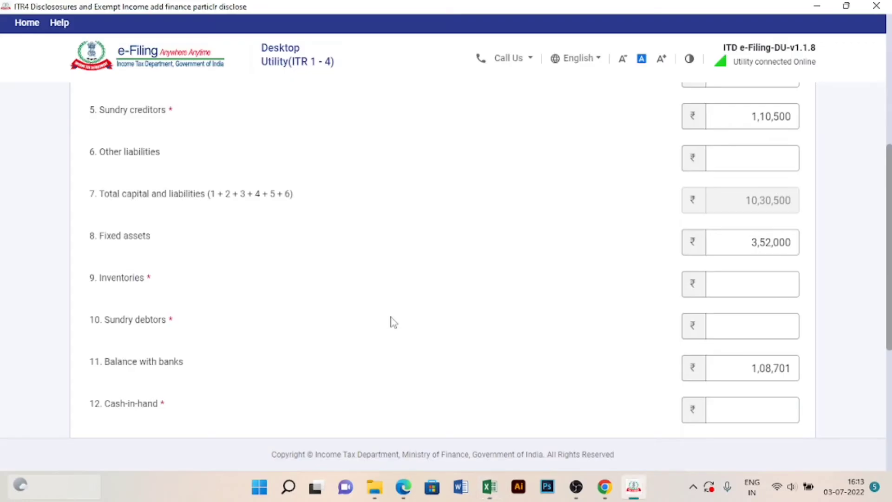
pyautogui.hotkey('alt', 'Tab')
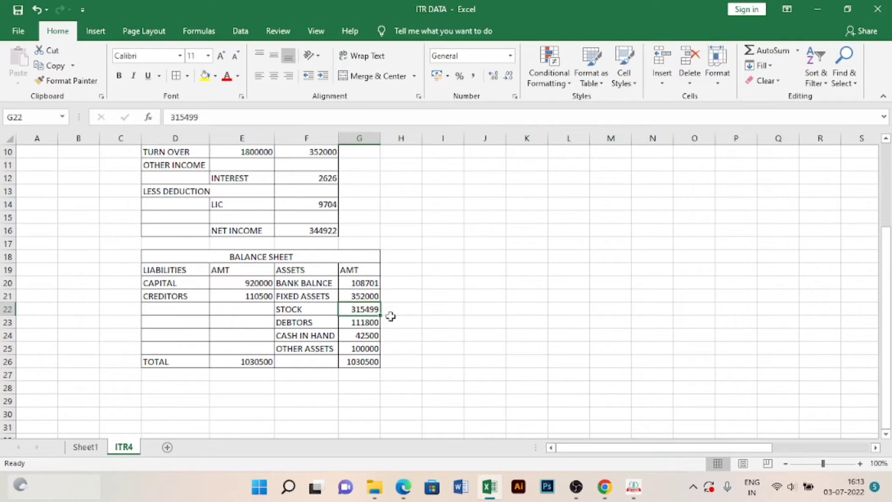
pyautogui.hotkey('alt', 'Tab')
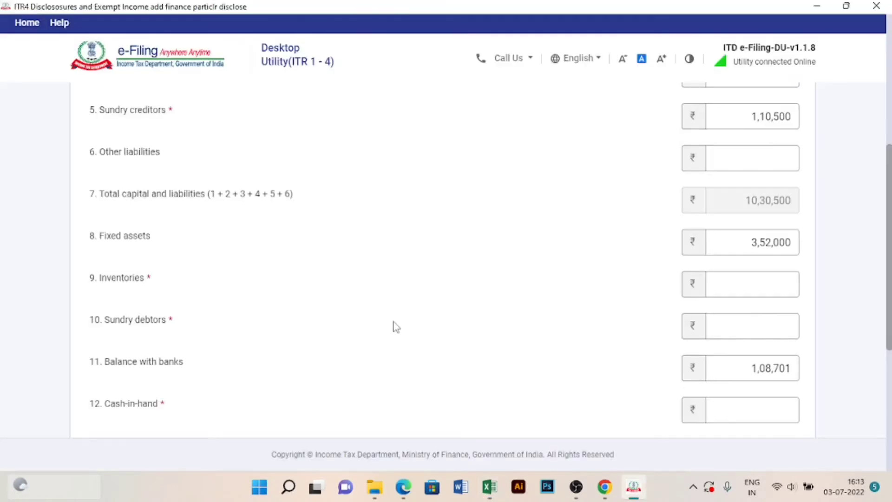
pyautogui.click(734, 291)
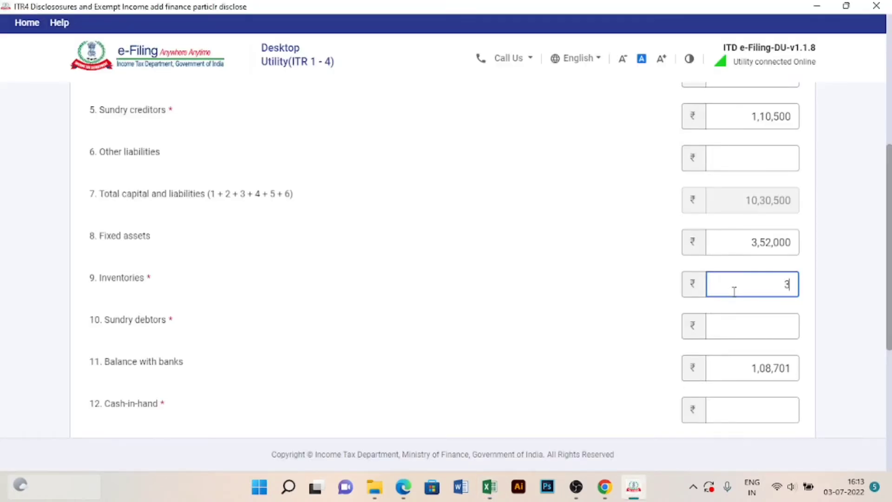
pyautogui.write('315')
pyautogui.hotkey('alt', 'Tab')
pyautogui.hotkey('alt', 'Tab')
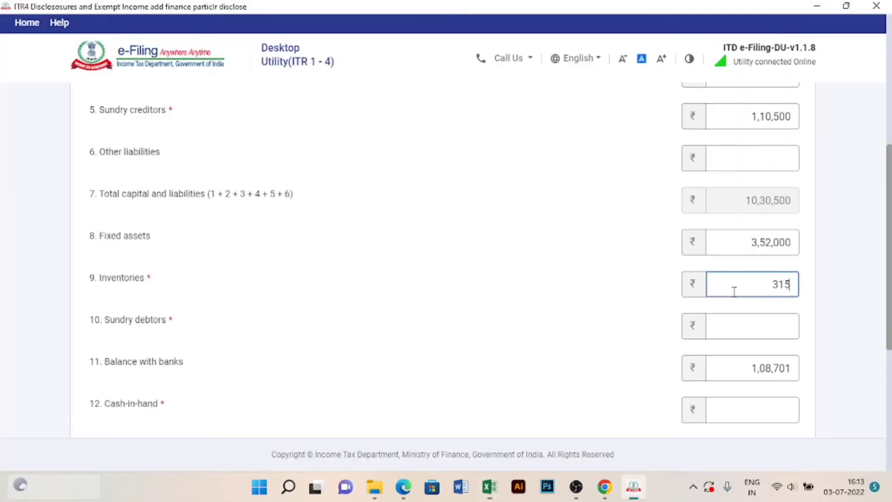
pyautogui.write('499')
pyautogui.hotkey('alt', 'Tab')
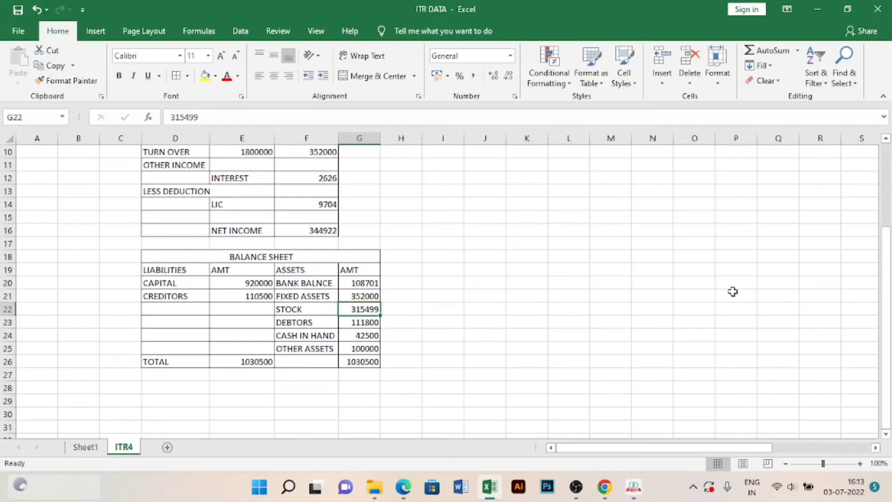
pyautogui.hotkey('alt', 'Tab')
# Enter 1,11,800 as sundry debtors in the financial particulars.
pyautogui.click(735, 330)
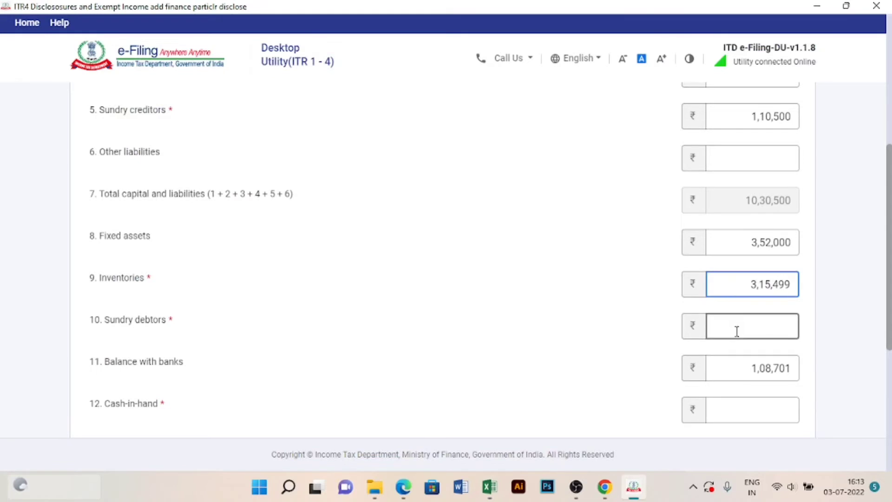
pyautogui.write('1118')
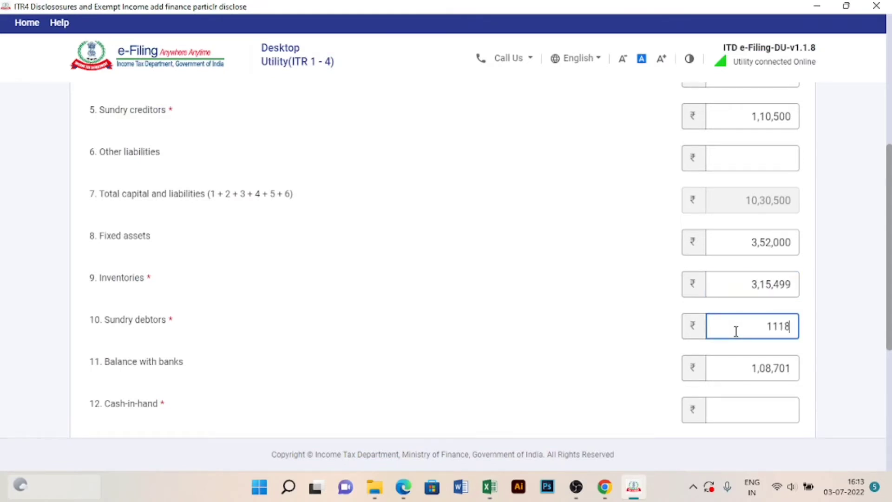
pyautogui.write('00')
pyautogui.click(675, 327)
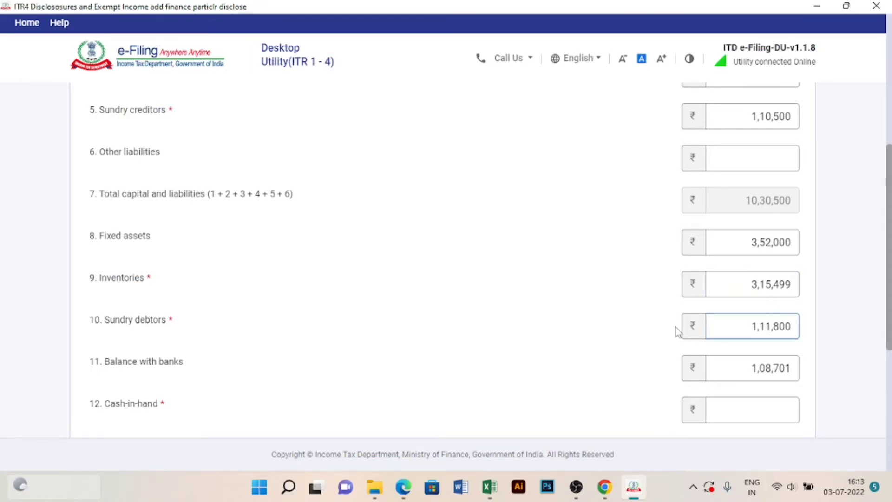
# Look up the cash in hand in the Excel balance sheet and enter 42,500 as cash-in-hand in the e-Filing utility.
pyautogui.hotkey('alt', 'Tab')
pyautogui.click(343, 335)
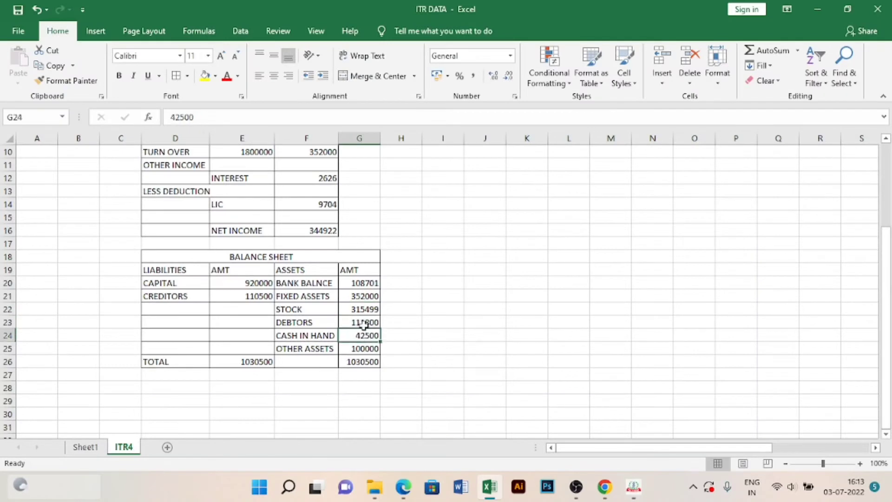
pyautogui.click(357, 325)
pyautogui.click(358, 347)
pyautogui.hotkey('alt', 'Tab')
pyautogui.scroll(-3, 631, 351)
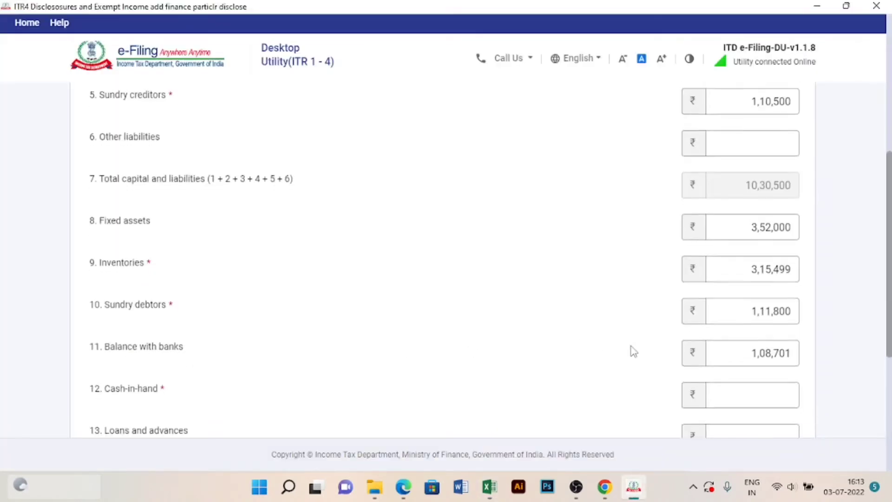
pyautogui.click(748, 342)
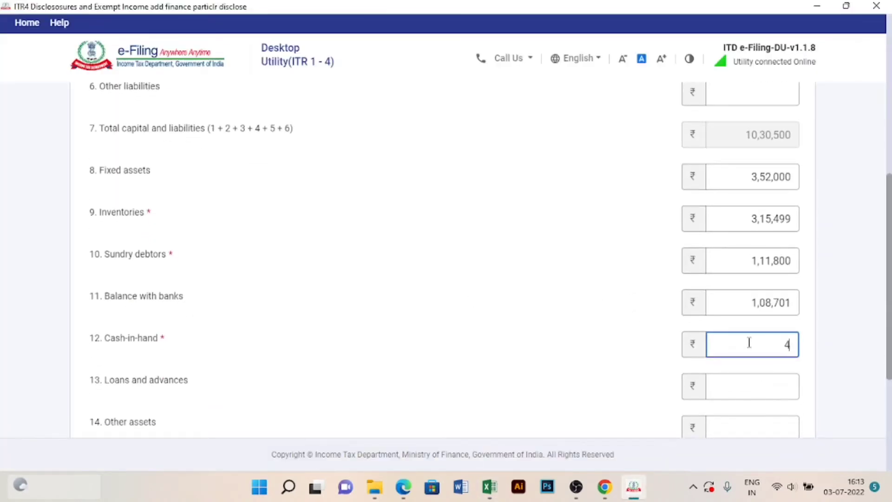
pyautogui.write('42500')
# Check the other assets figure in the Excel balance sheet and enter 1,00,000 as other assets in the e-Filing utility.
pyautogui.hotkey('alt', 'Tab')
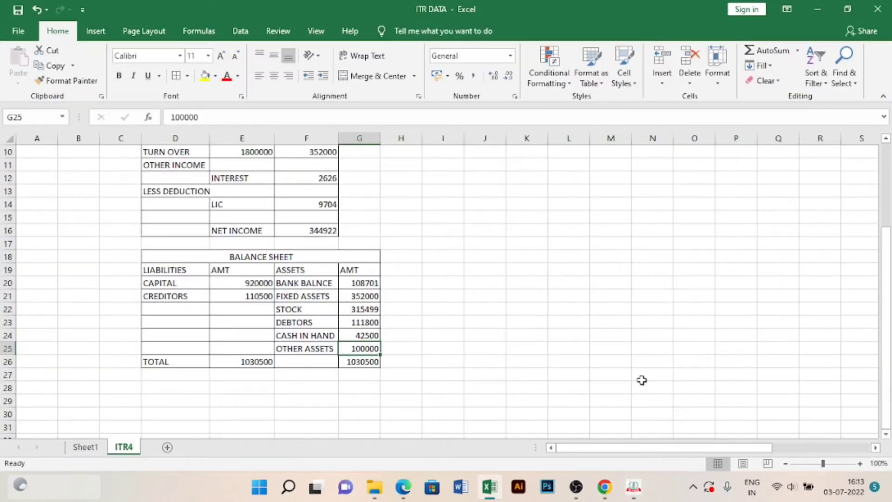
pyautogui.click(591, 374)
pyautogui.hotkey('alt', 'Tab')
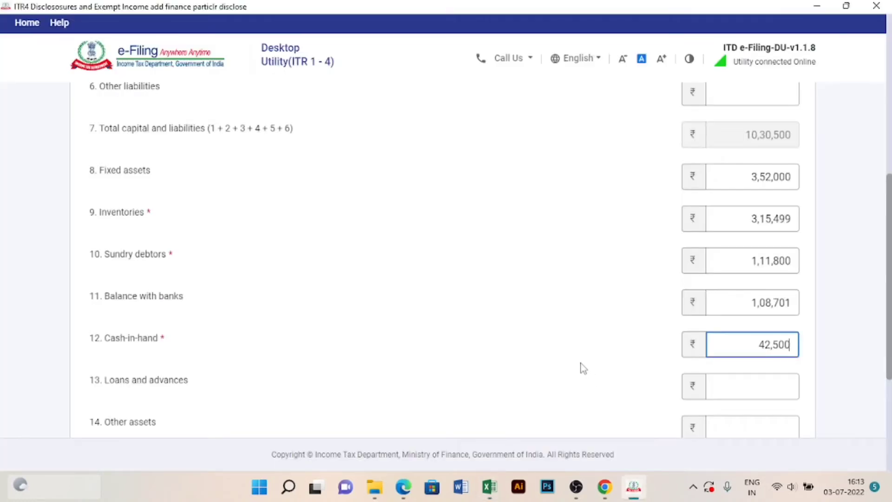
pyautogui.scroll(-5, 589, 367)
pyautogui.click(732, 232)
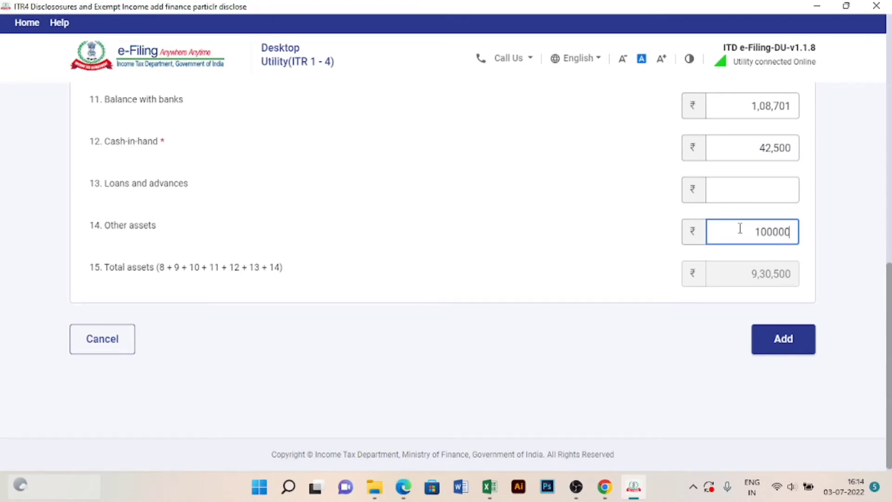
pyautogui.click(656, 228)
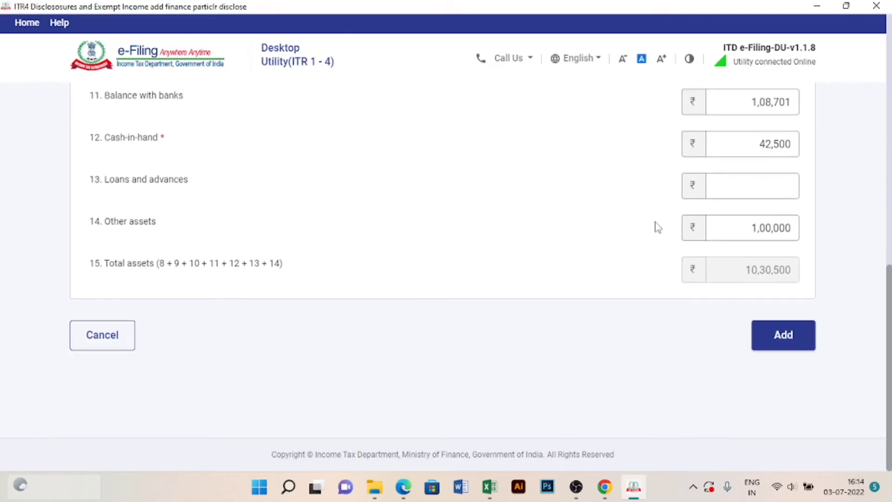
# Compare the total liabilities and total assets with the Excel balance sheet, and add the financial particulars to the return.
pyautogui.hotkey('alt', 'Tab')
pyautogui.hotkey('alt', 'Tab')
pyautogui.scroll(7, 441, 260)
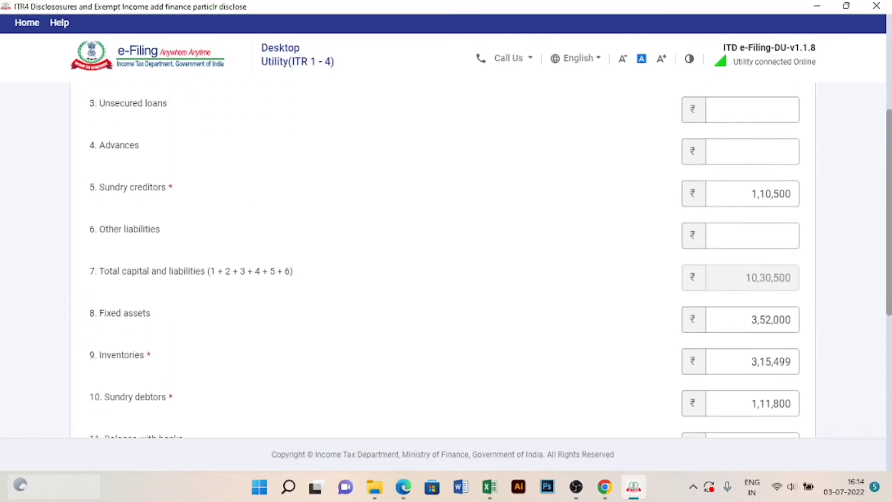
pyautogui.scroll(-7, 889, 275)
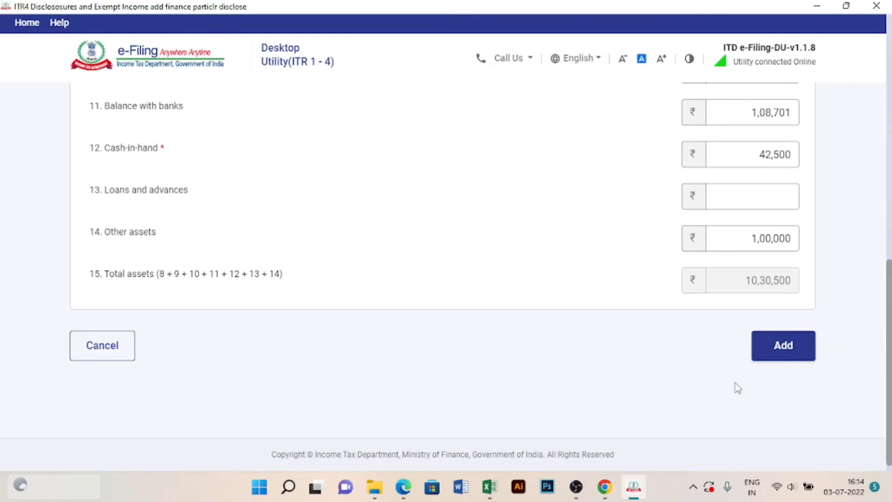
pyautogui.click(782, 344)
# Cross-check the saved financial particulars against the fixed assets, stock, debtors and other assets figures in the Excel balance sheet.
pyautogui.scroll(-2, 853, 233)
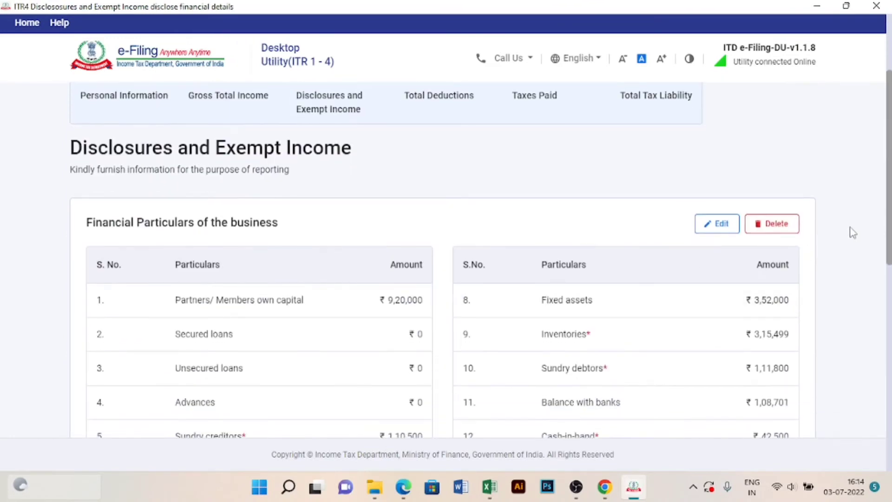
pyautogui.scroll(-5, 874, 236)
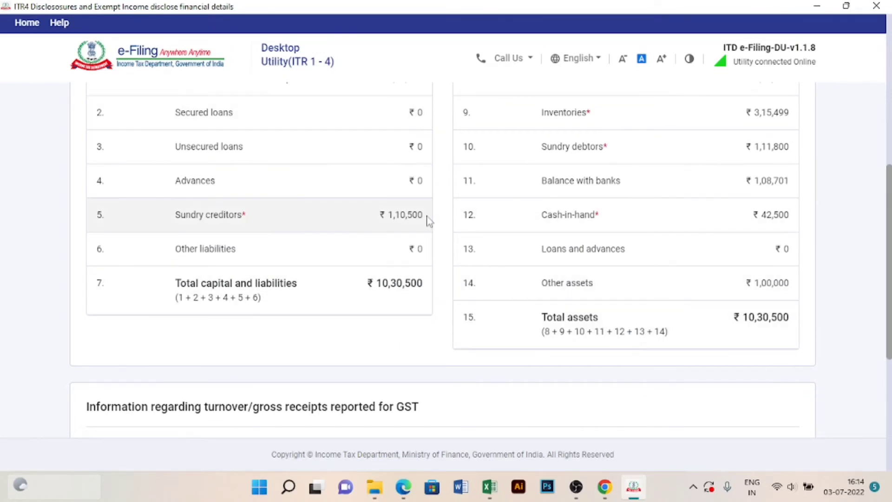
pyautogui.scroll(3, 428, 220)
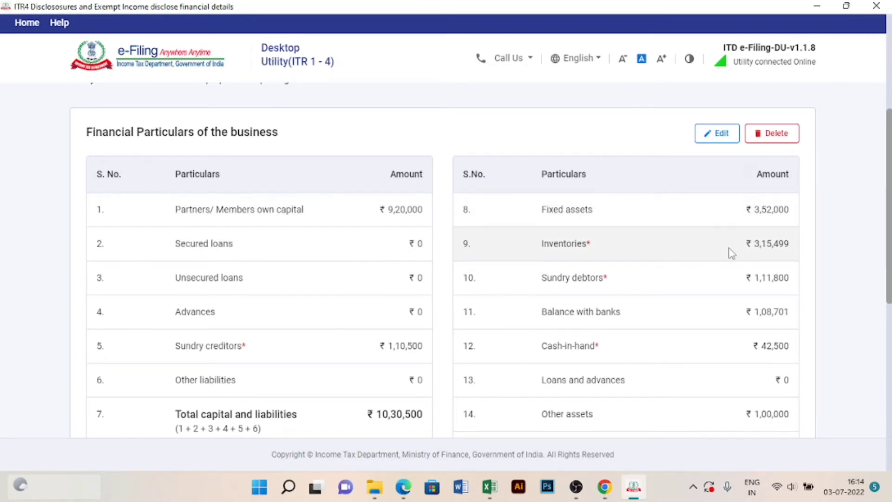
pyautogui.hotkey('alt', 'Tab')
pyautogui.click(358, 304)
pyautogui.hotkey('alt', 'Tab')
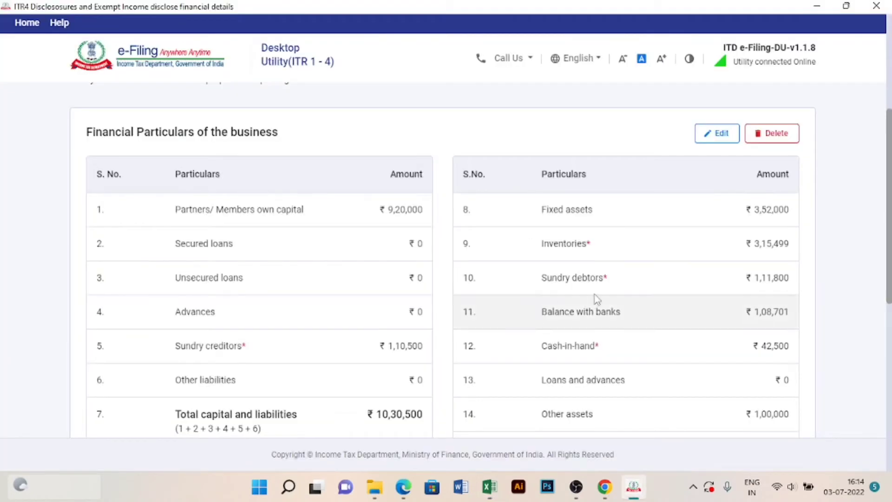
pyautogui.hotkey('alt', 'Tab')
pyautogui.click(359, 308)
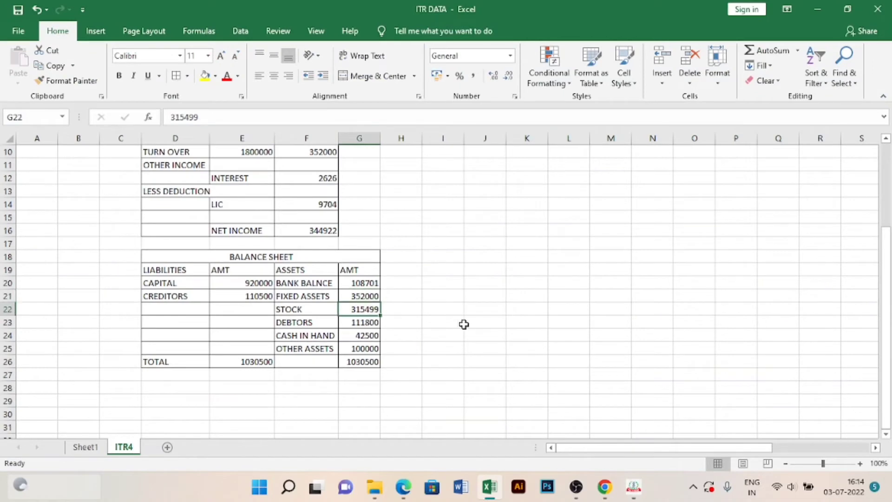
pyautogui.hotkey('alt', 'Tab')
pyautogui.hotkey('alt', 'Tab')
pyautogui.click(375, 320)
pyautogui.hotkey('alt', 'Tab')
pyautogui.scroll(-3, 736, 361)
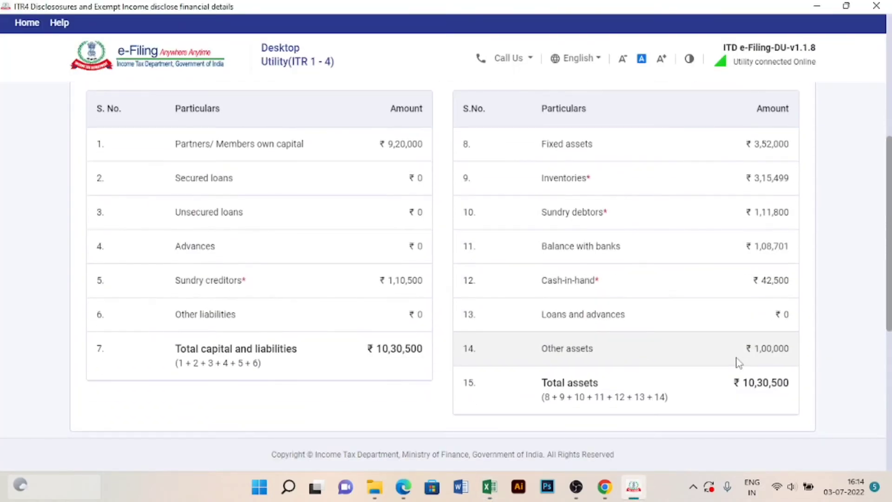
pyautogui.hotkey('alt', 'Tab')
pyautogui.click(367, 350)
pyautogui.hotkey('alt', 'Tab')
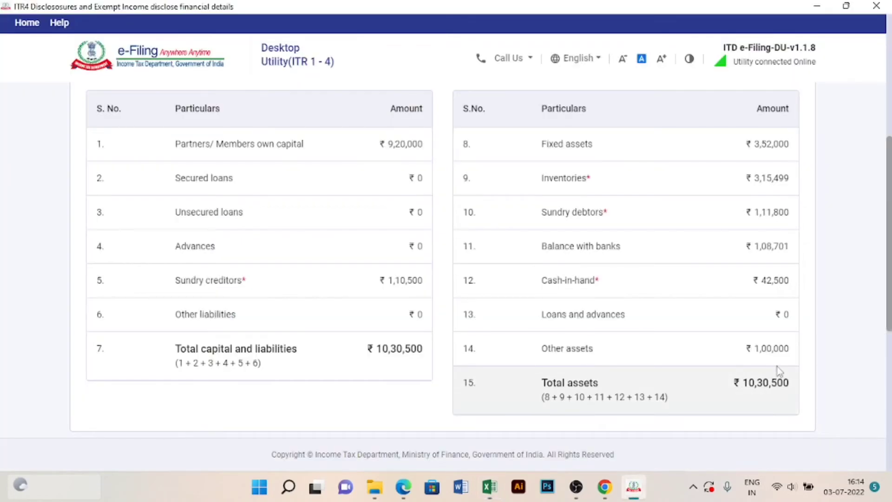
# Confirm the Disclosures and Exempt Income section and open the Total Deductions section of the return.
pyautogui.scroll(-7, 888, 311)
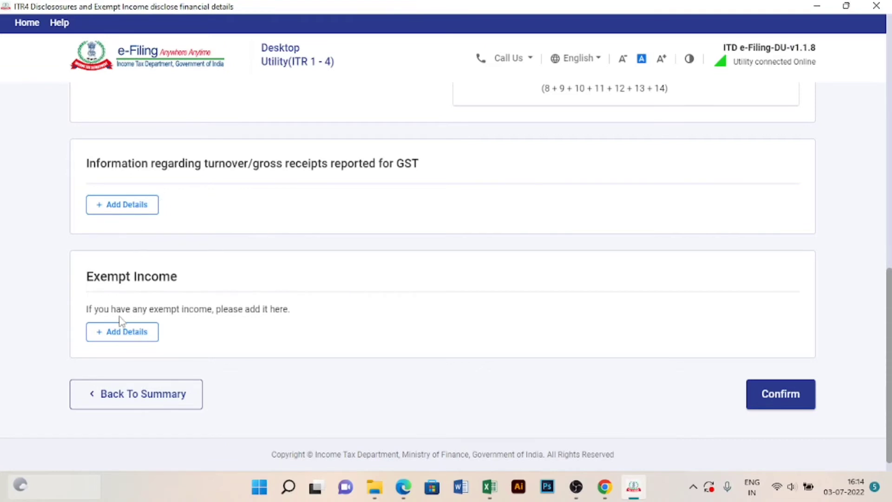
pyautogui.click(793, 402)
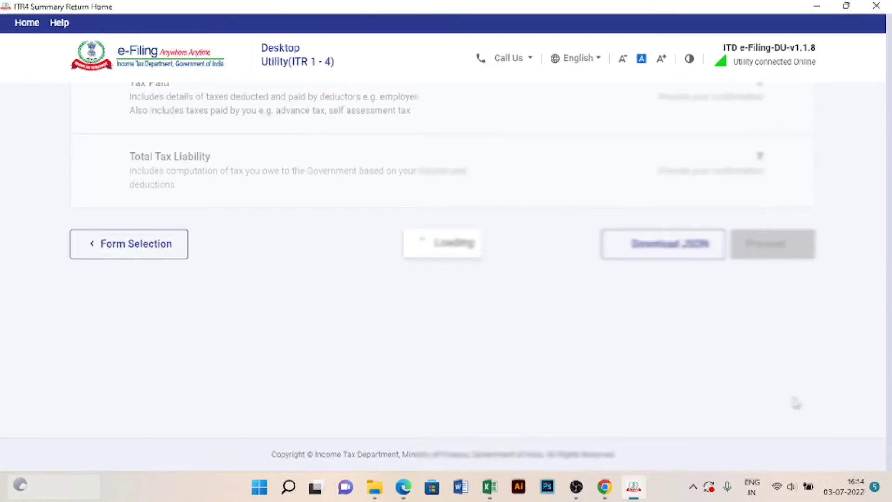
pyautogui.scroll(-4, 446, 260)
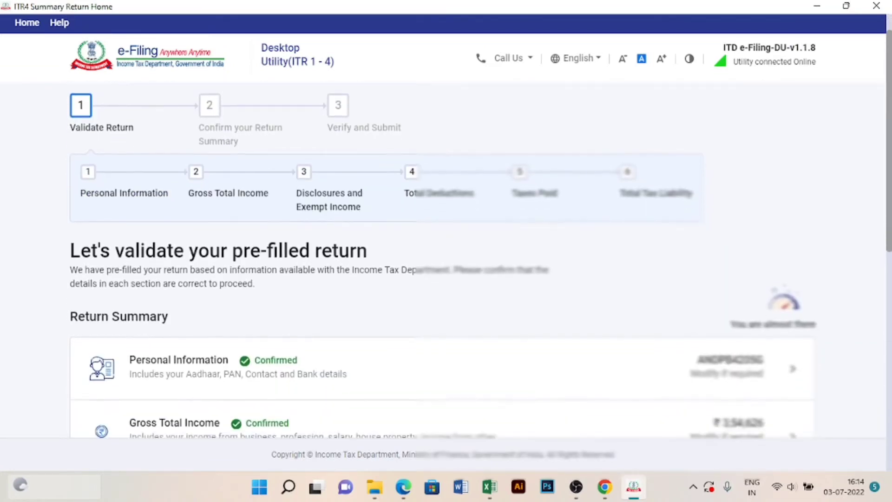
pyautogui.scroll(-3, 445, 260)
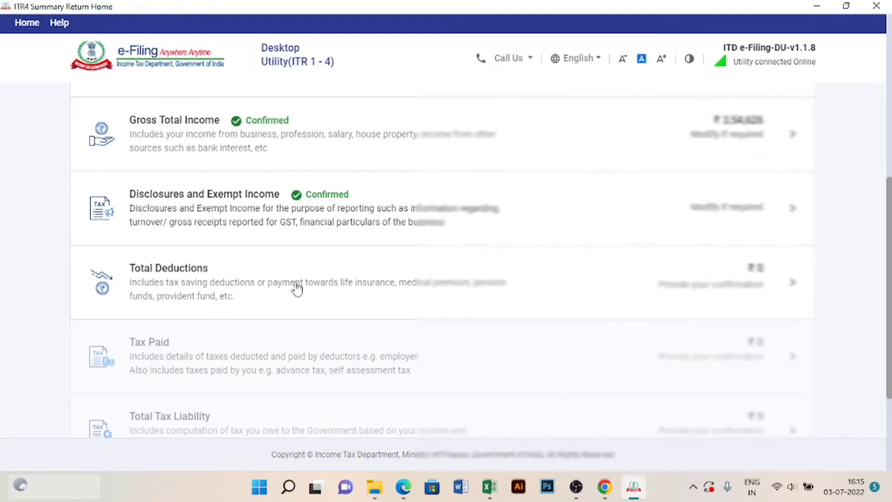
pyautogui.click(769, 277)
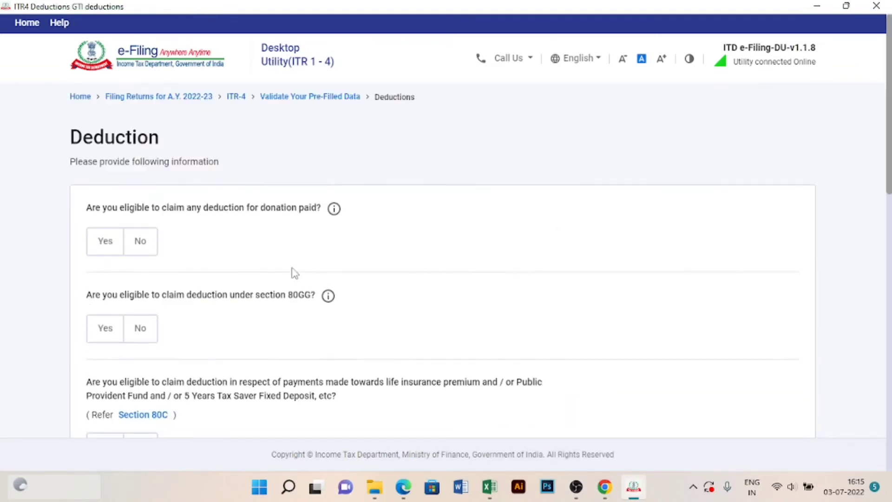
# Review the deduction questions and check the LIC deduction row in the Excel computation.
pyautogui.scroll(-3, 515, 300)
pyautogui.moveTo(489, 486)
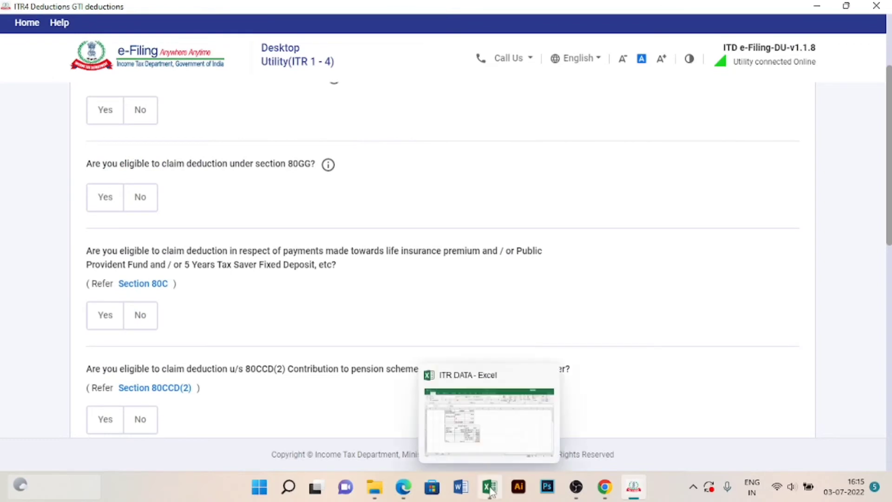
pyautogui.click(513, 432)
pyautogui.click(358, 207)
pyautogui.moveTo(241, 204); pyautogui.dragTo(307, 205)
pyautogui.click(400, 204)
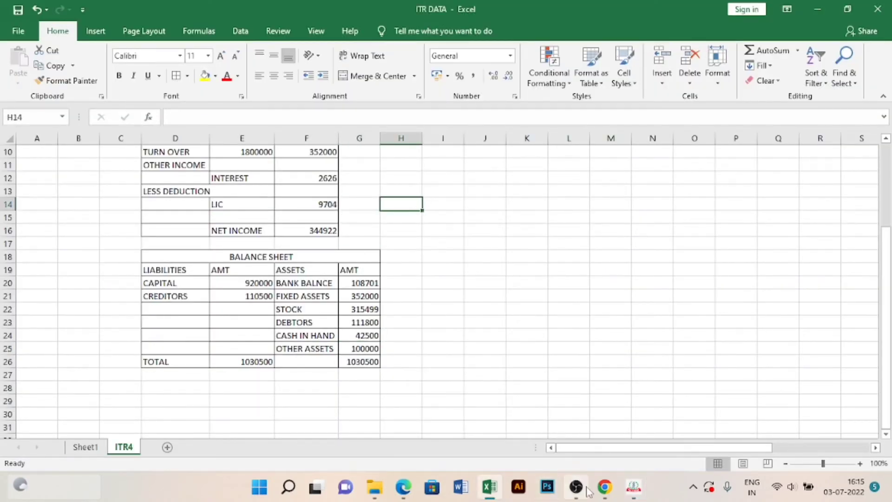
# Back in the e-Filing utility, answer No to the deductions for donation paid and under section 80GG.
pyautogui.click(634, 486)
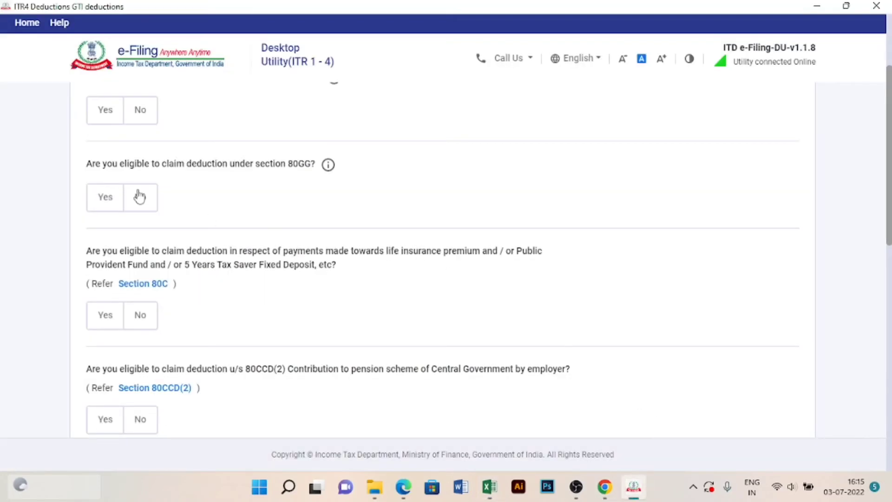
pyautogui.scroll(3, 139, 195)
pyautogui.click(140, 243)
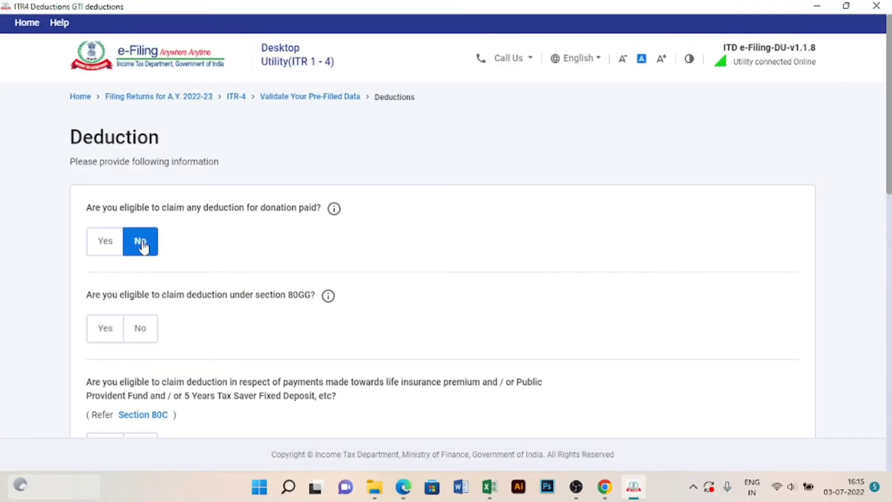
pyautogui.click(140, 331)
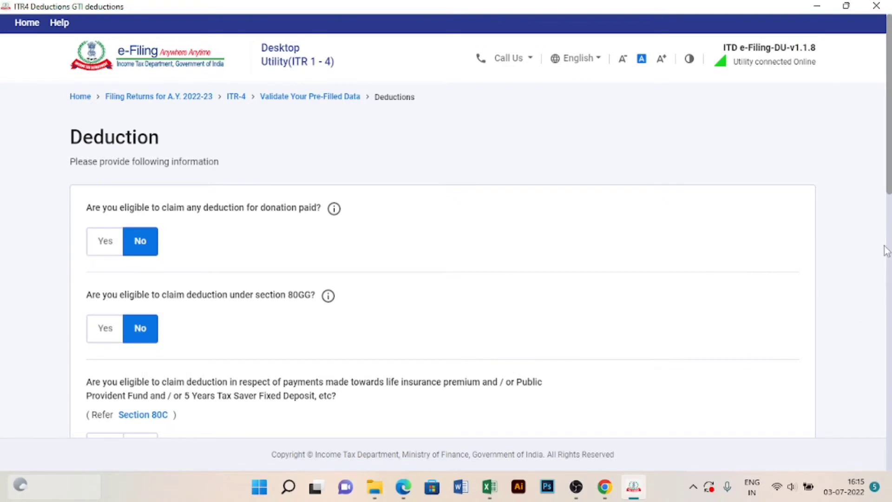
# Answer Yes to the Section 80C deduction and enter 9,704 as the claimed amount, taken from the LIC row in Excel.
pyautogui.scroll(-3, 446, 260)
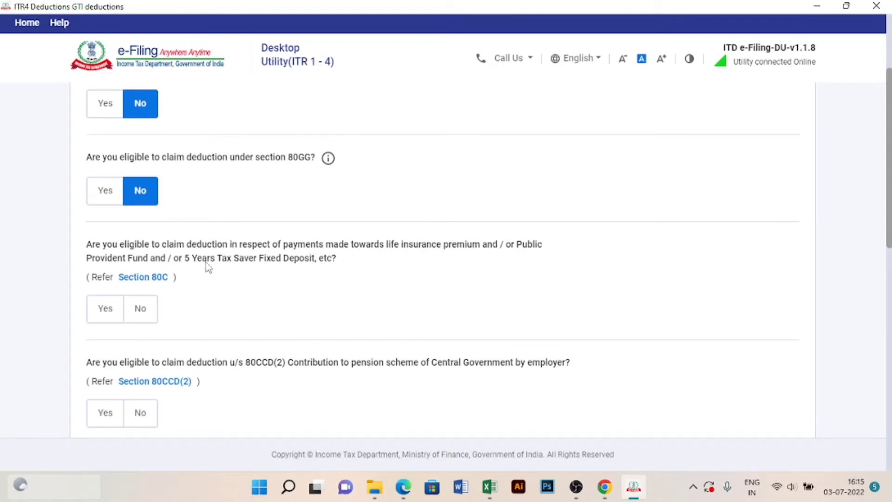
pyautogui.click(100, 311)
pyautogui.click(146, 372)
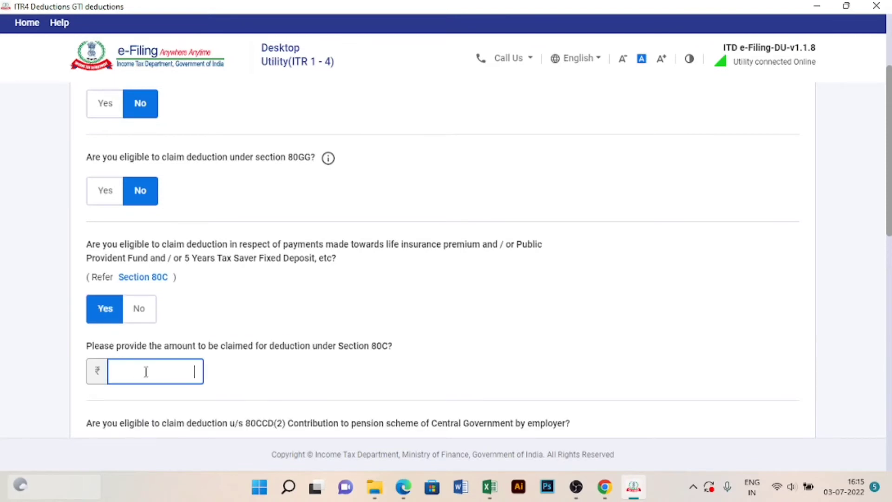
pyautogui.hotkey('alt', 'Tab')
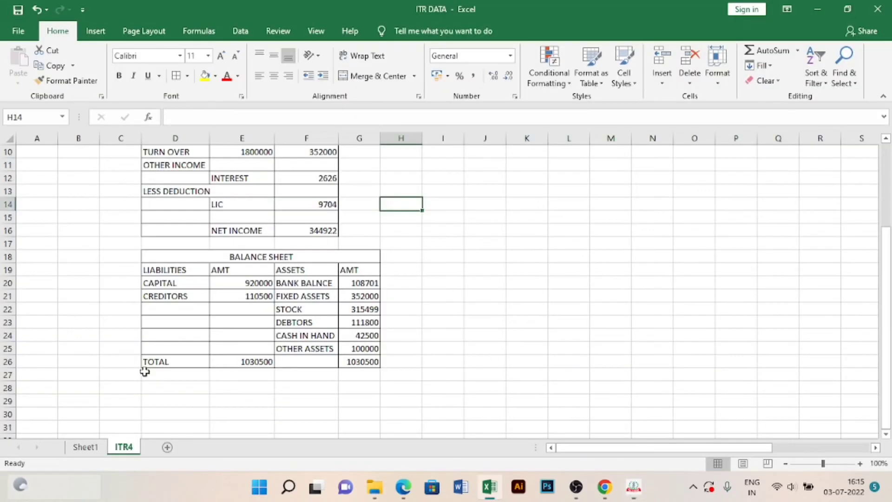
pyautogui.click(333, 205)
pyautogui.hotkey('alt', 'Tab')
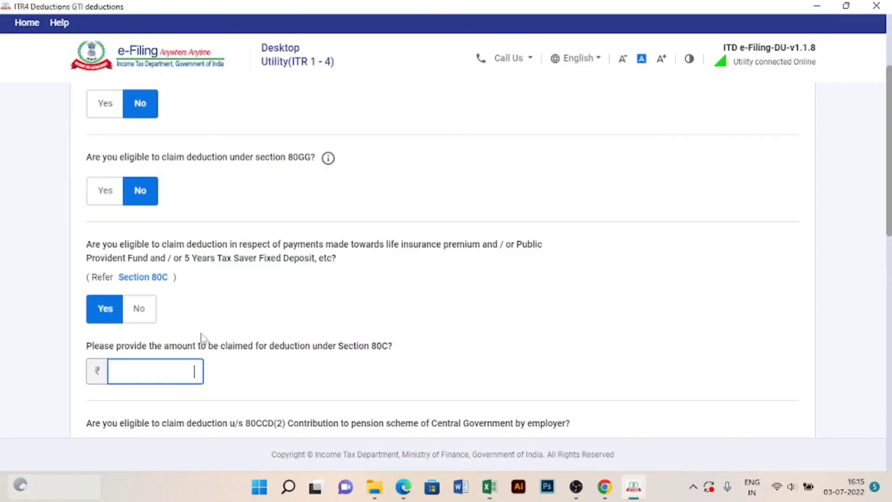
pyautogui.write('9704')
pyautogui.hotkey('alt', 'Tab')
pyautogui.hotkey('alt', 'Tab')
pyautogui.click(358, 297)
# Answer No to the deductions under Section 80CCD(2) for employer pension contribution and Section 80D for medical insurance.
pyautogui.scroll(-3, 360, 299)
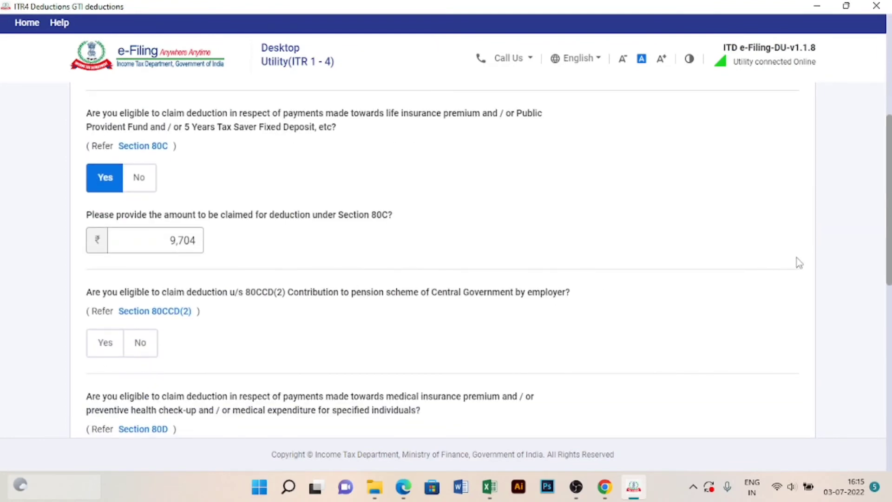
pyautogui.scroll(3, 428, 305)
pyautogui.scroll(3, 228, 328)
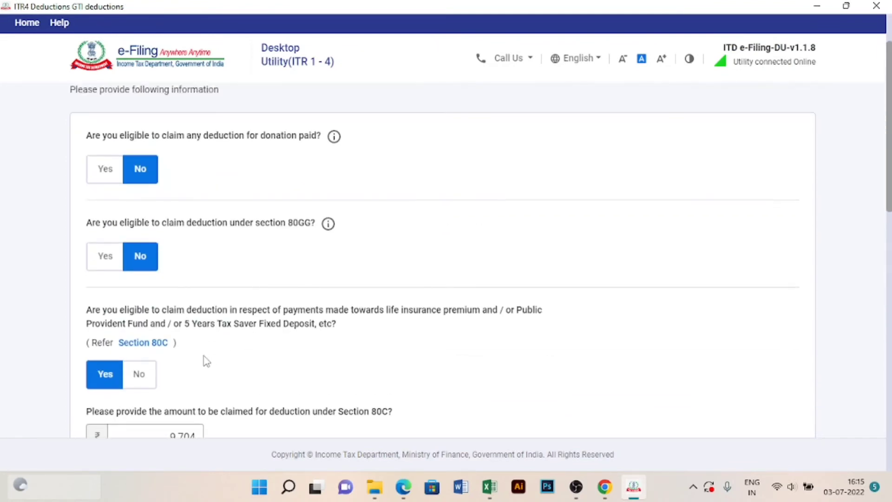
pyautogui.scroll(-7, 842, 258)
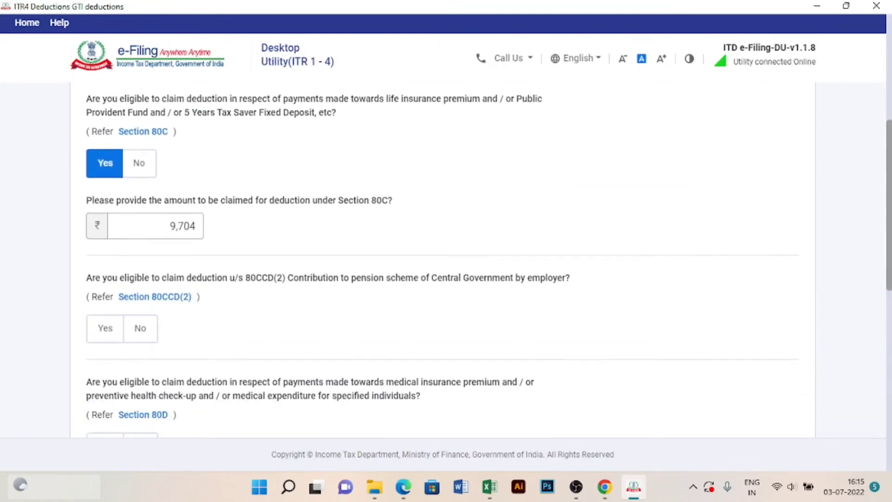
pyautogui.click(142, 217)
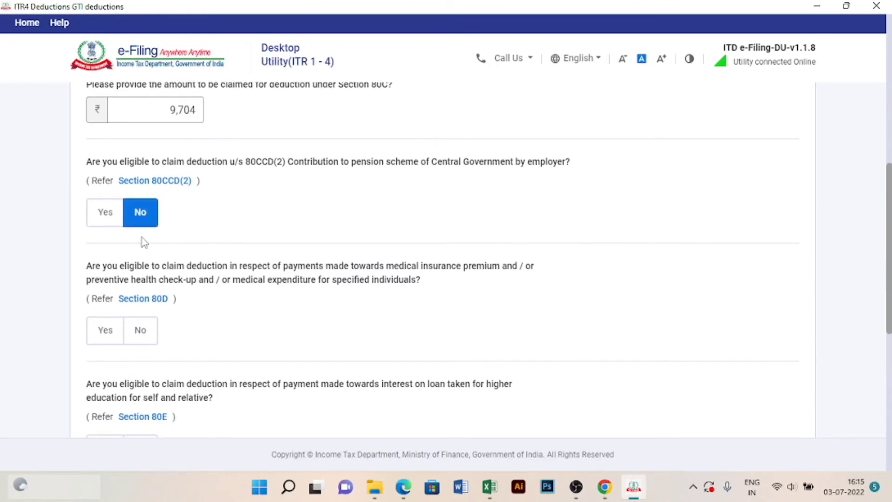
pyautogui.click(142, 331)
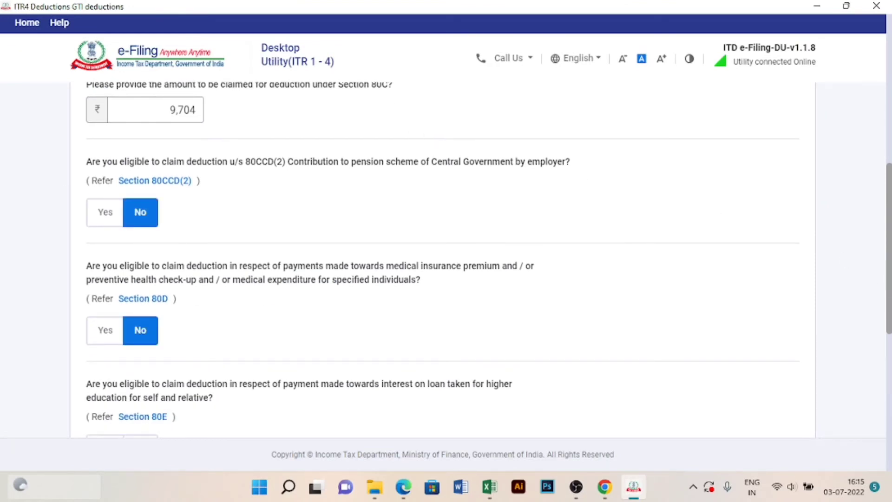
# Answer No to the deductions under Sections 80E and 80TTA and to any other deduction, and continue to the deductions summary.
pyautogui.scroll(-6, 221, 179)
pyautogui.click(147, 192)
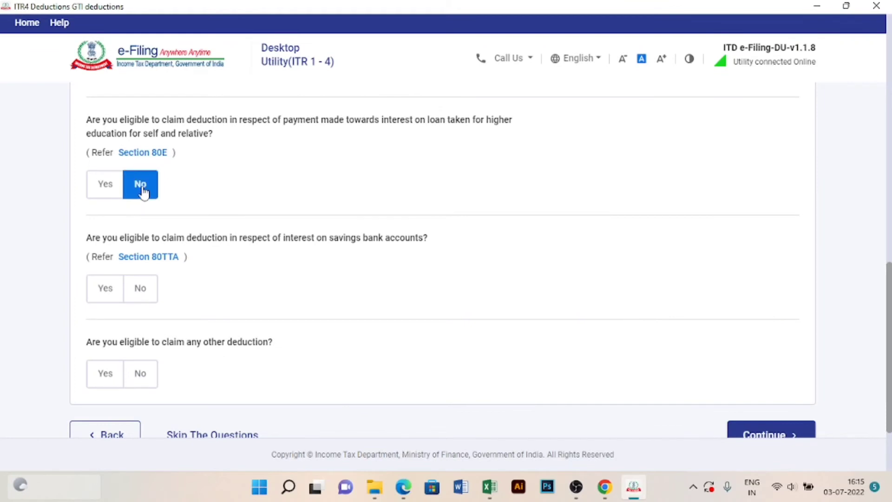
pyautogui.click(140, 286)
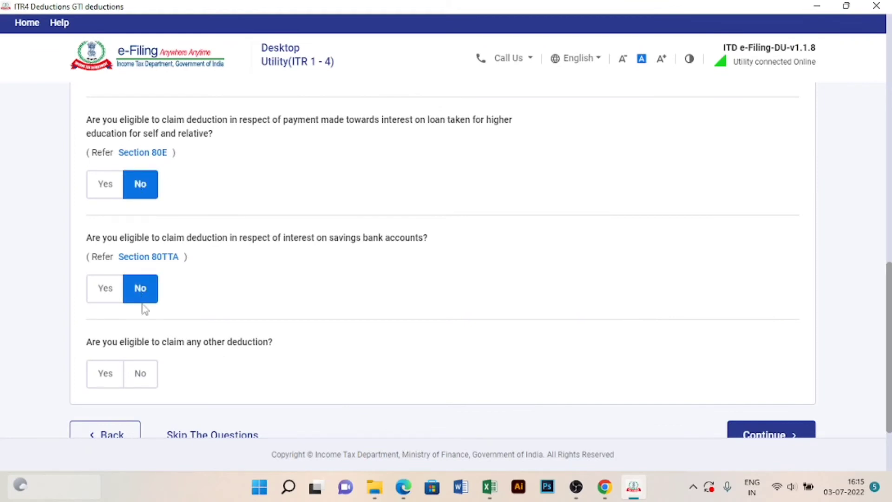
pyautogui.click(138, 372)
pyautogui.scroll(-2, 653, 349)
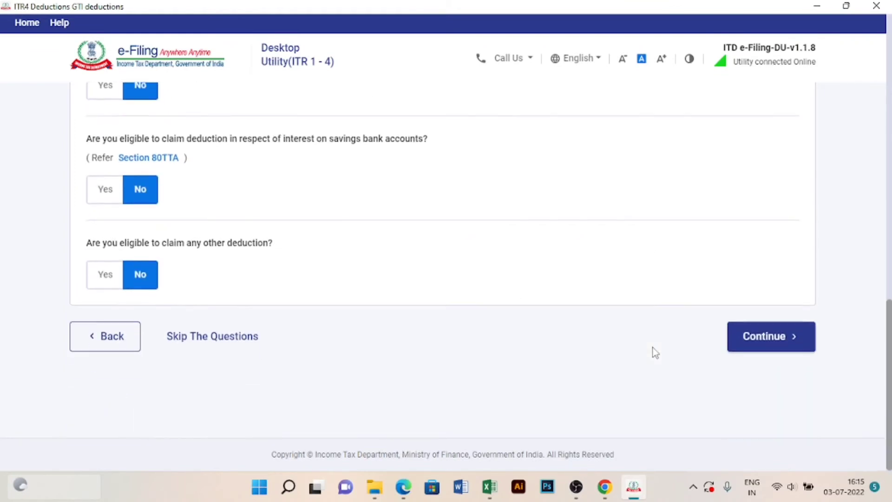
pyautogui.click(758, 350)
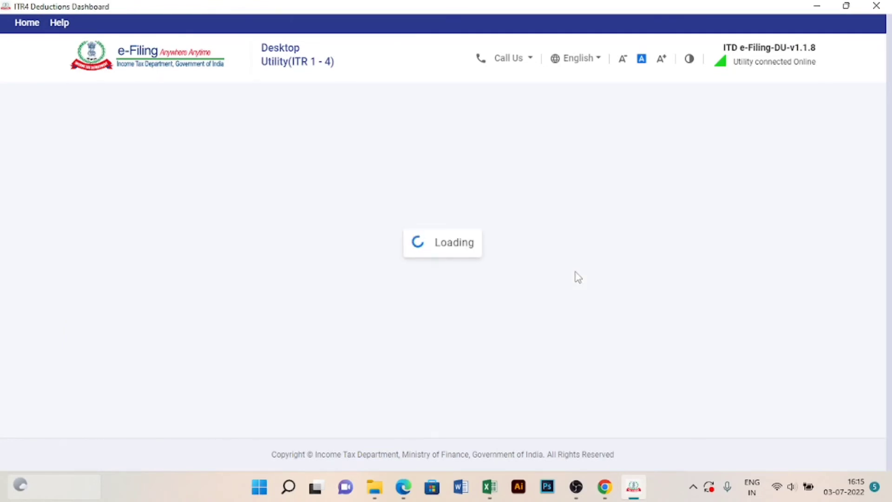
# Check the 80C and 80D entries and the total on the deductions summary, and confirm the deductions.
pyautogui.scroll(-5, 578, 278)
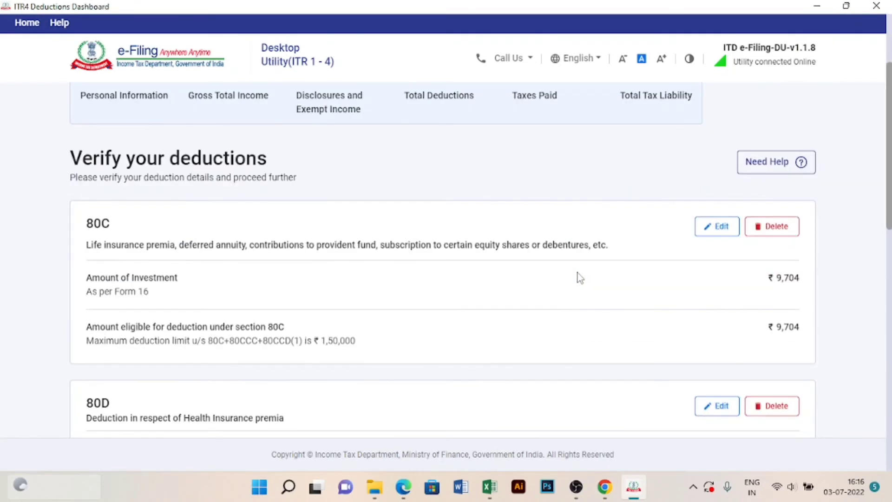
pyautogui.scroll(-10, 480, 260)
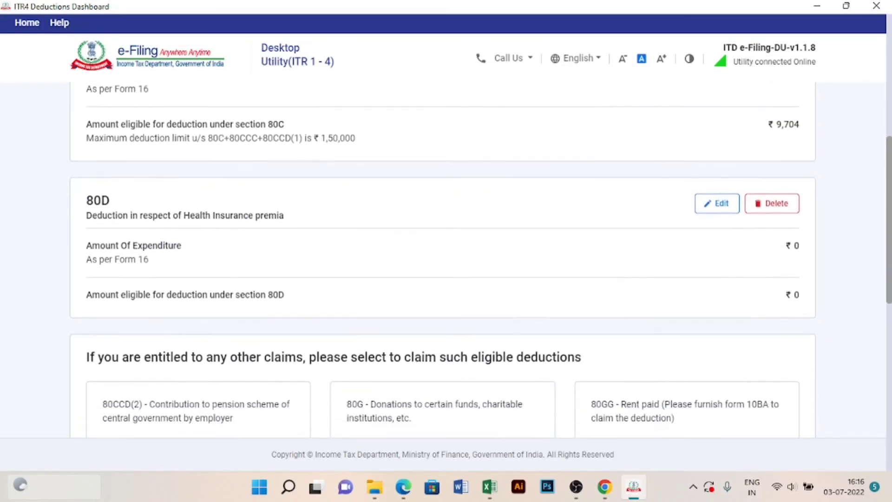
pyautogui.scroll(-2, 480, 260)
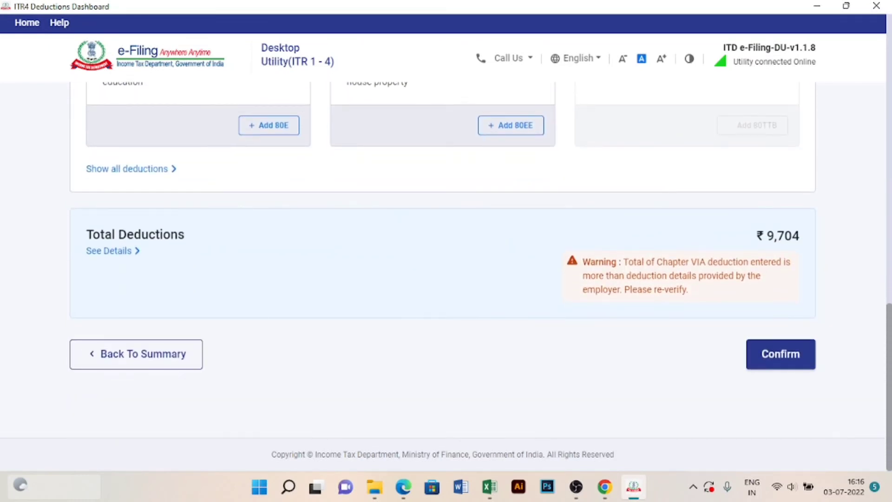
pyautogui.click(795, 364)
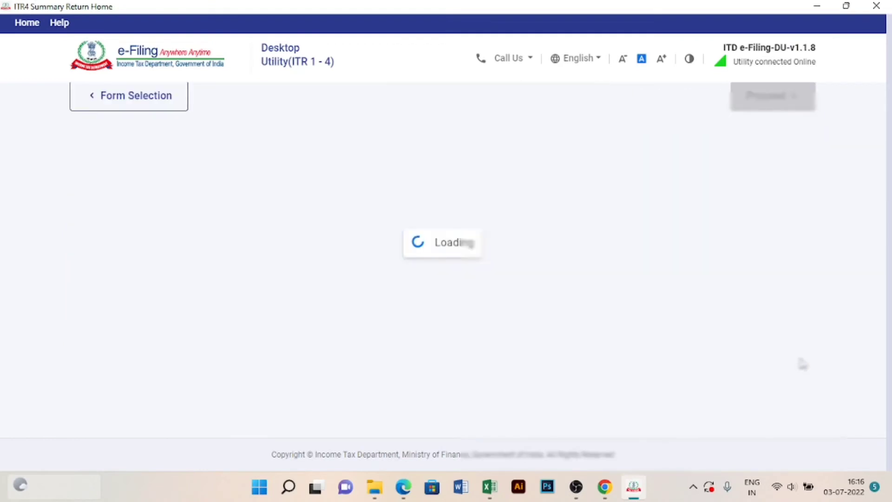
# Open the Tax Paid section of the return summary, check the TDS, TCS and advance tax entries, and confirm them.
pyautogui.scroll(-2, 802, 322)
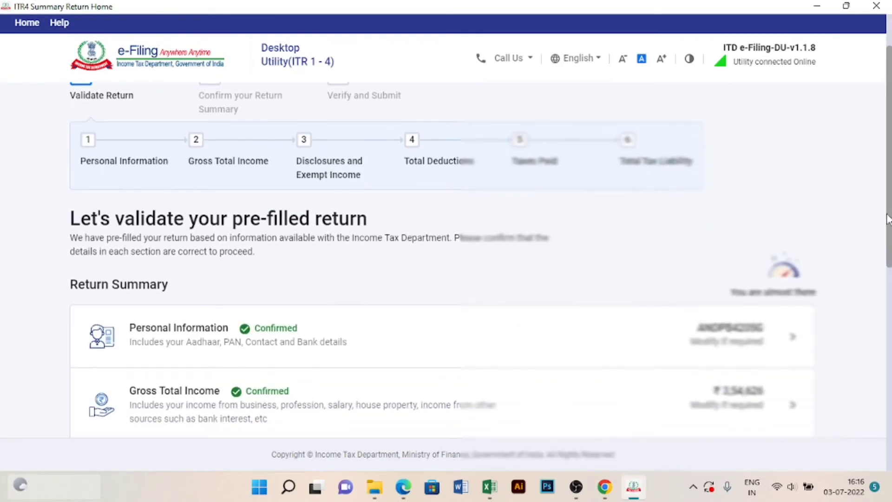
pyautogui.scroll(-4, 481, 260)
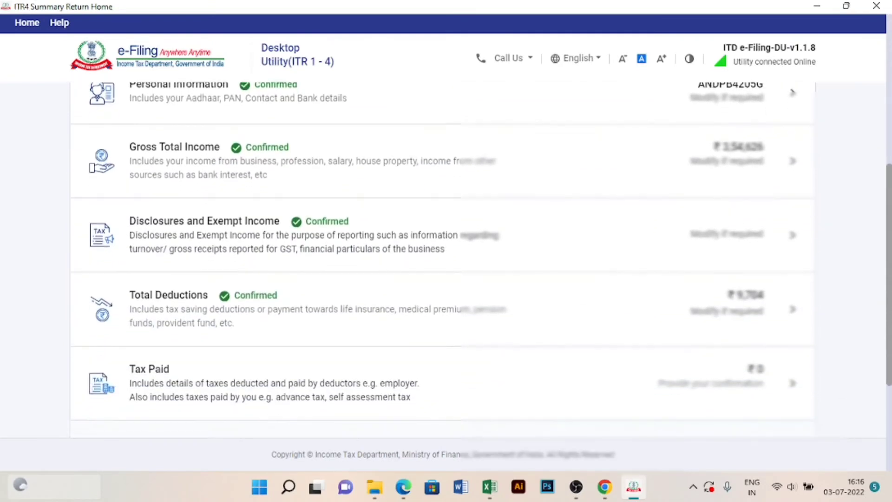
pyautogui.scroll(-3, 481, 260)
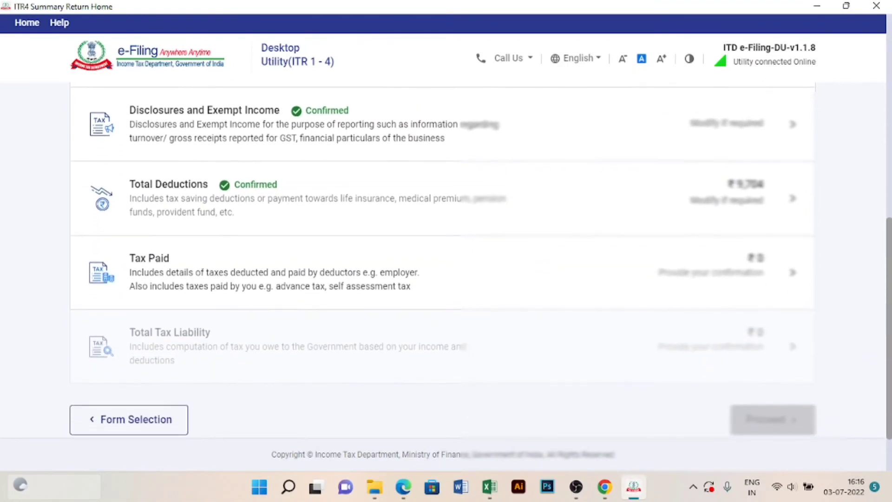
pyautogui.scroll(-1, 480, 260)
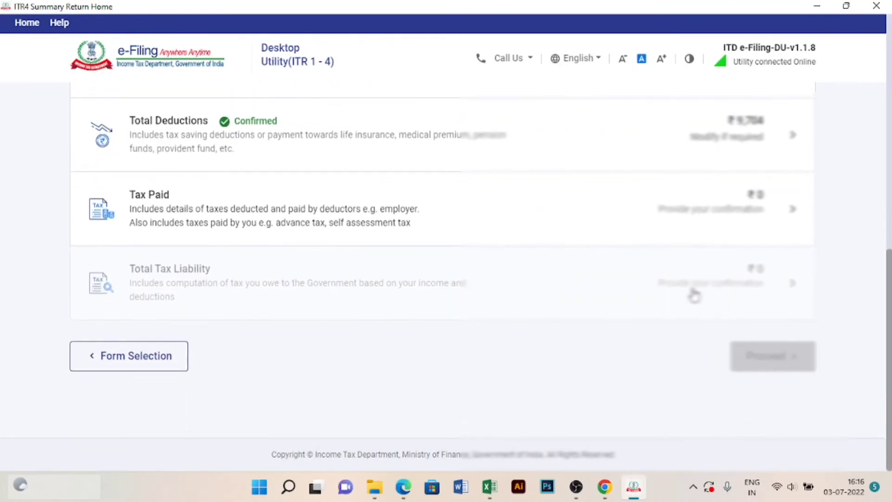
pyautogui.click(787, 203)
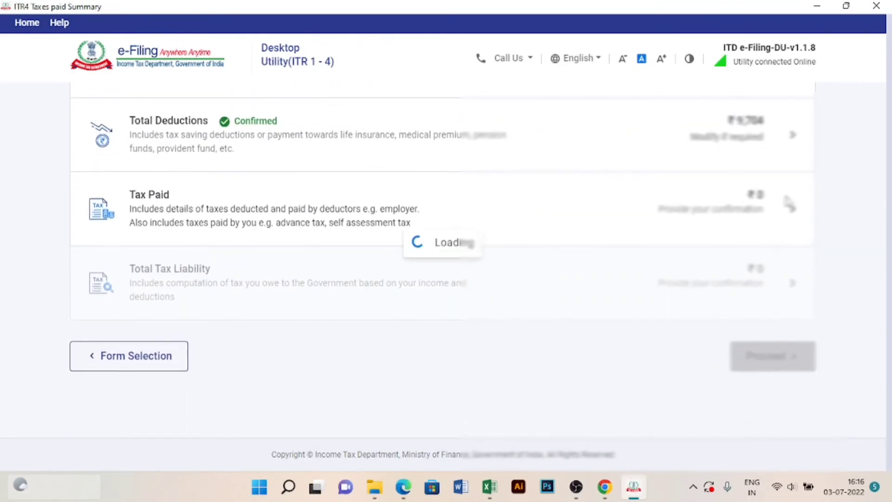
pyautogui.scroll(-5, 888, 218)
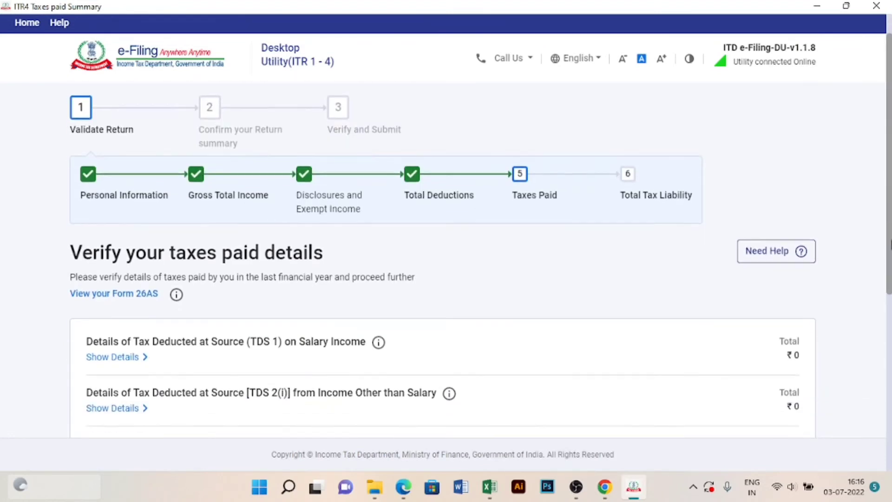
pyautogui.scroll(-2, 441, 270)
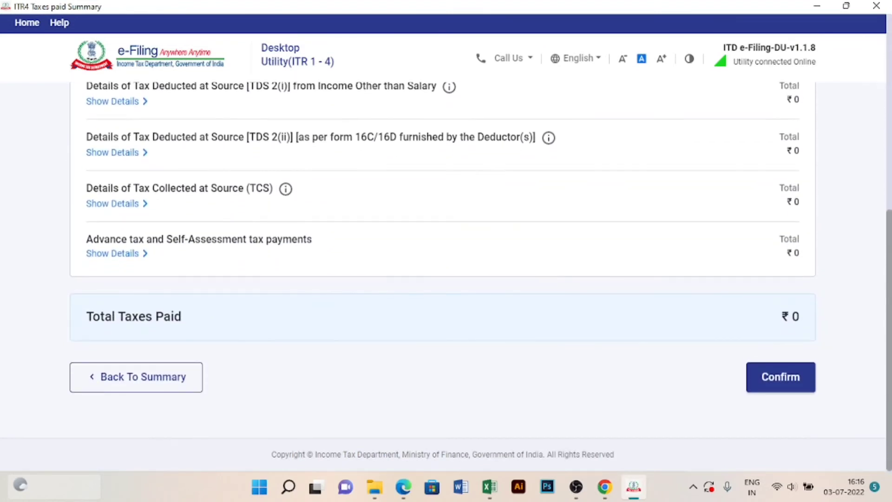
pyautogui.click(782, 379)
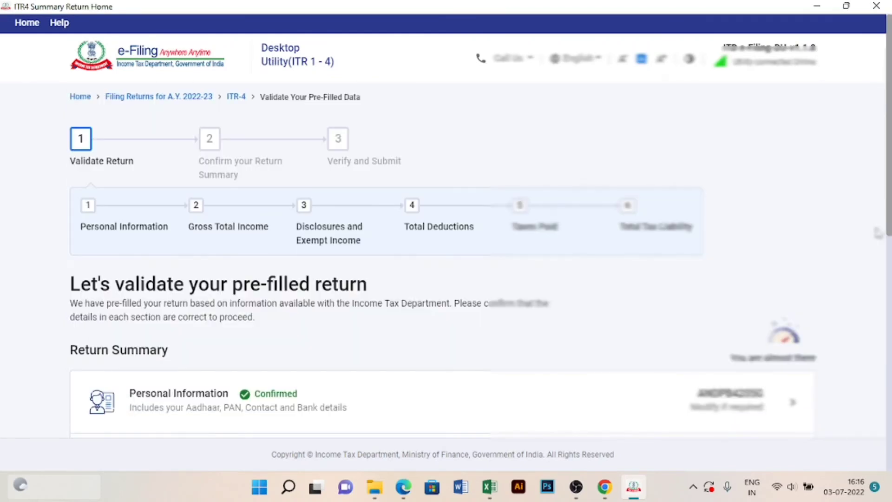
# Open the Total Tax Liability section of the return summary at its Computation of Income.
pyautogui.scroll(-1, 878, 232)
pyautogui.scroll(-2, 878, 232)
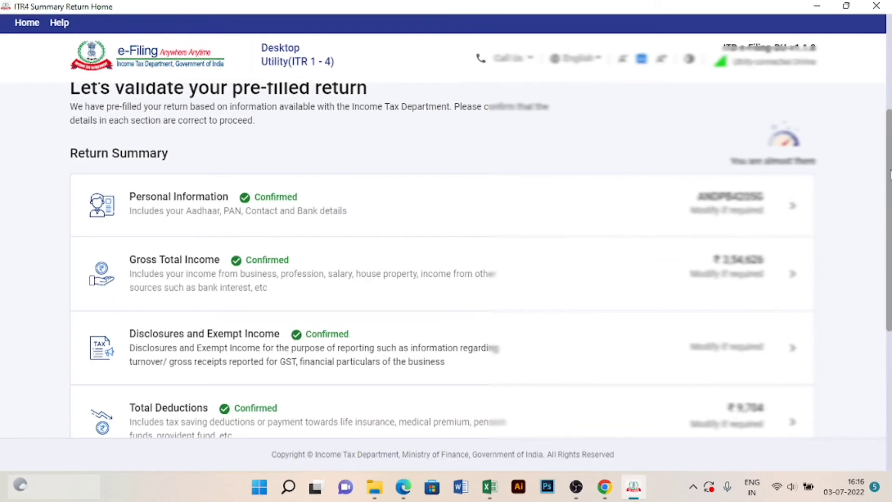
pyautogui.scroll(-4, 889, 173)
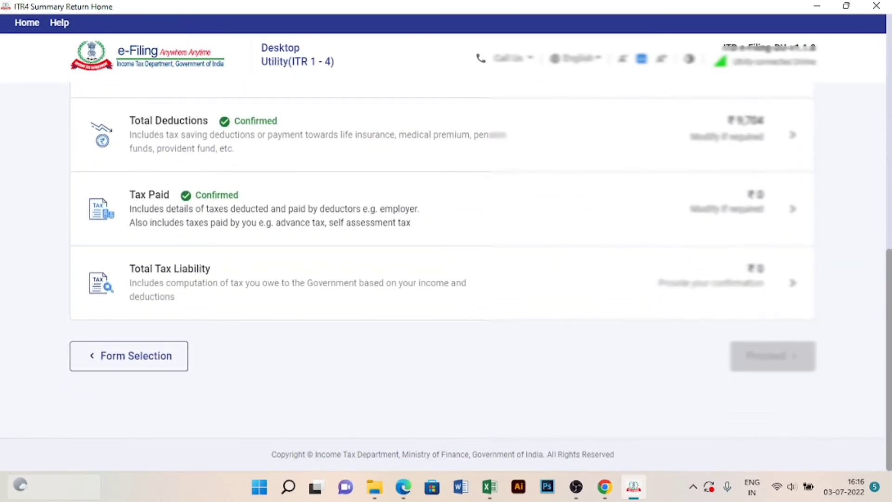
pyautogui.click(738, 275)
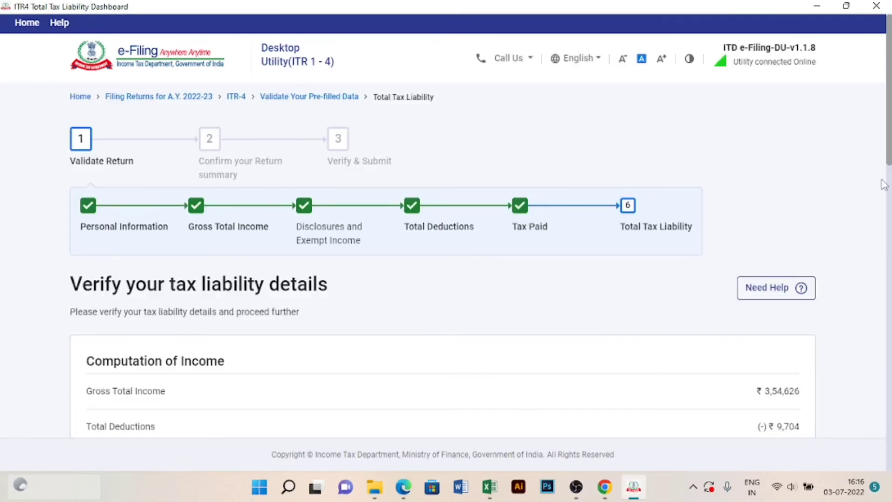
pyautogui.scroll(-3, 888, 185)
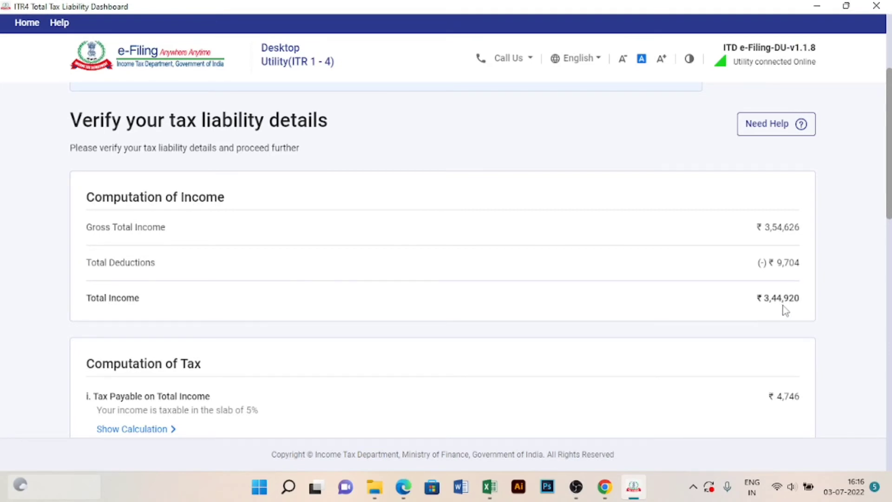
# Compare the utility's total income with the NET INCOME cell on the ITR4 sheet in Excel, and return to the utility.
pyautogui.hotkey('alt', 'Tab')
pyautogui.press('Down')
pyautogui.press('Down')
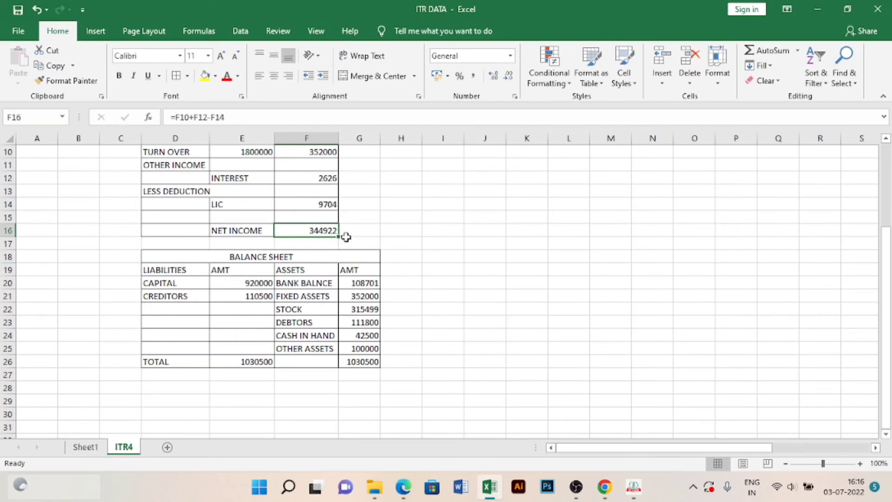
pyautogui.hotkey('alt', 'Tab')
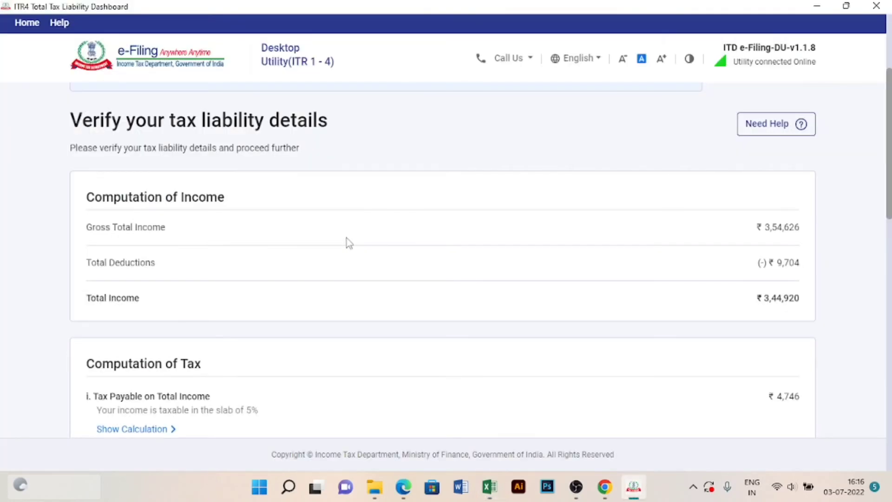
pyautogui.hotkey('alt', 'Tab')
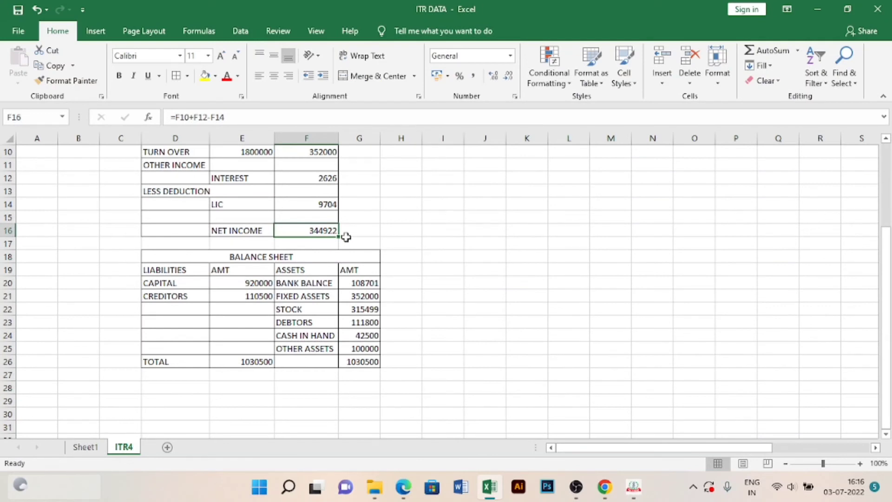
pyautogui.hotkey('alt', 'Tab')
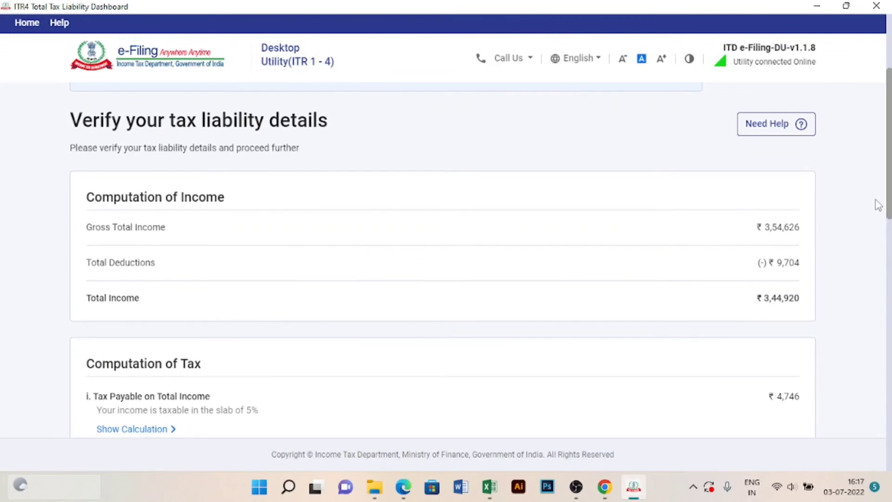
# Check the Computation of Tax, including the 87A rebate, cess, interest and fees, and confirm the tax liability details.
pyautogui.scroll(-3, 441, 260)
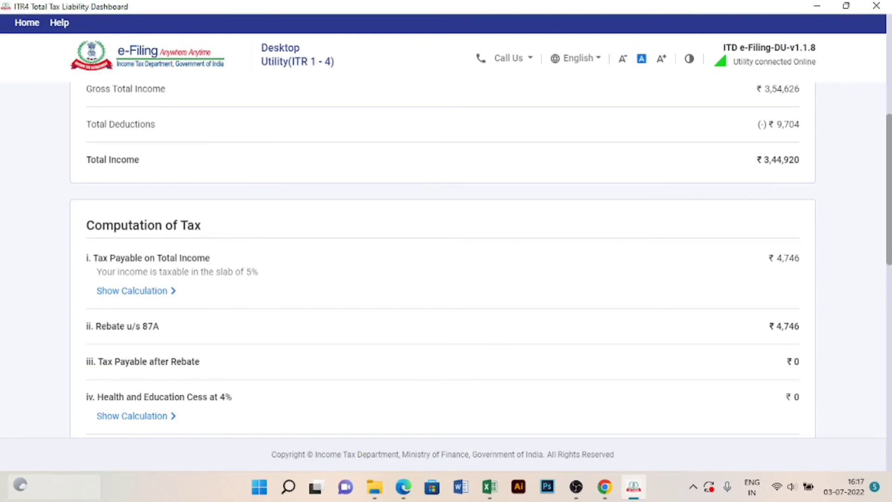
pyautogui.scroll(-7, 441, 260)
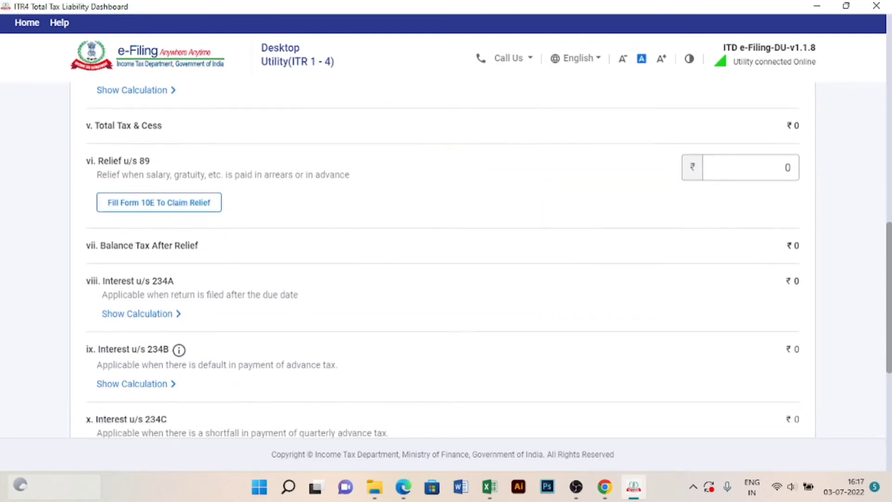
pyautogui.scroll(-1, 441, 260)
pyautogui.scroll(-6, 442, 260)
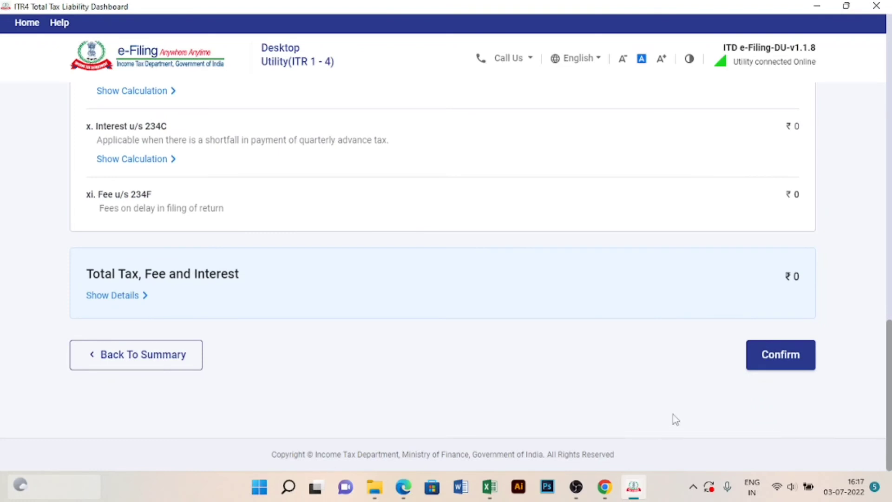
pyautogui.click(793, 361)
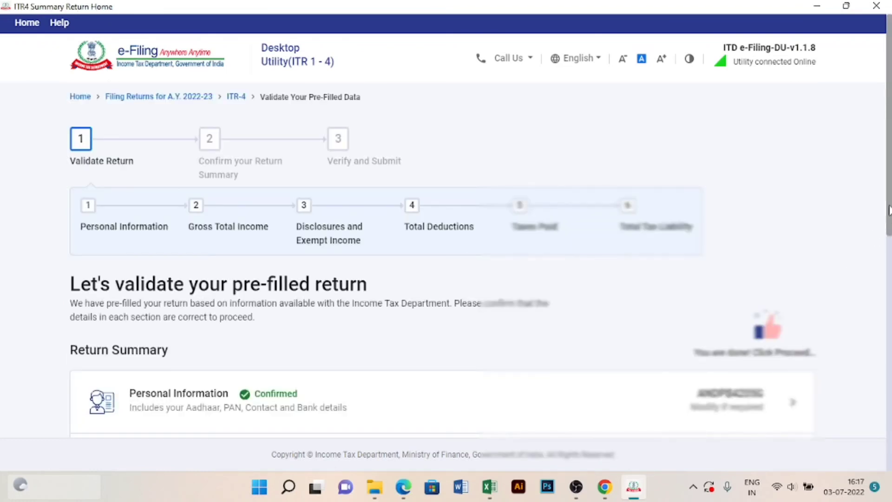
# Check that the sections of the return summary are confirmed and proceed to the tax summary.
pyautogui.moveTo(888, 210); pyautogui.dragTo(888, 442)
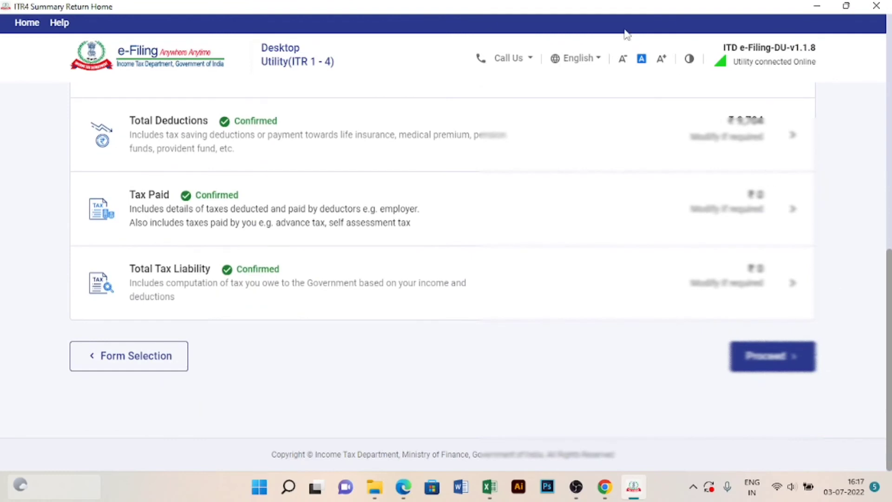
pyautogui.scroll(1, 406, 285)
pyautogui.scroll(-1, 408, 288)
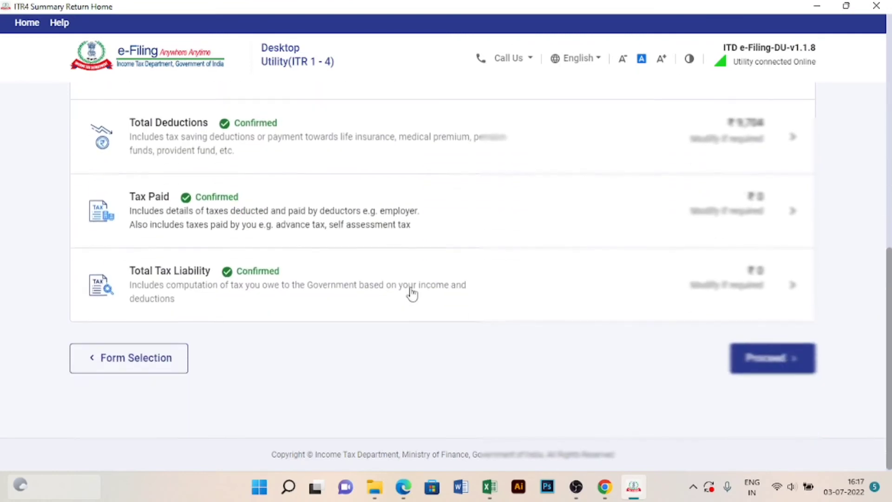
pyautogui.click(771, 366)
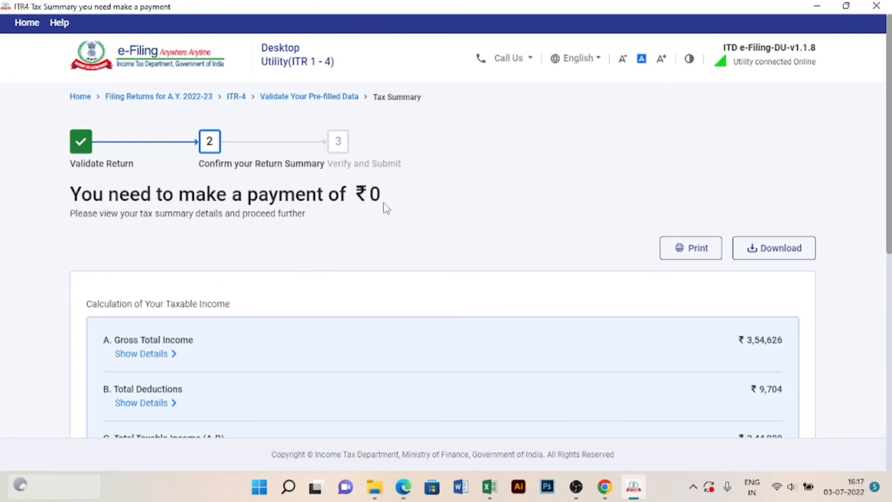
# Review the payment amount, taxable income and tax payable in the tax summary, and open the return preview.
pyautogui.moveTo(399, 205); pyautogui.dragTo(327, 200)
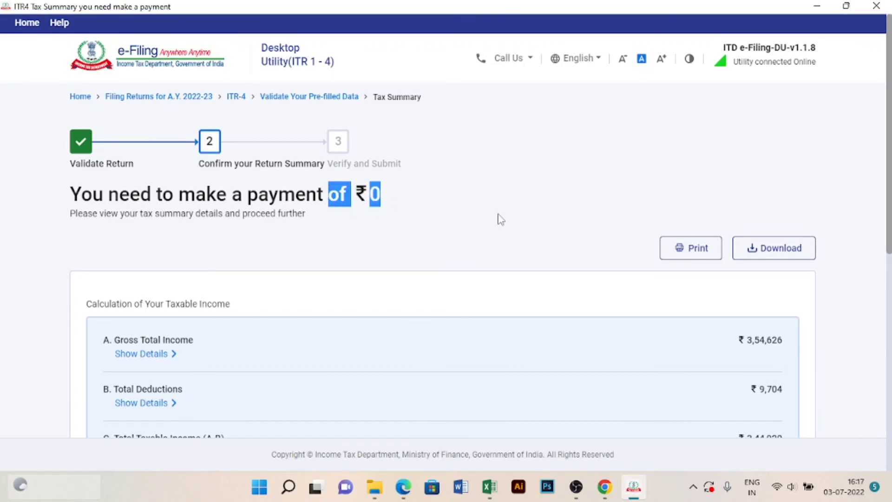
pyautogui.scroll(-1, 497, 219)
pyautogui.scroll(-2, 442, 256)
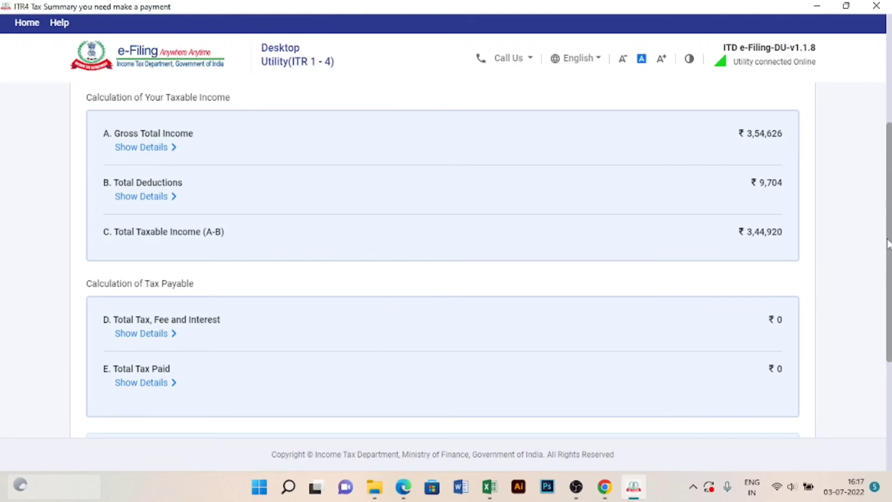
pyautogui.scroll(-3, 889, 244)
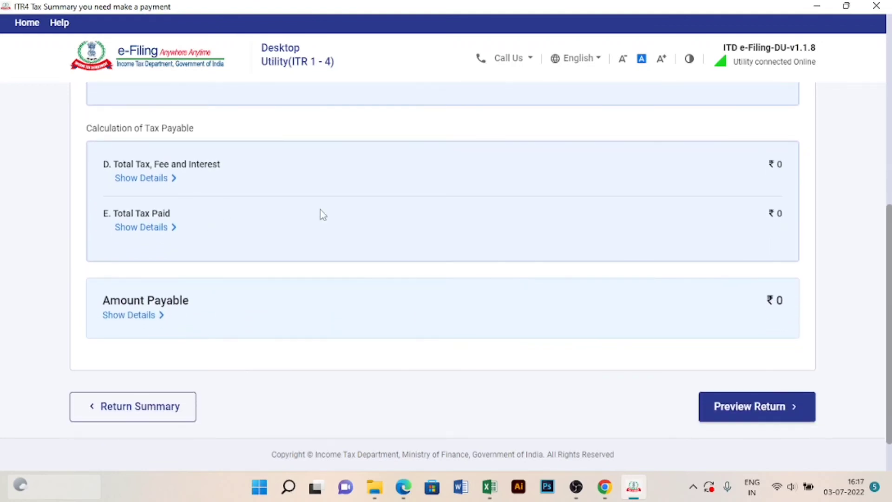
pyautogui.click(774, 409)
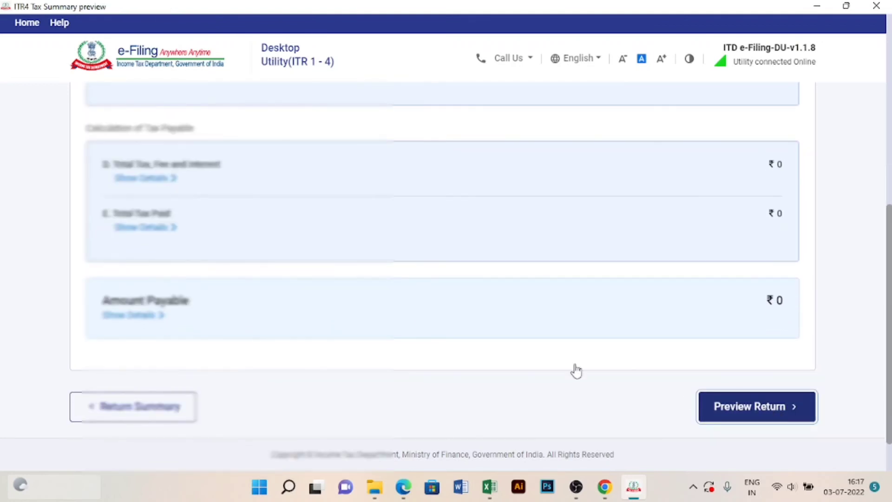
# Tick the declaration that the return is correct and complete, leave the TRP details blank, and proceed to the full return preview.
pyautogui.scroll(-3, 342, 255)
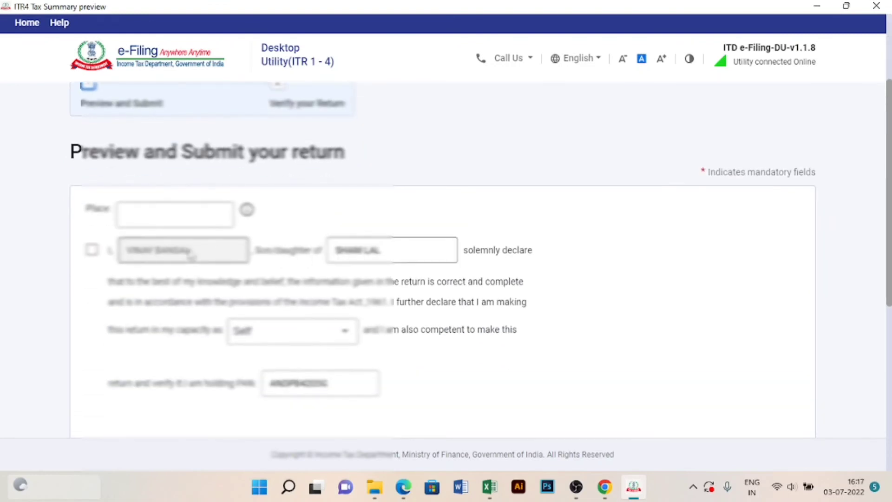
pyautogui.click(92, 253)
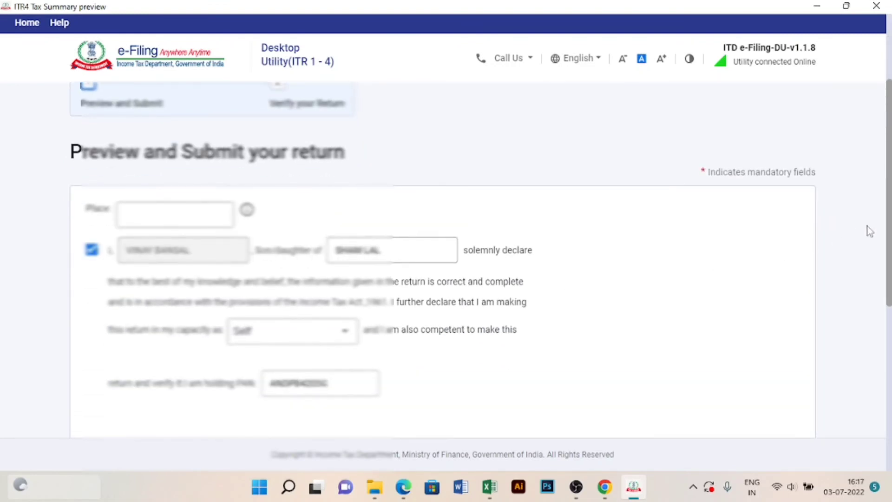
pyautogui.scroll(-3, 888, 211)
pyautogui.scroll(-5, 887, 211)
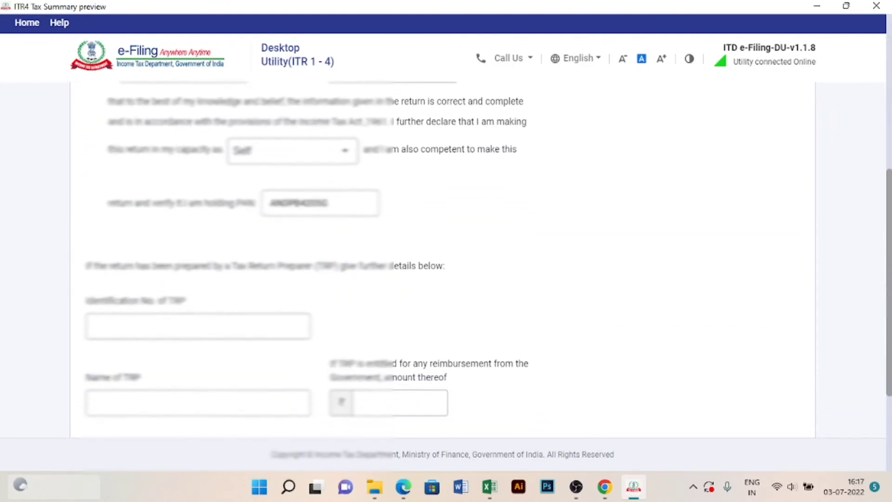
pyautogui.moveTo(889, 330); pyautogui.dragTo(885, 382)
pyautogui.click(729, 339)
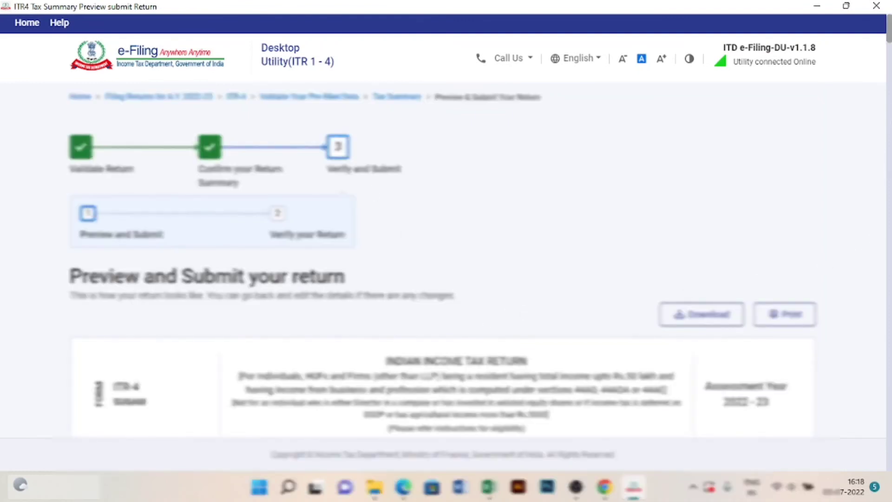
# Review Part A General Information in the return preview, including status, filing section and tax regime options.
pyautogui.scroll(-7, 443, 260)
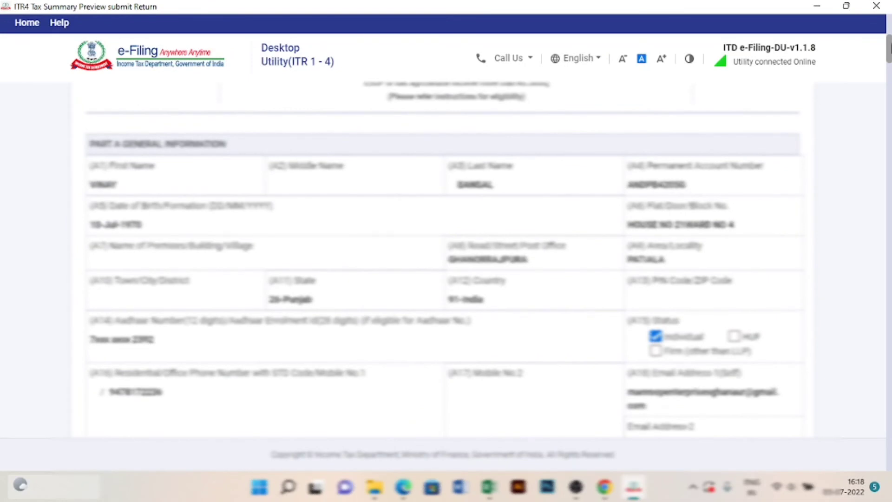
pyautogui.scroll(-4, 443, 260)
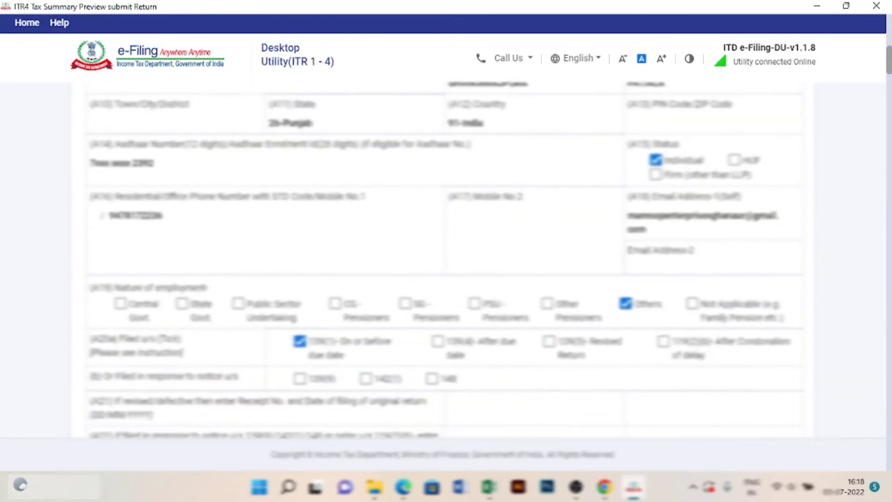
pyautogui.scroll(-2, 443, 260)
pyautogui.scroll(-5, 443, 261)
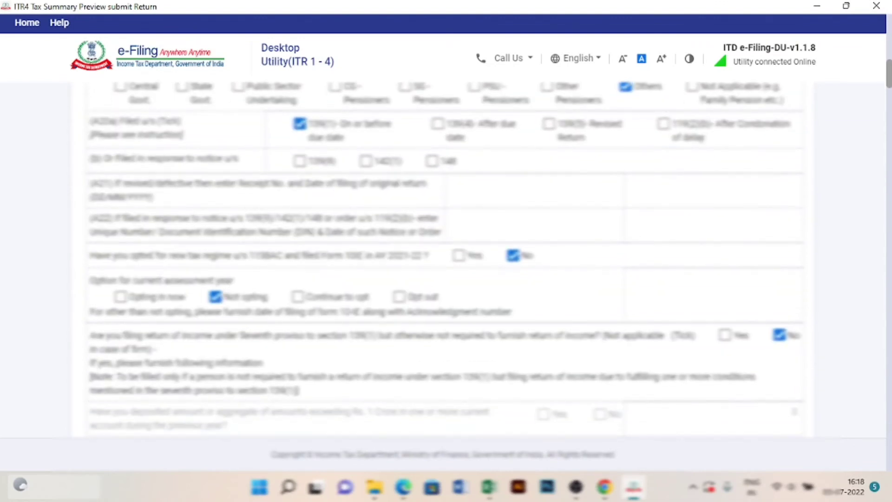
pyautogui.scroll(-9, 443, 260)
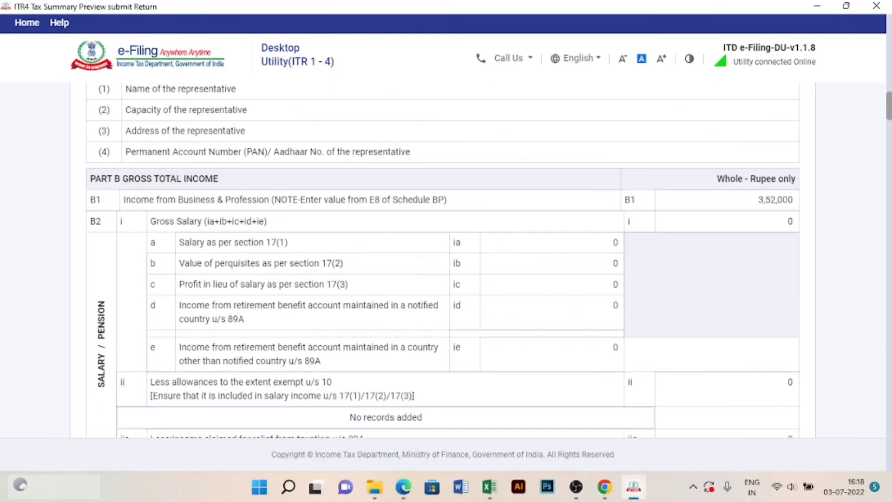
# Check the business income and the deposit interest under Income from Other Sources in Part B Gross Total Income.
pyautogui.click(750, 199)
pyautogui.scroll(-18, 443, 260)
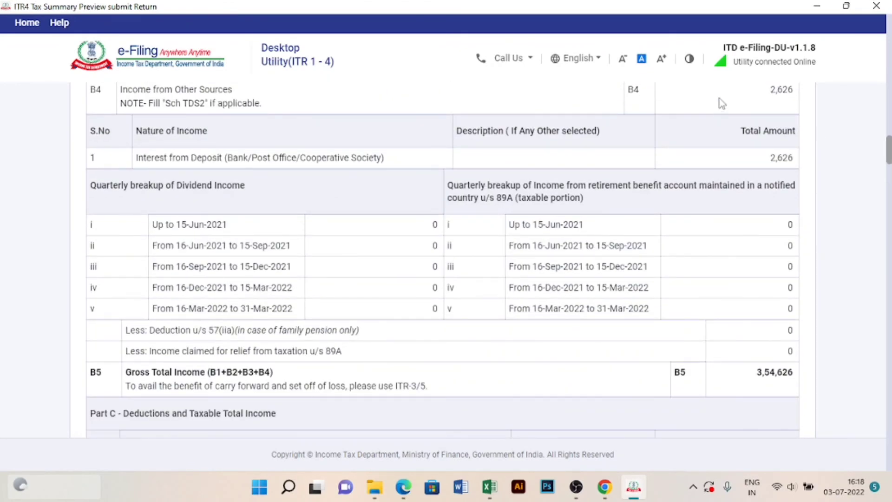
pyautogui.moveTo(730, 92); pyautogui.dragTo(779, 105)
pyautogui.click(799, 166)
pyautogui.click(796, 164)
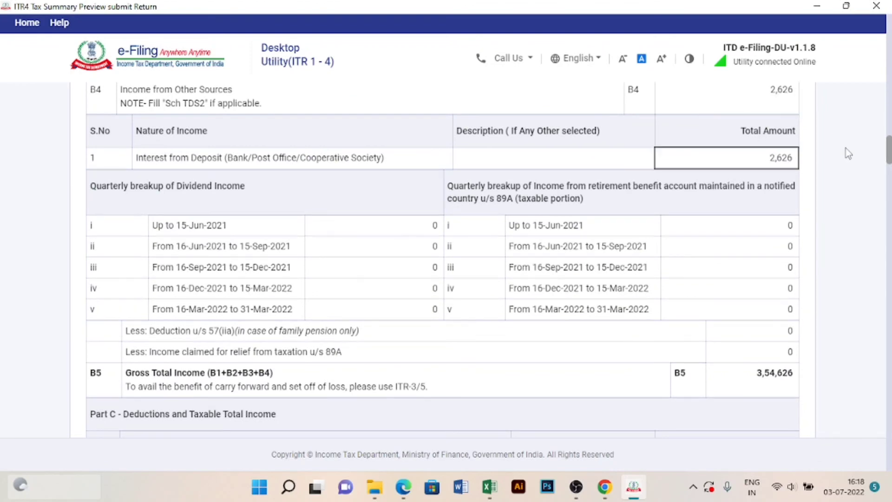
# Check the 80C deduction in Part C and the tax and 87A rebate figures in Part D.
pyautogui.scroll(-8, 443, 260)
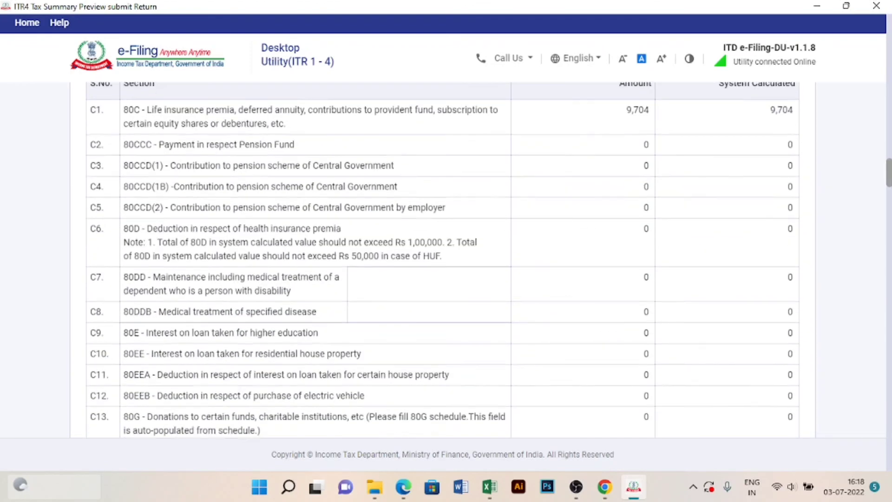
pyautogui.scroll(2, 443, 259)
pyautogui.scroll(-14, 443, 260)
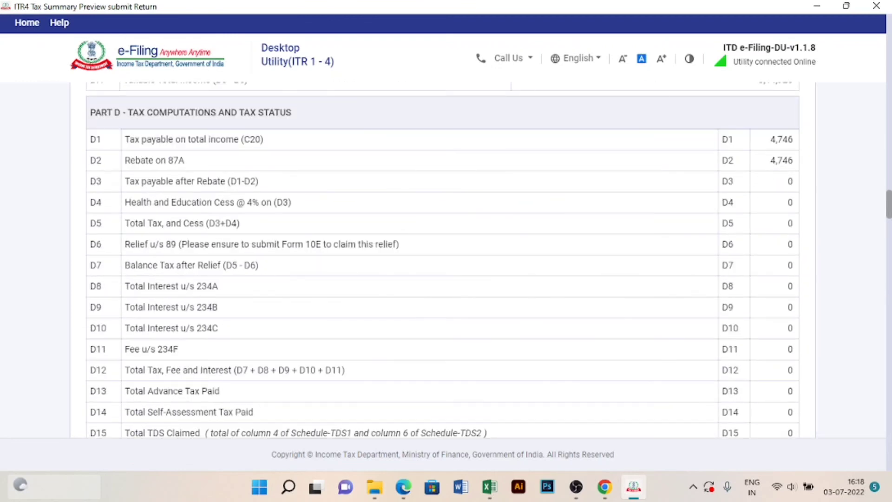
# Review Schedule BP in the preview, checking gross turnover and presumptive business income under section 44AD.
pyautogui.scroll(-15, 443, 259)
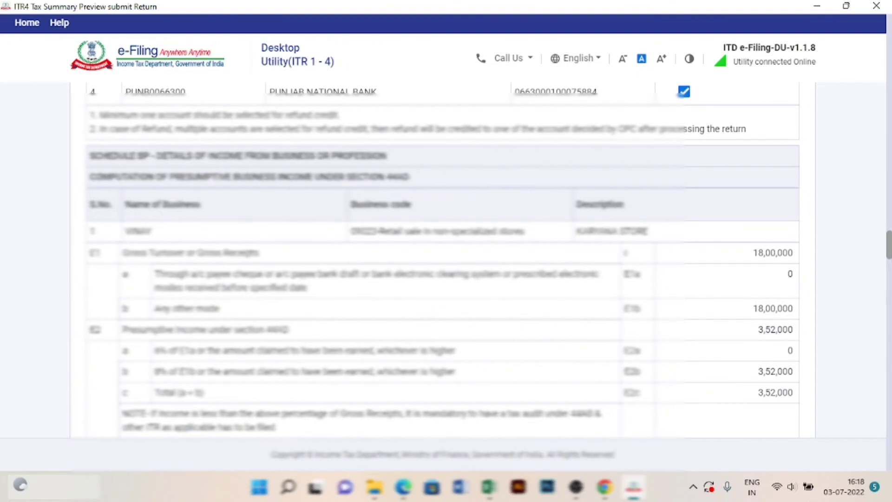
pyautogui.scroll(-4, 443, 259)
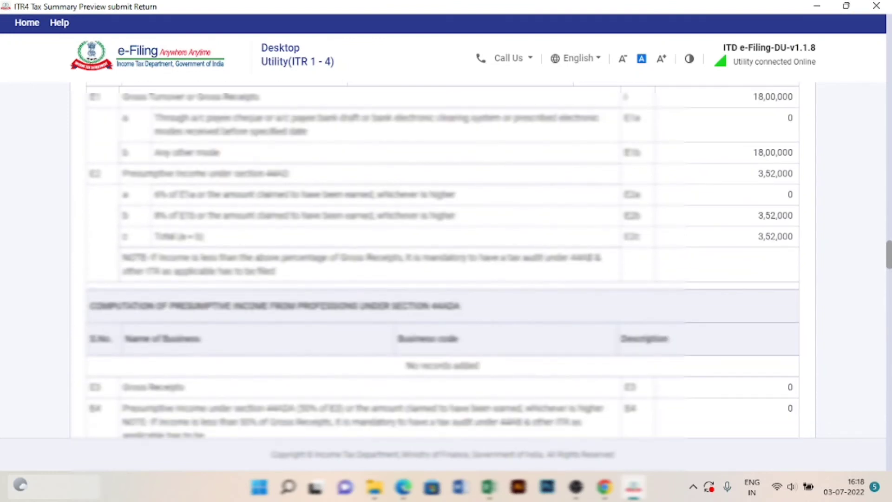
pyautogui.scroll(4, 443, 260)
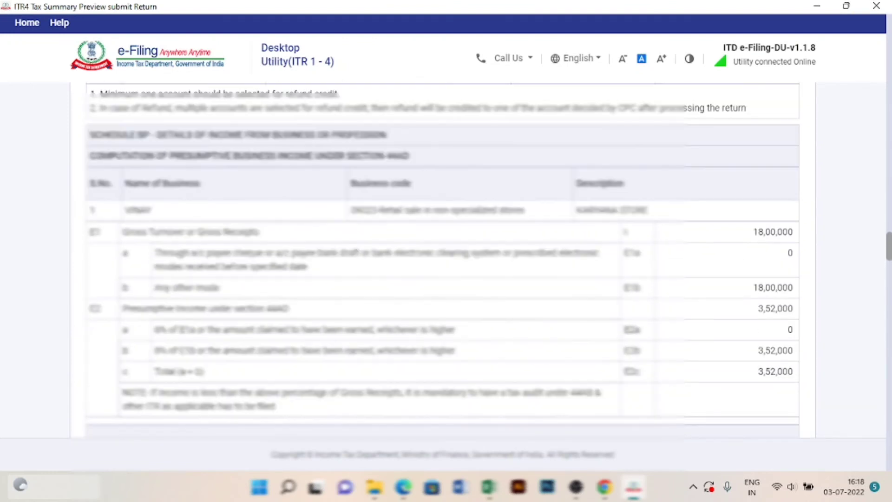
pyautogui.scroll(-1, 443, 259)
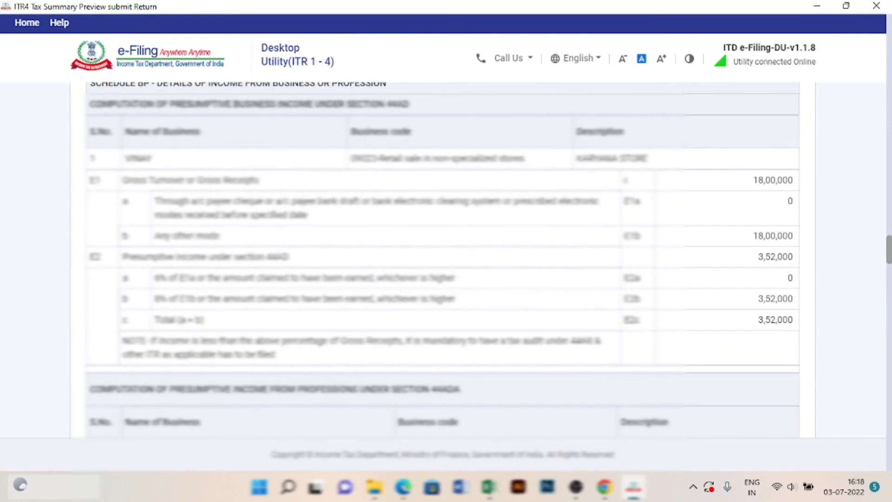
pyautogui.scroll(-15, 443, 259)
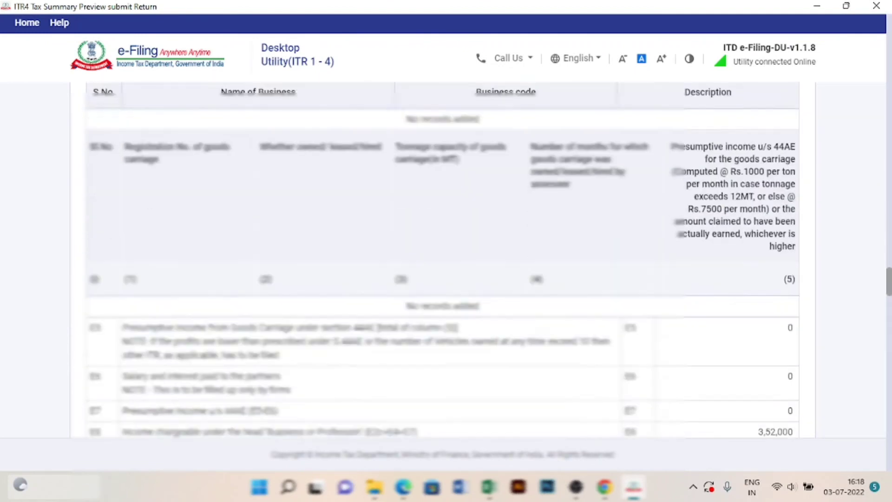
# Compare the Financial Particulars of the Business with the balance sheet totals on the ITR4 sheet in Excel.
pyautogui.scroll(-4, 443, 259)
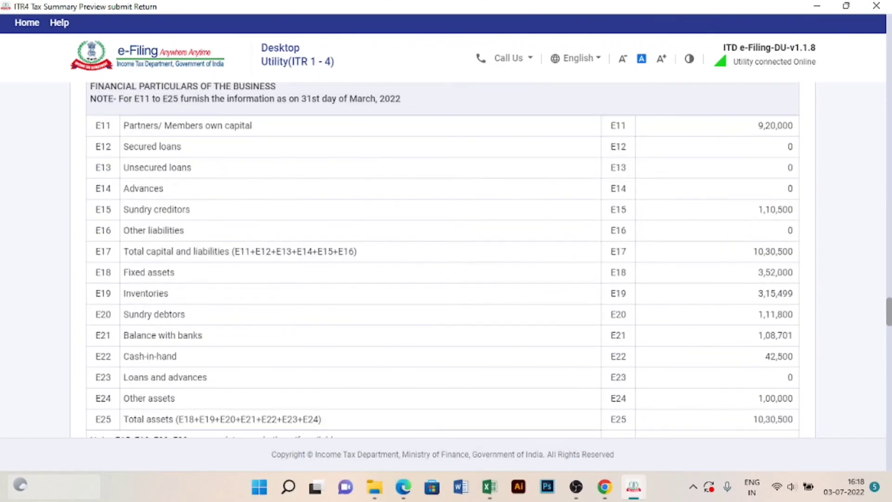
pyautogui.scroll(-1, 443, 259)
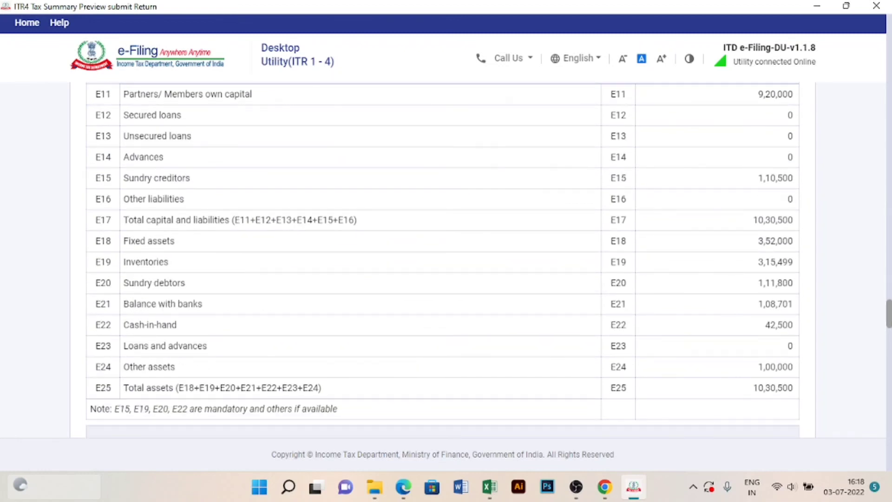
pyautogui.hotkey('alt', 'Tab')
pyautogui.click(237, 362)
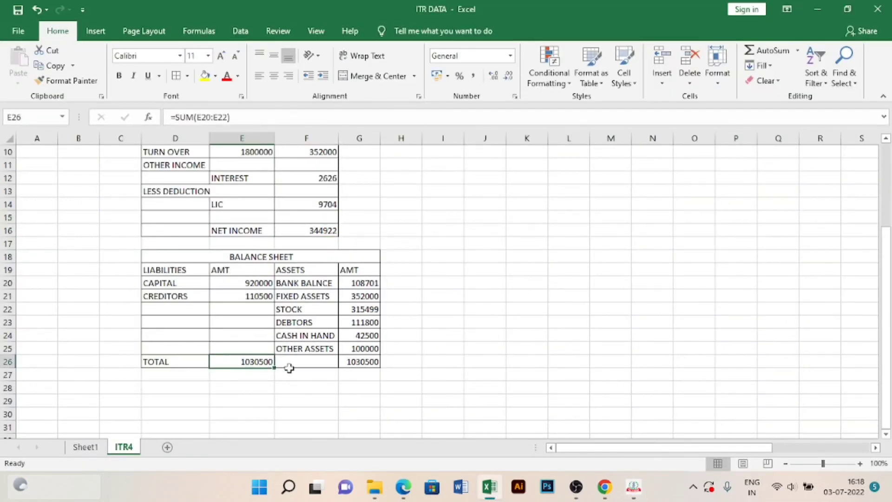
# Return to the e-Filing utility and proceed from the Verification section of the preview to validation.
pyautogui.hotkey('alt', 'Tab')
pyautogui.moveTo(889, 320); pyautogui.dragTo(888, 458)
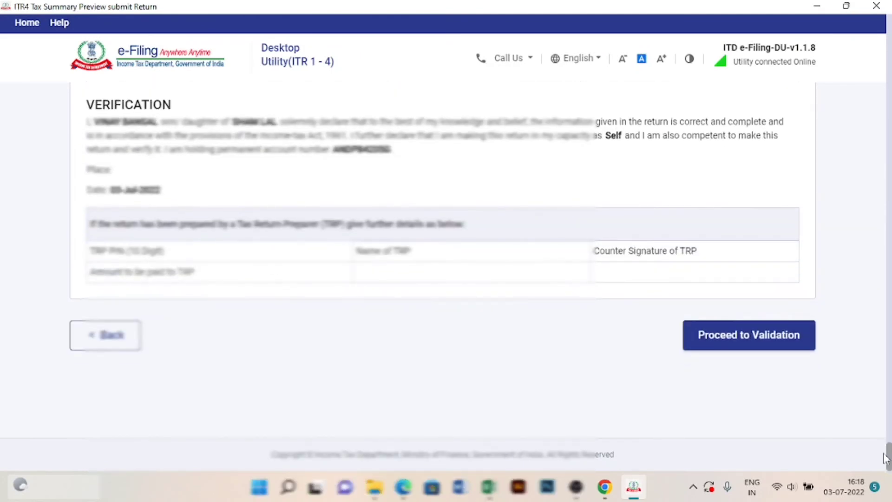
pyautogui.click(756, 338)
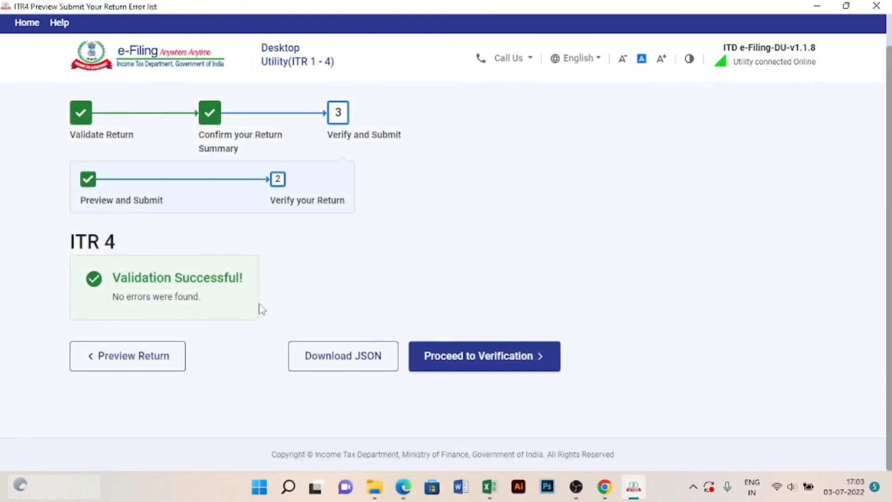